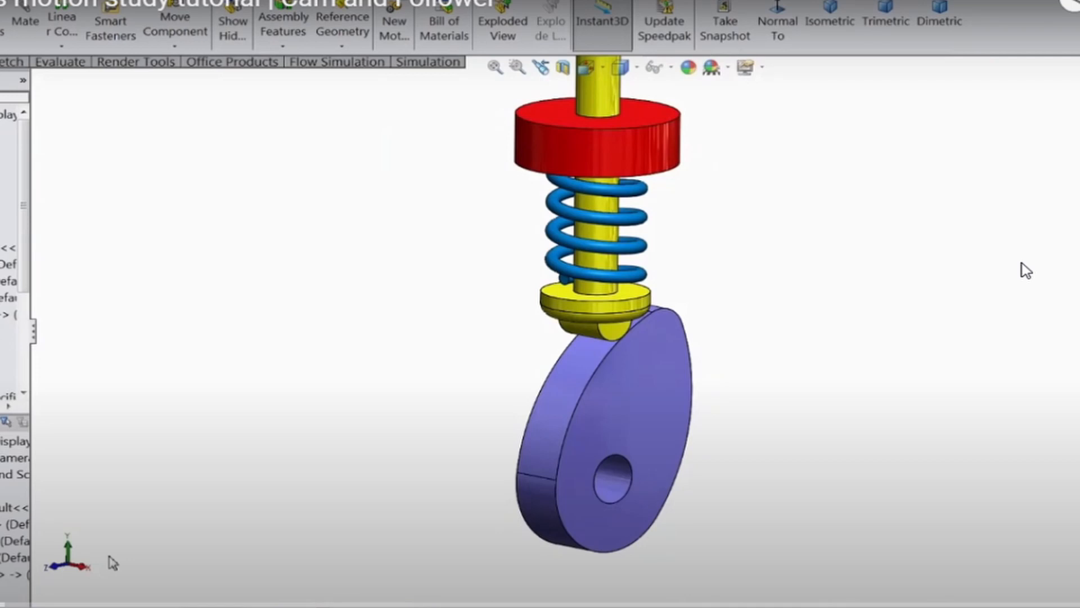
left_click(113, 563)
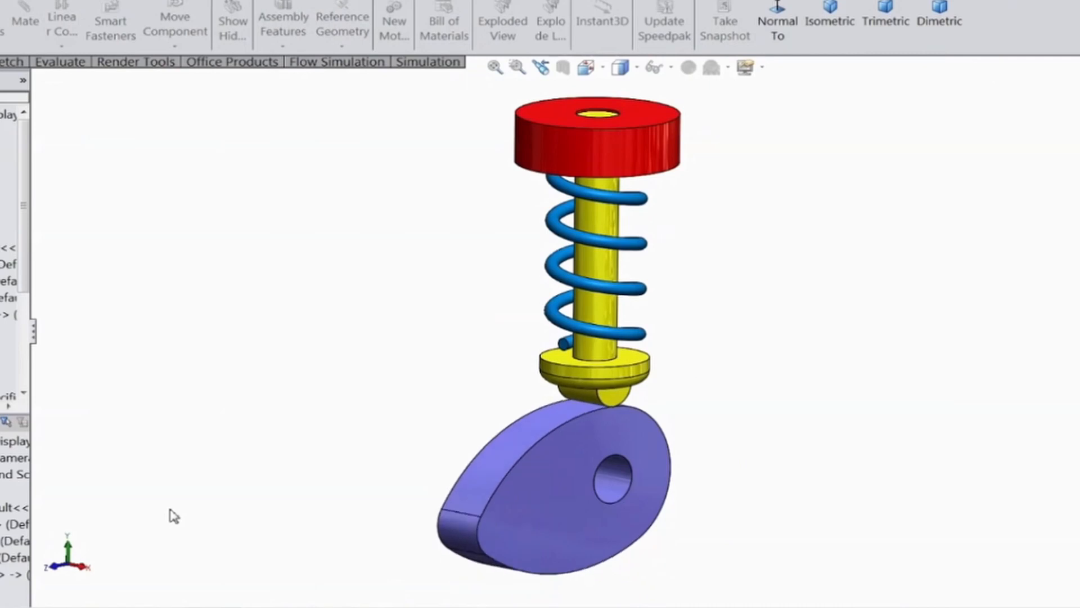
left_click(1021, 270)
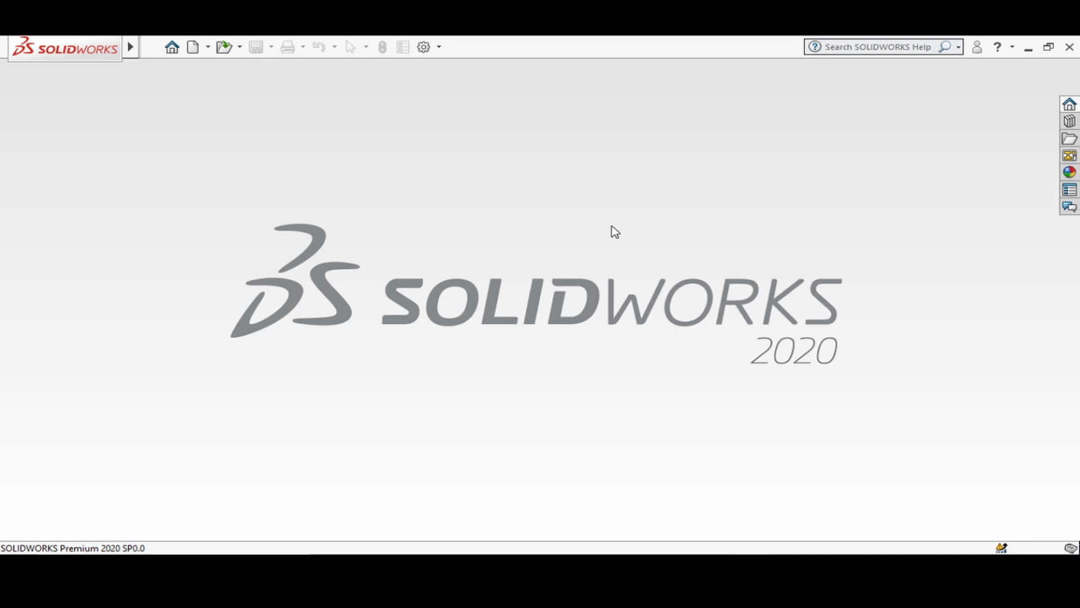
Create a new assembly document.
left_click(193, 47)
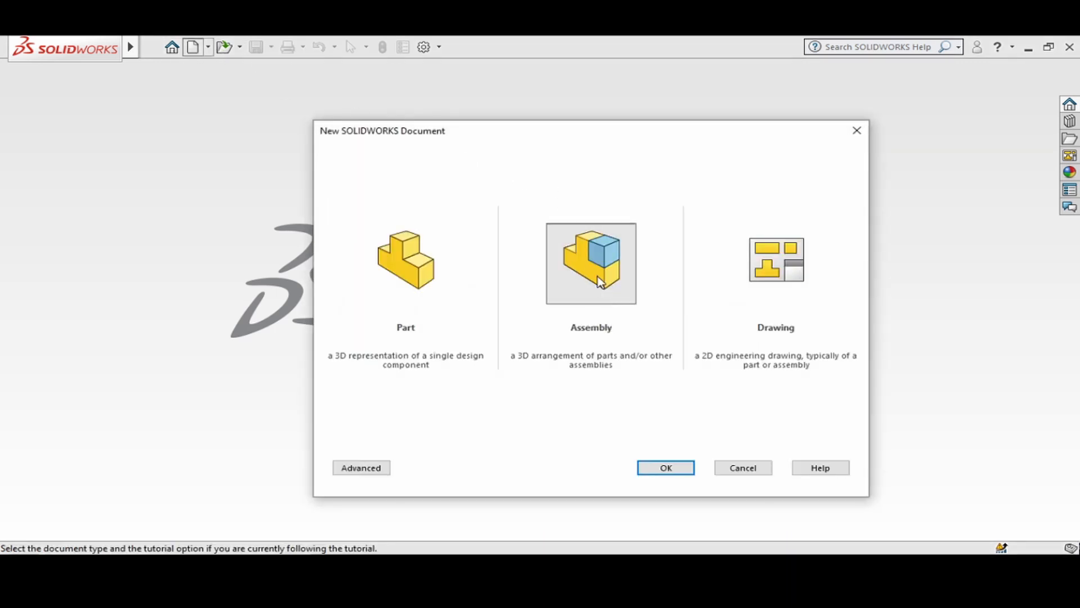
left_click(599, 281)
left_click(680, 469)
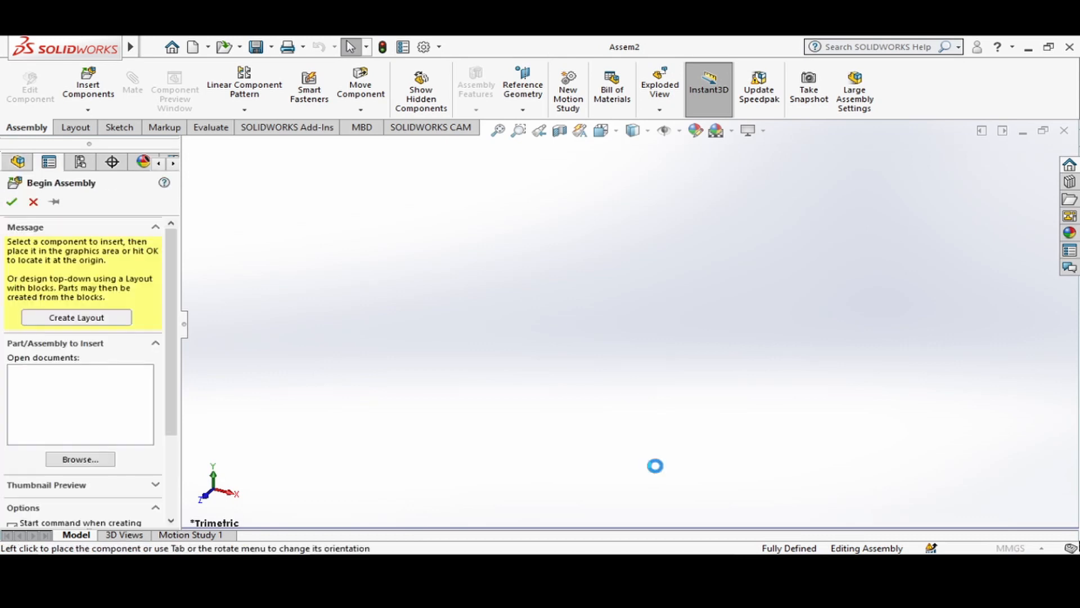
Place Base!.SLDPRT as the first component of the assembly and change the background scene to plain white.
left_click(97, 463)
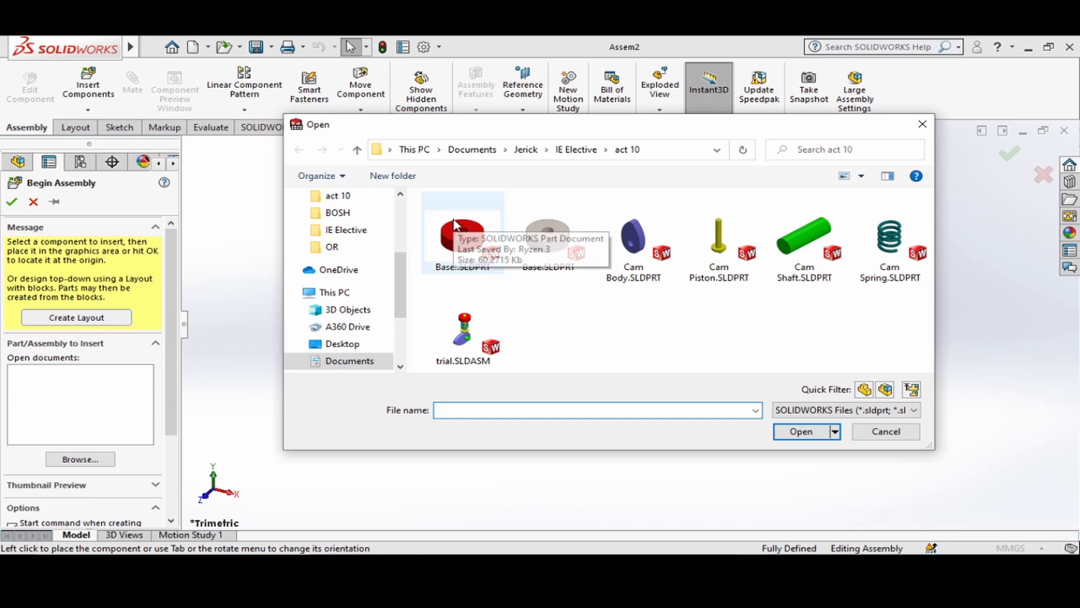
left_click(459, 236)
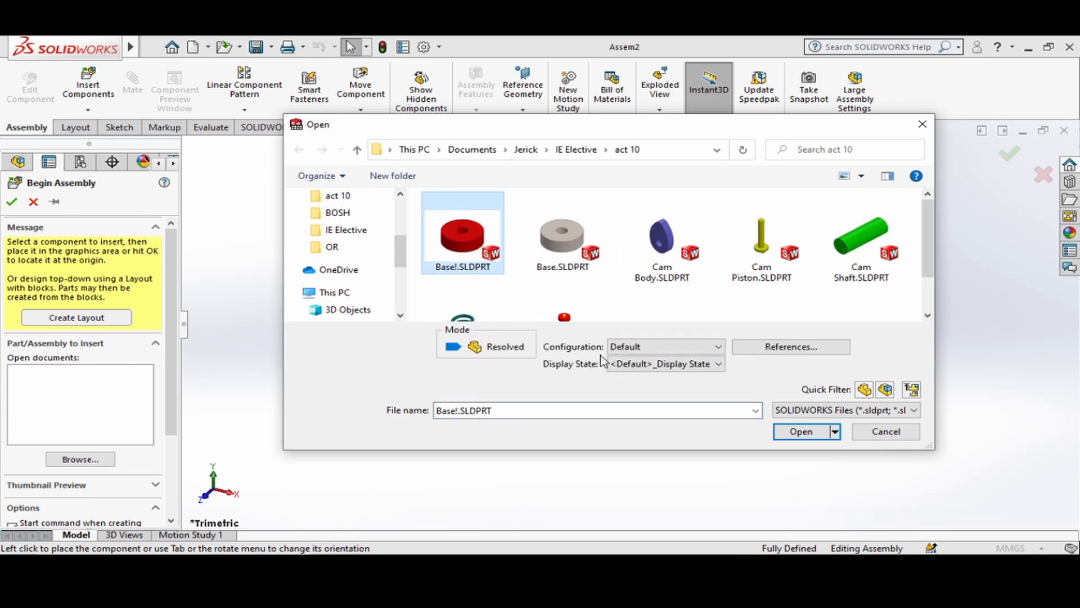
left_click(794, 432)
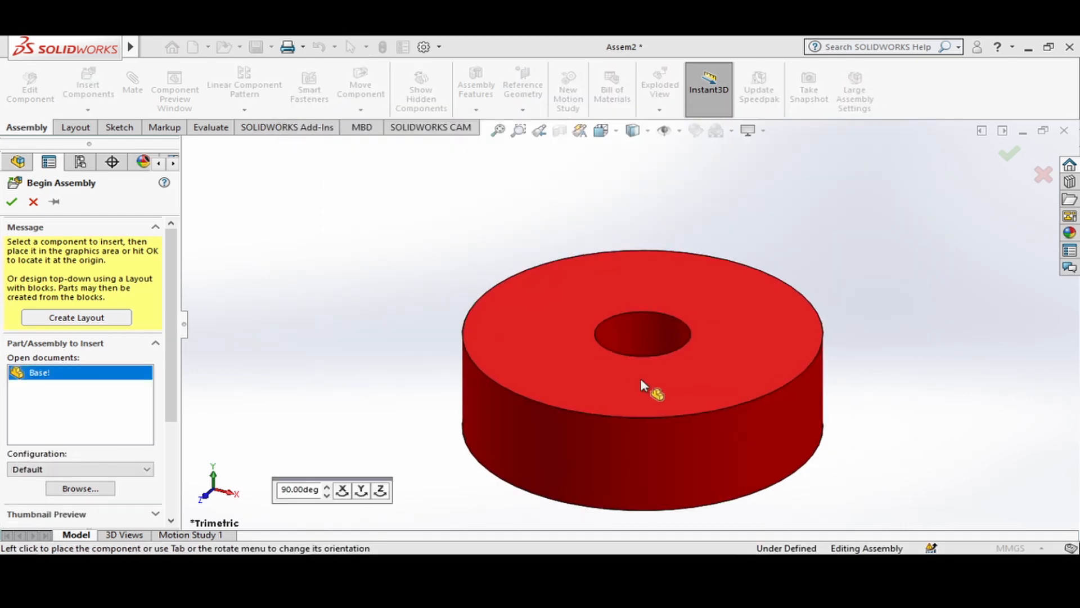
left_click(653, 331)
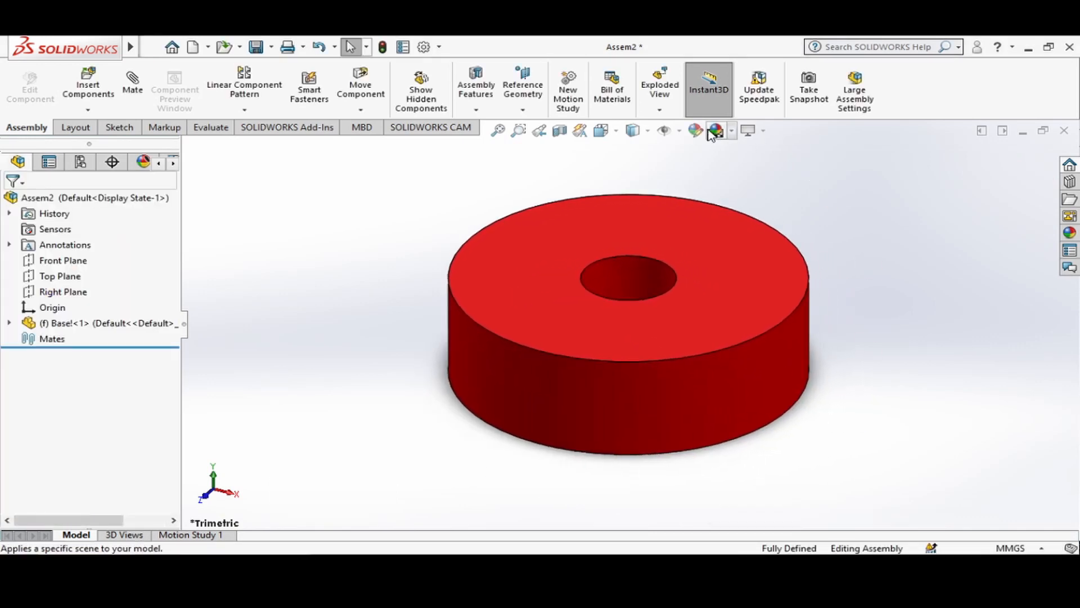
left_click(717, 131)
left_click(741, 166)
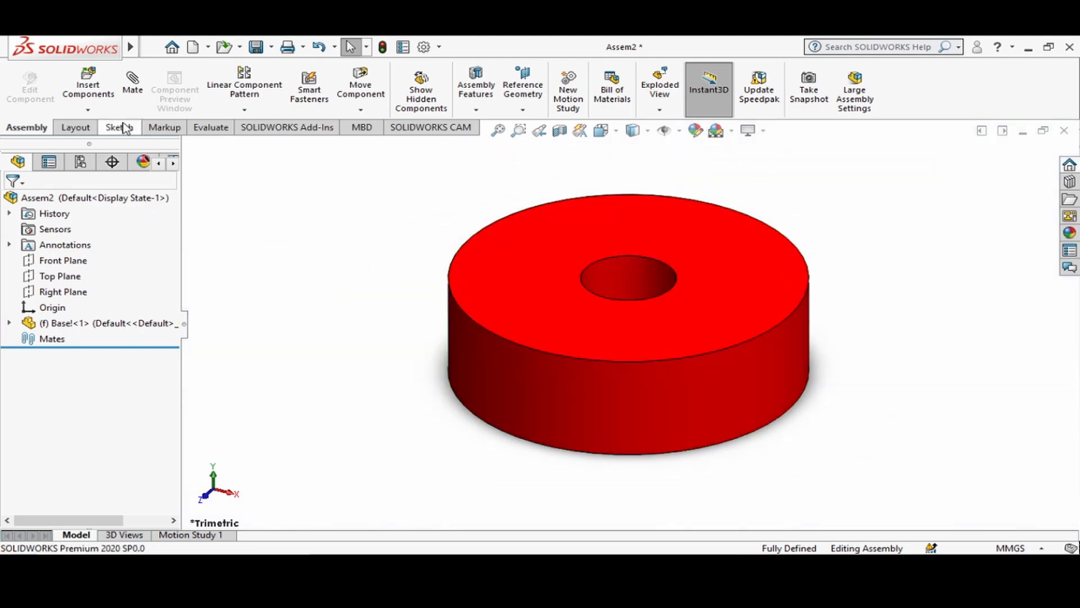
Insert Cam Piston.SLDPRT into the assembly and place it beside the red base.
left_click(99, 98)
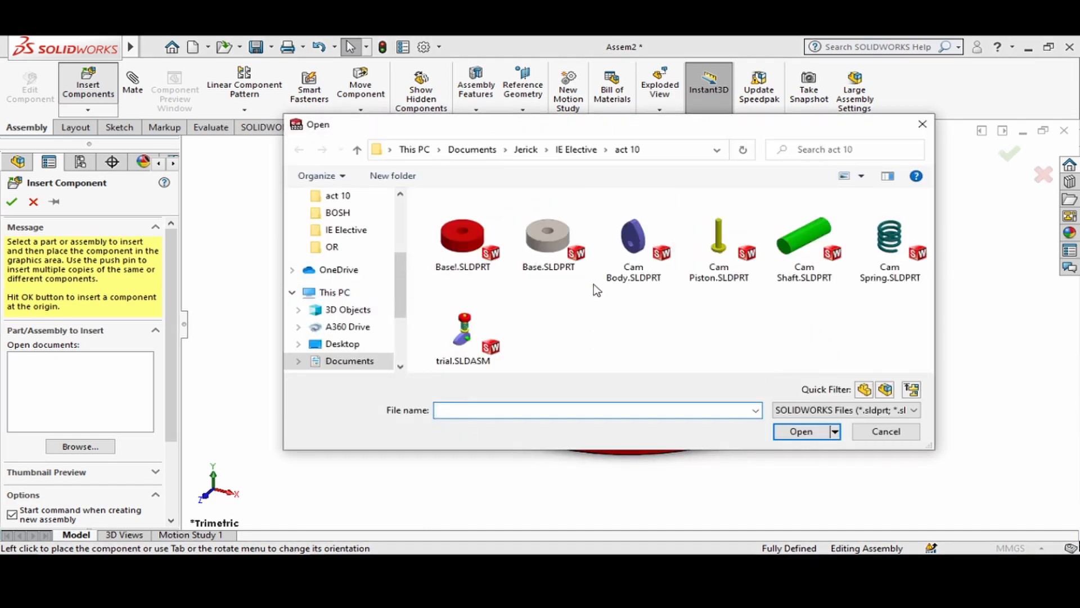
left_click(719, 237)
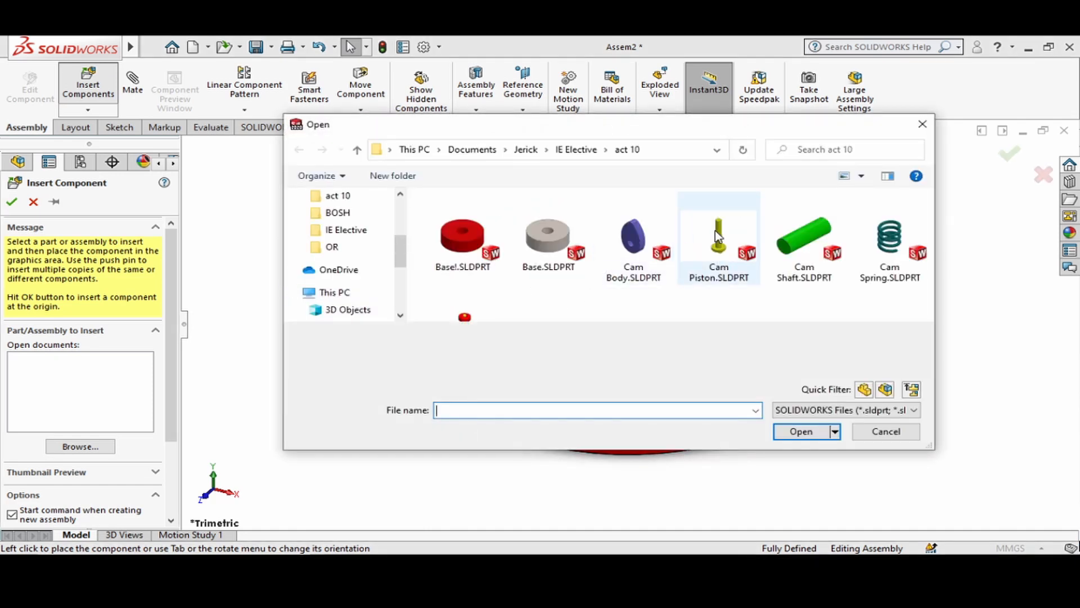
left_click(798, 432)
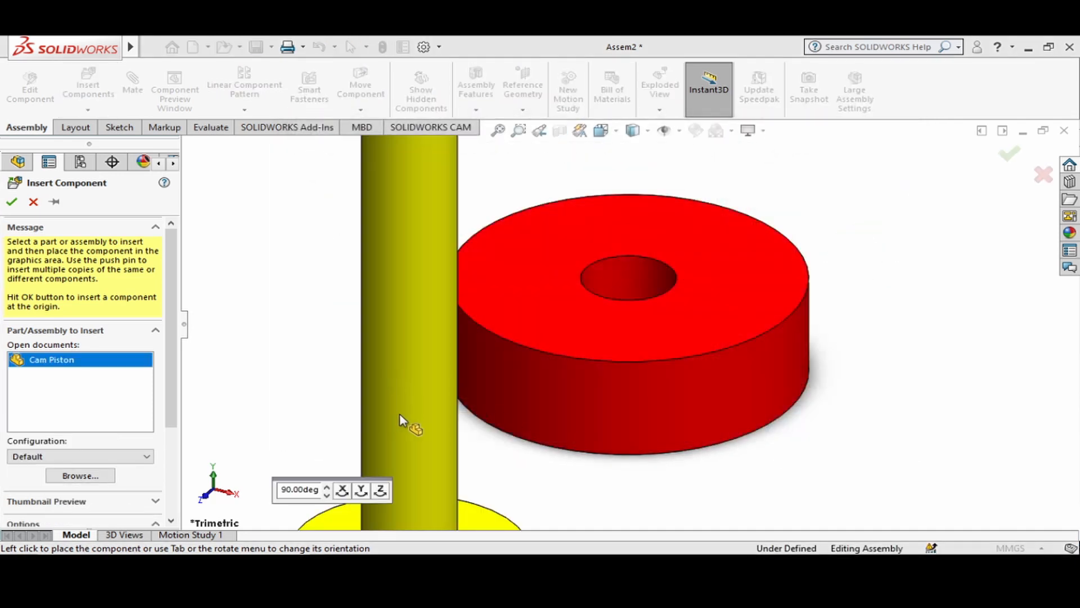
scroll(391, 429, "up", 3)
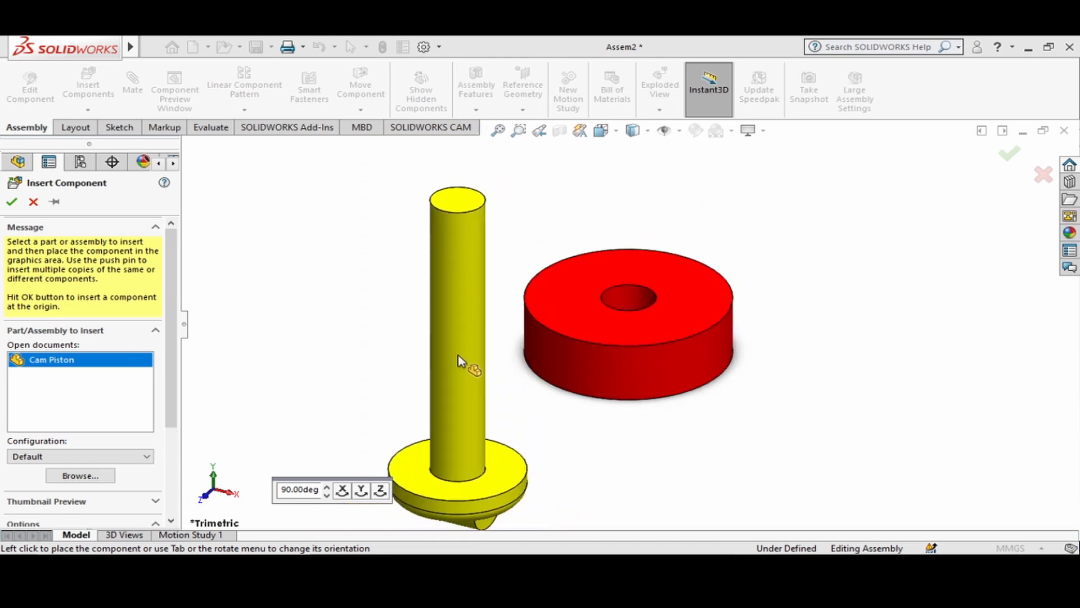
left_click(477, 321)
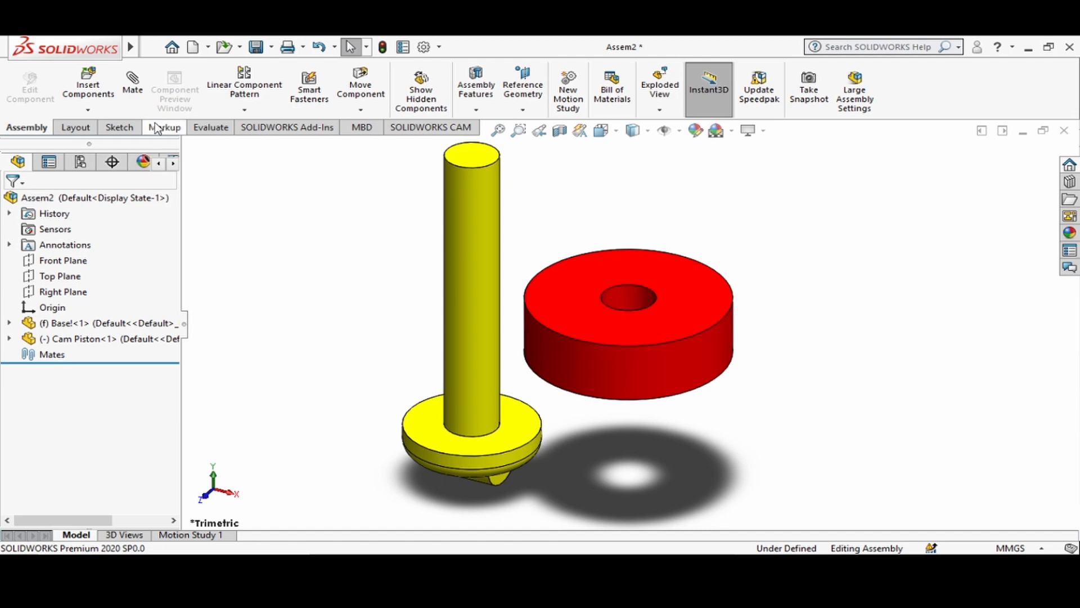
Add a concentric mate between the piston's cylindrical rod and the hole in the red base.
left_click(133, 87)
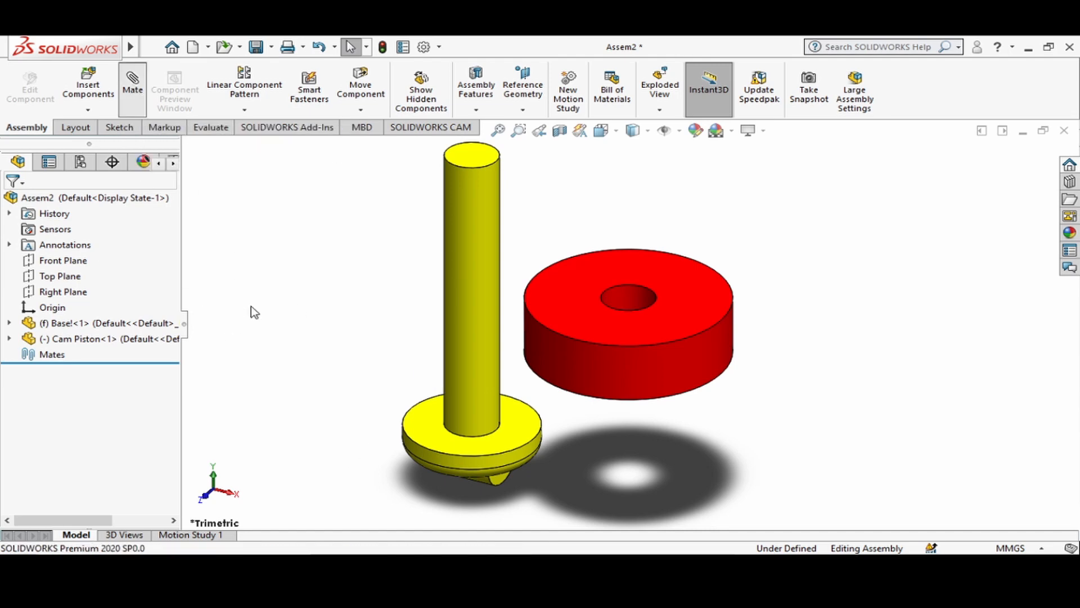
left_click(484, 335)
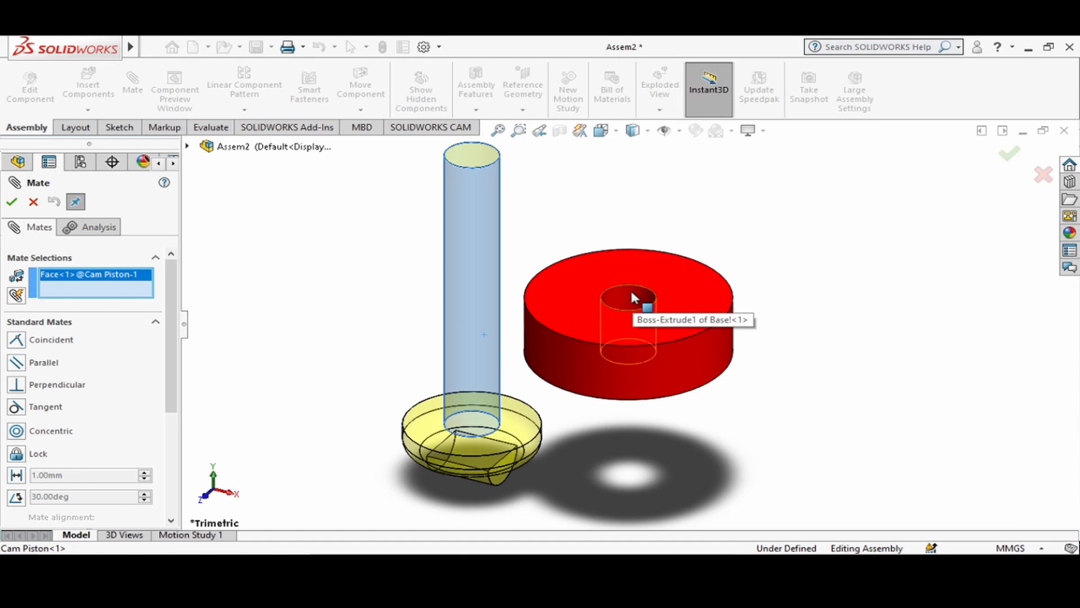
left_click(624, 304)
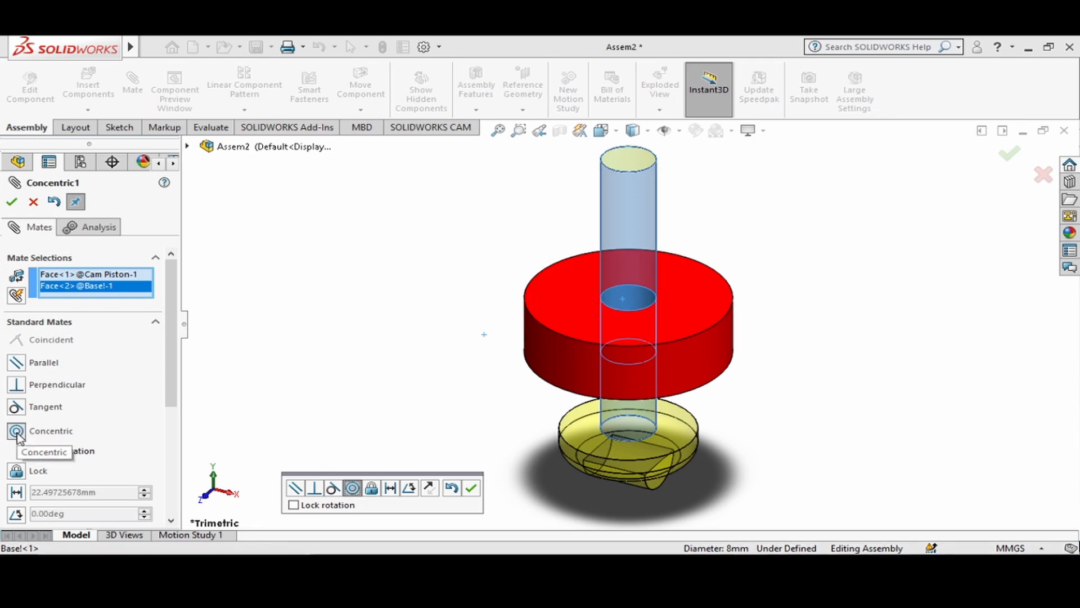
left_click(13, 202)
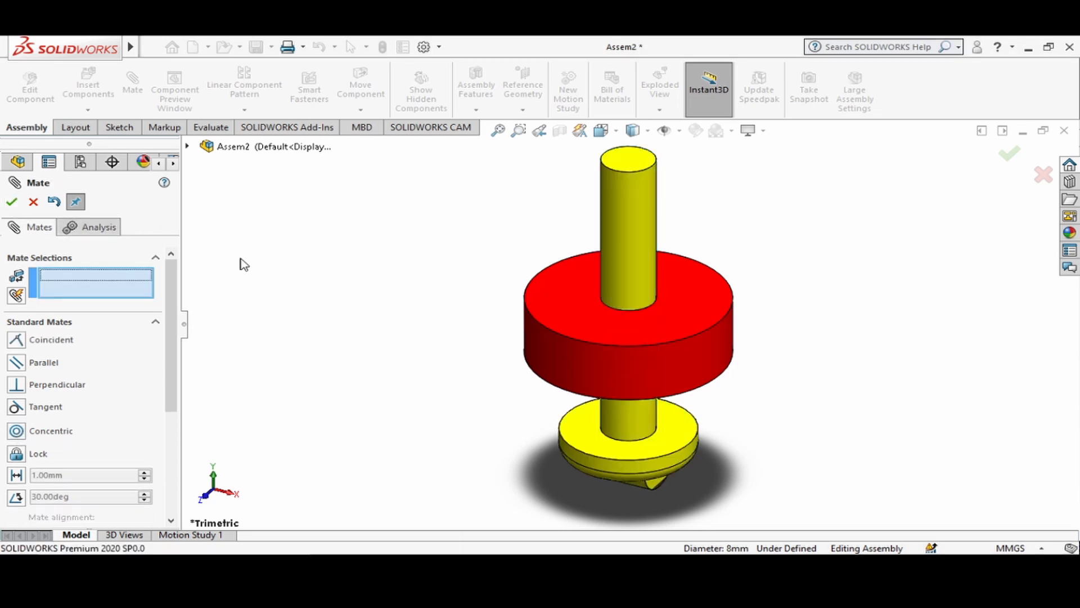
left_click(33, 202)
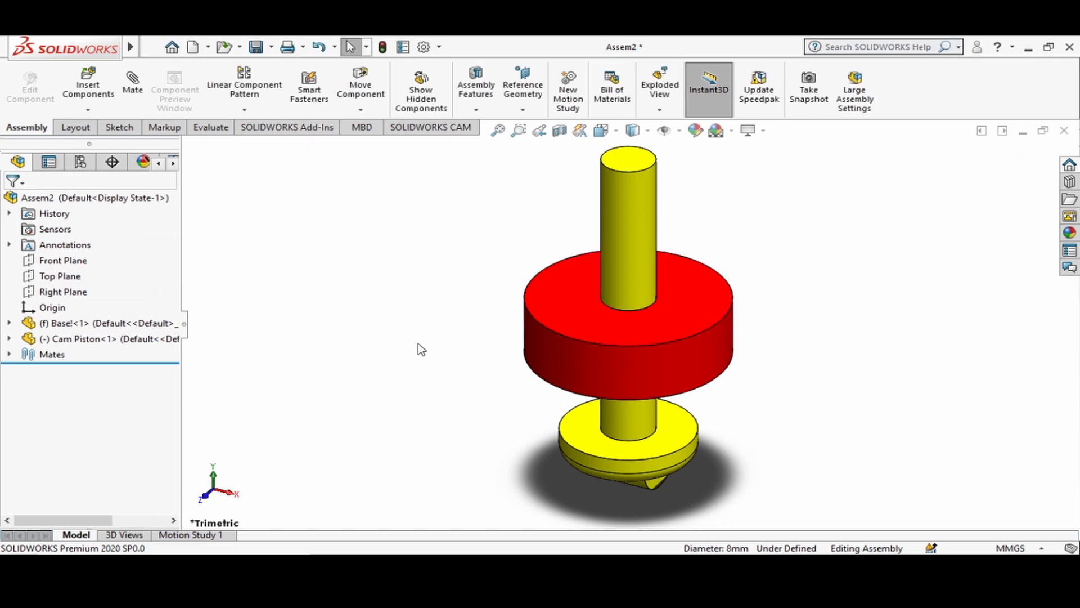
Insert Cam Body.SLDPRT into the assembly and place it below the piston, slightly to one side.
scroll(575, 236, "up", 3)
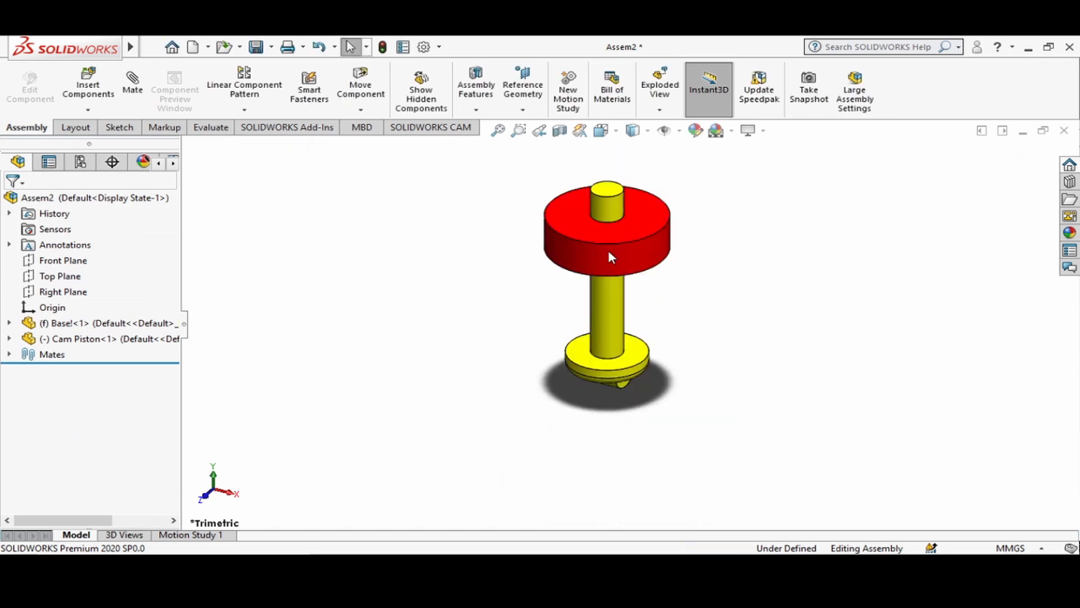
left_click(99, 85)
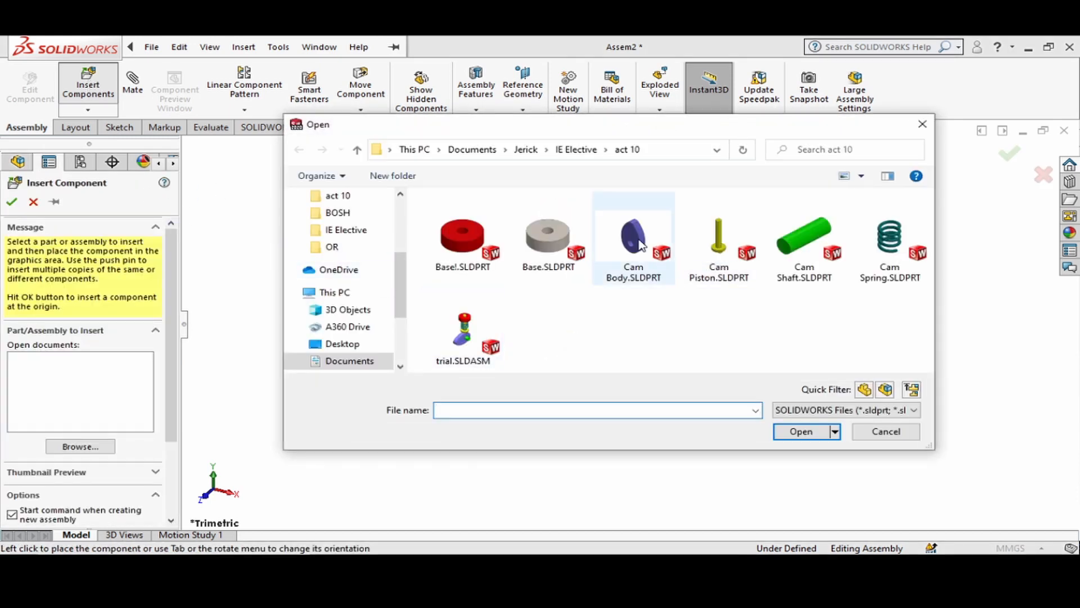
left_click(640, 243)
left_click(789, 434)
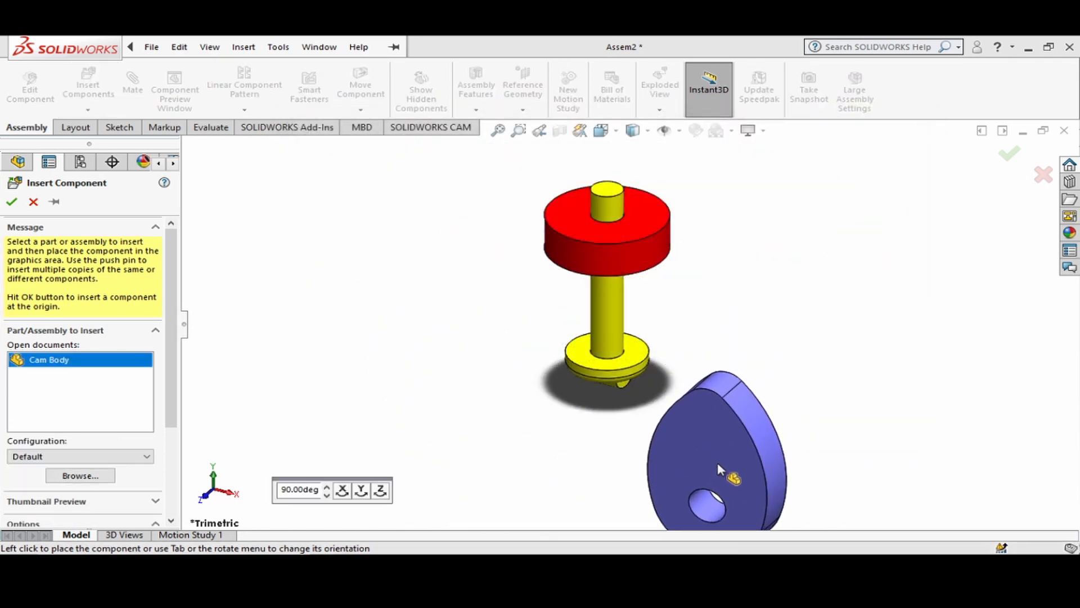
left_click(717, 461)
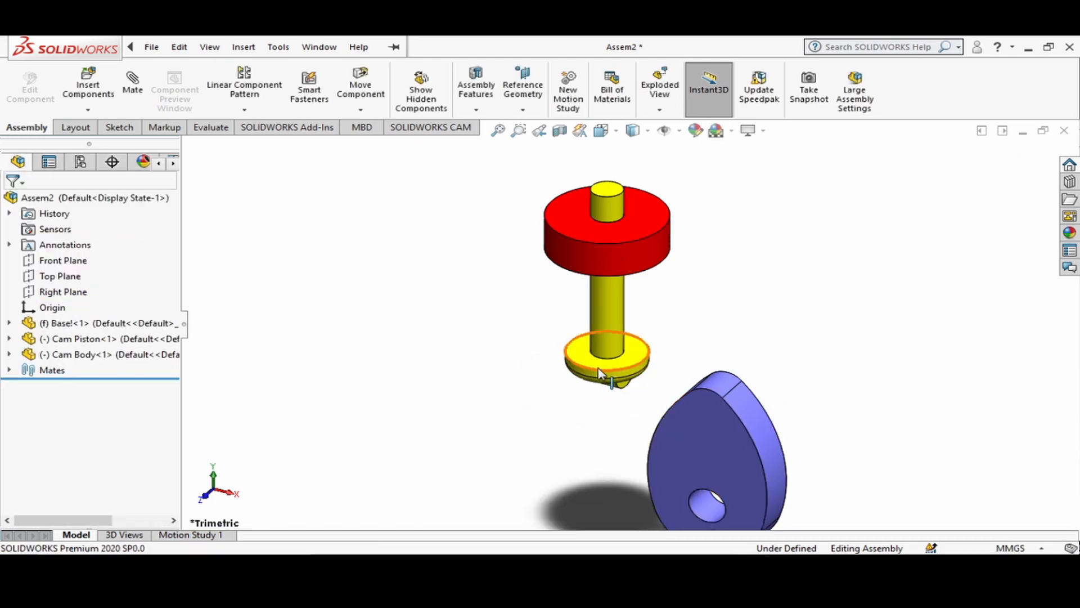
Add a coincident mate between the cam body's flat side face and the flat end face of the piston's rounded tip.
left_click(133, 96)
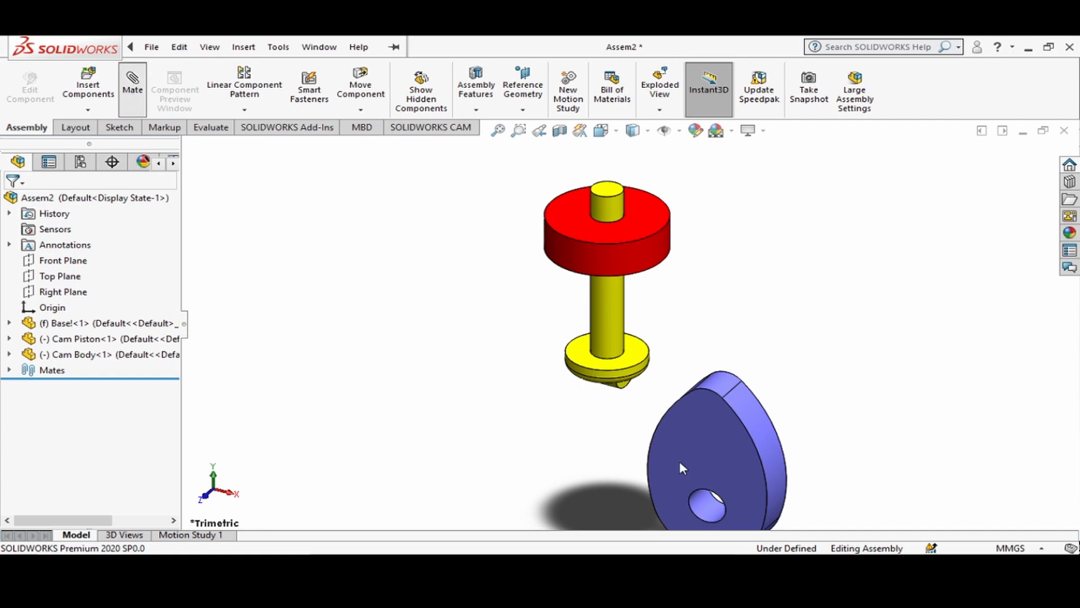
left_click(697, 438)
scroll(632, 394, "down", 2)
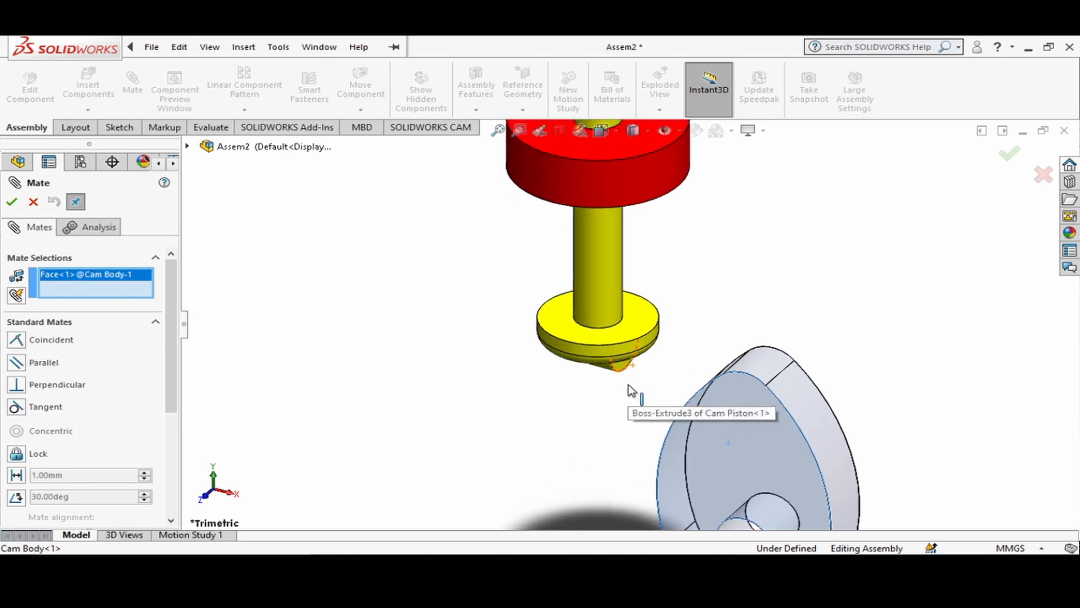
middle_click_drag(630, 399, 603, 403)
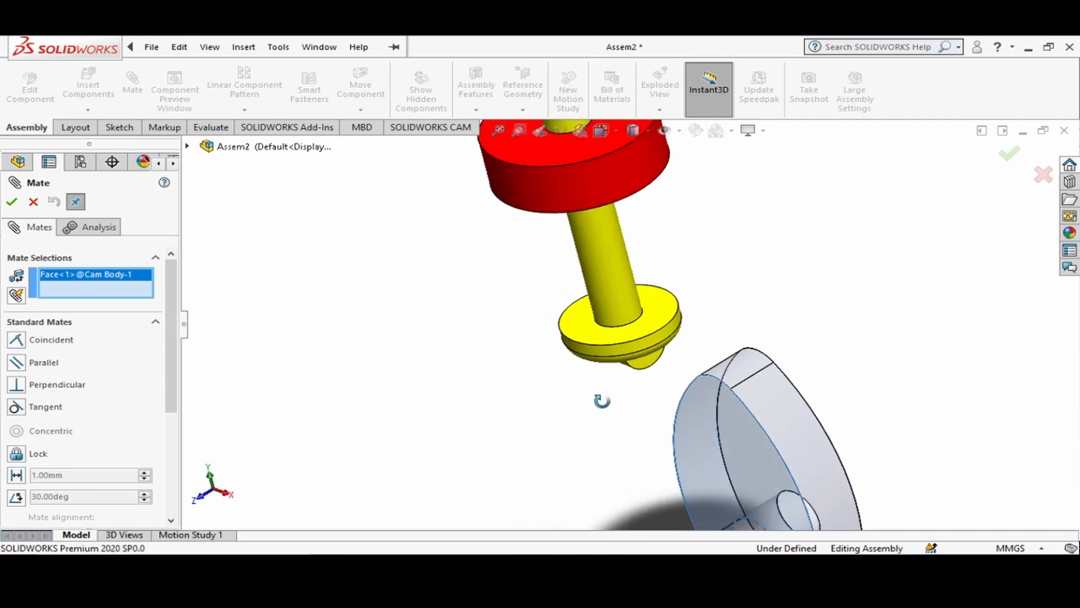
left_click(648, 367)
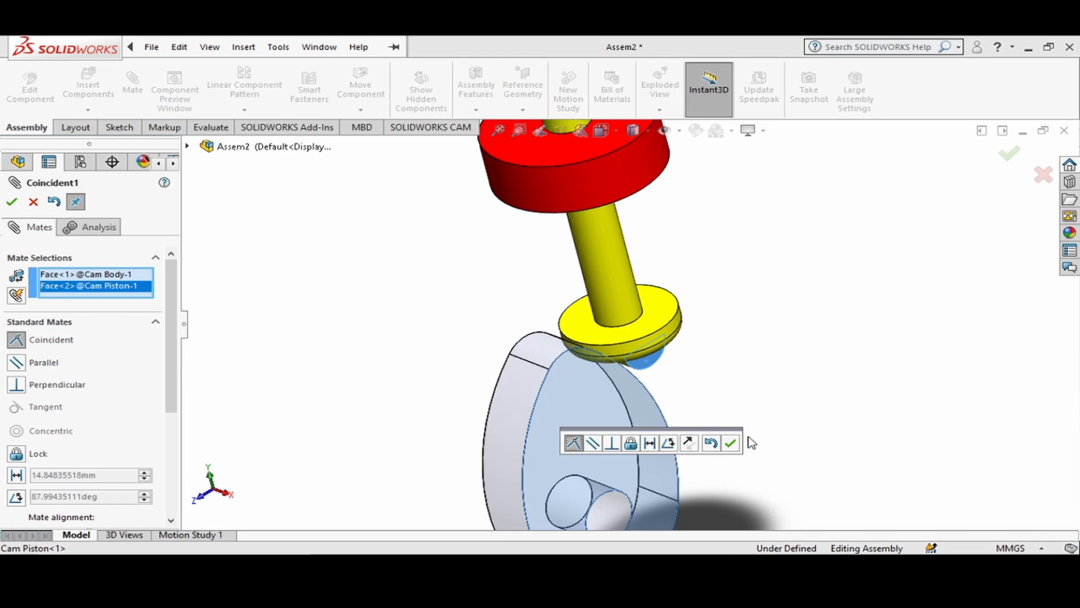
left_click(729, 444)
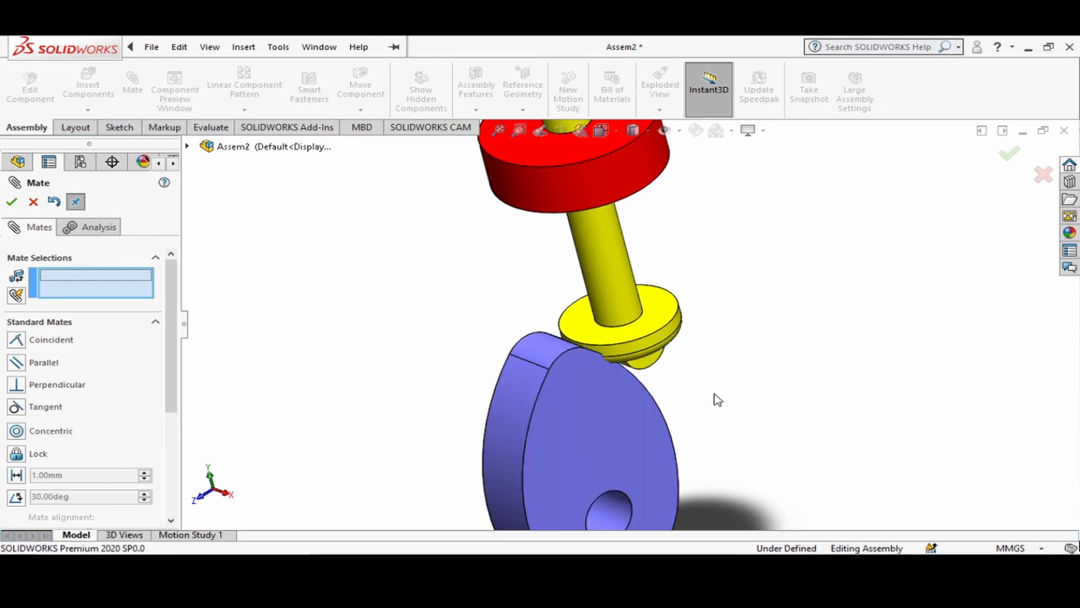
Move the cam body so that it sits directly beneath the piston's rounded tip, leaving a small gap.
key("ctrl+4")
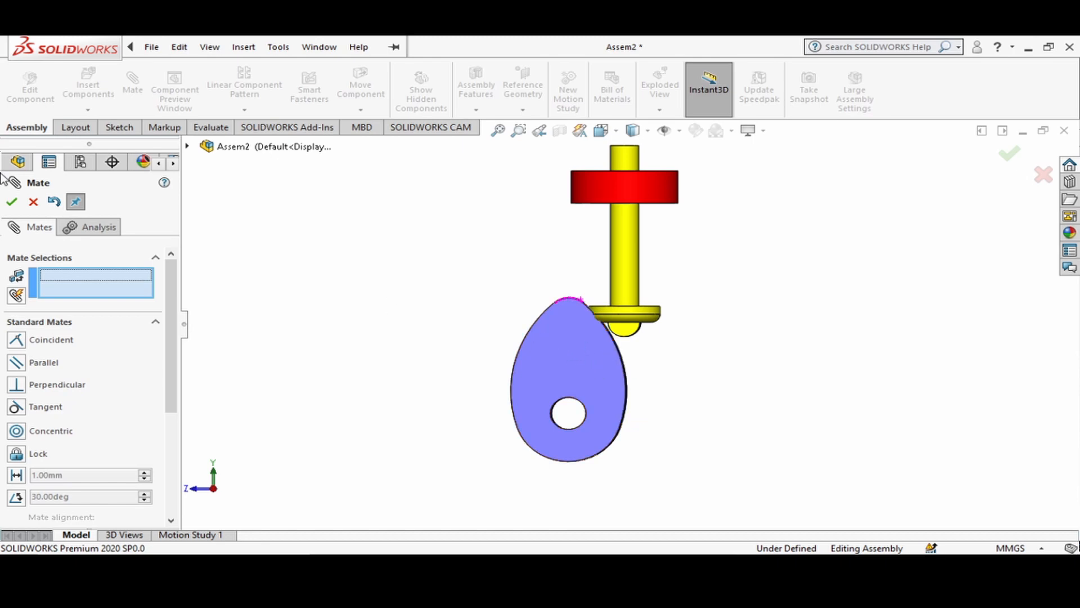
left_click(34, 202)
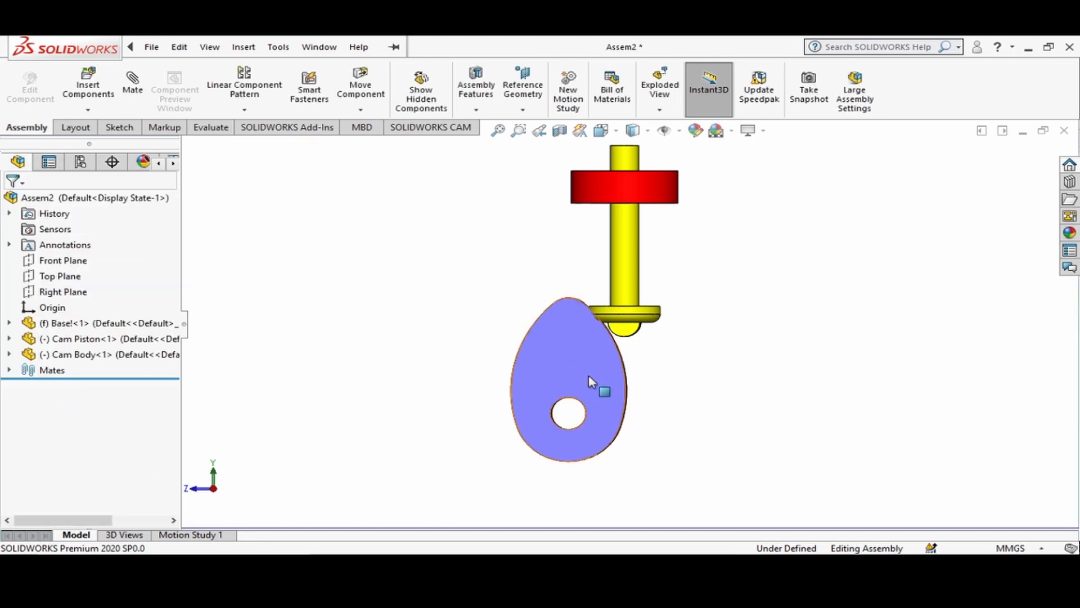
left_click_drag(570, 358, 621, 407)
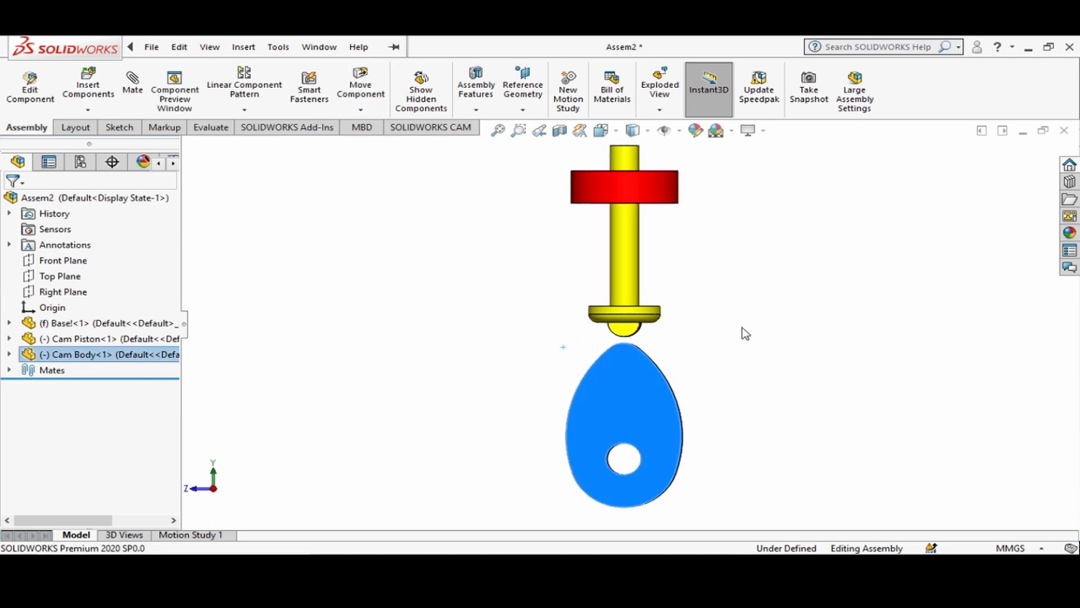
left_click(742, 328)
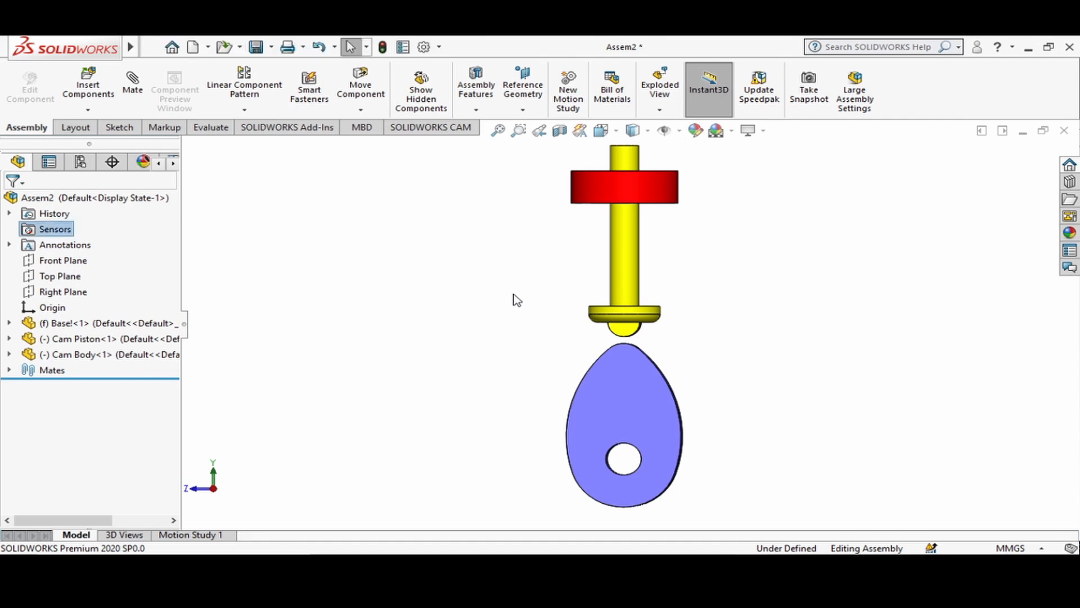
Add a mate between the flat end face of the piston's rounded tip and the assembly's Right Plane.
middle_click_drag(497, 308, 675, 314)
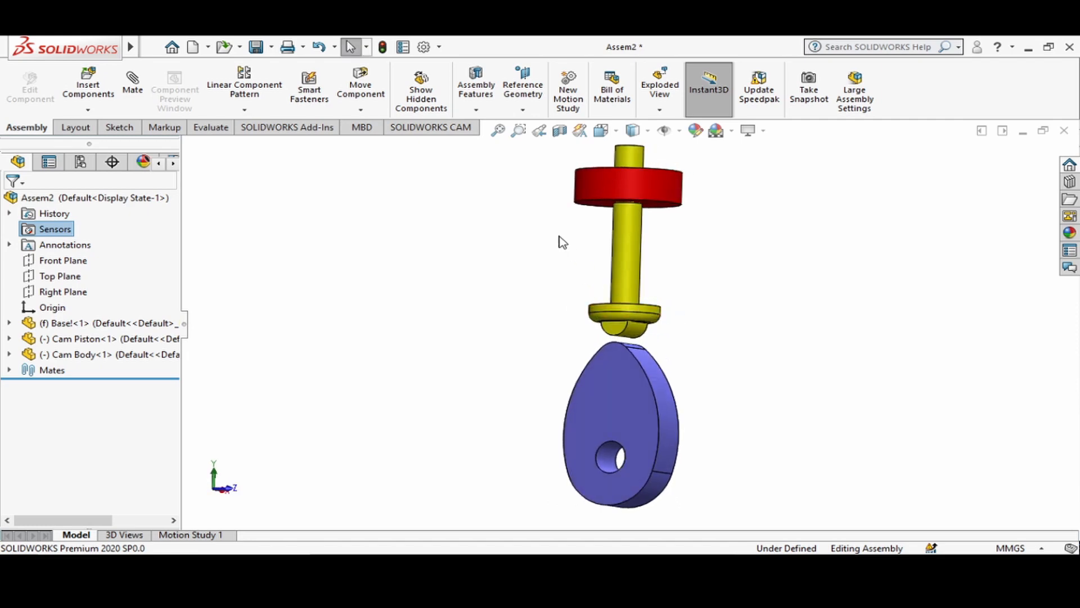
left_click(612, 331)
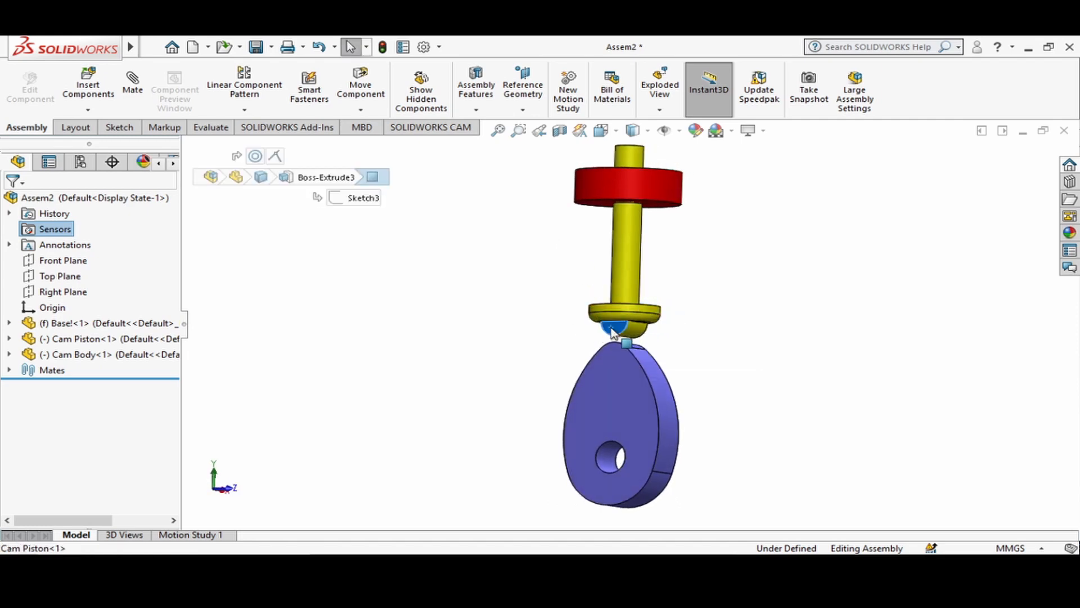
left_click(135, 101)
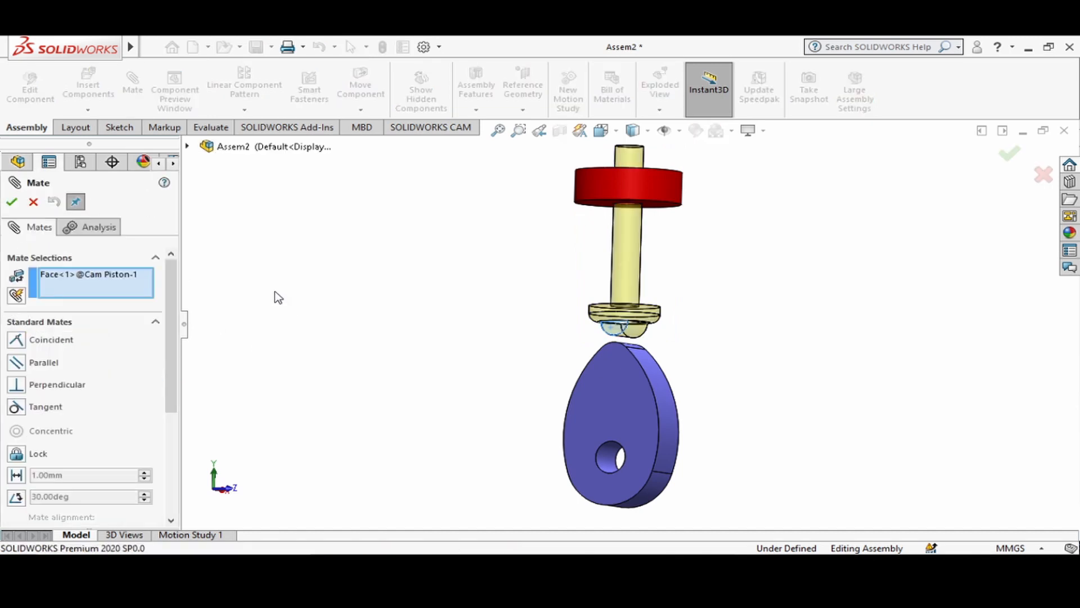
left_click(188, 147)
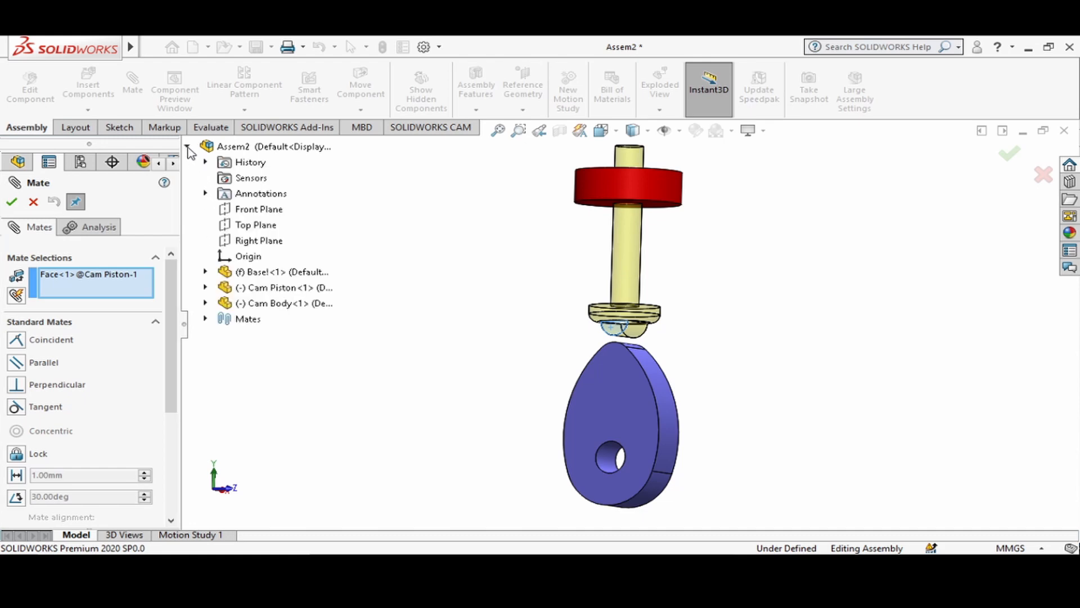
left_click(258, 241)
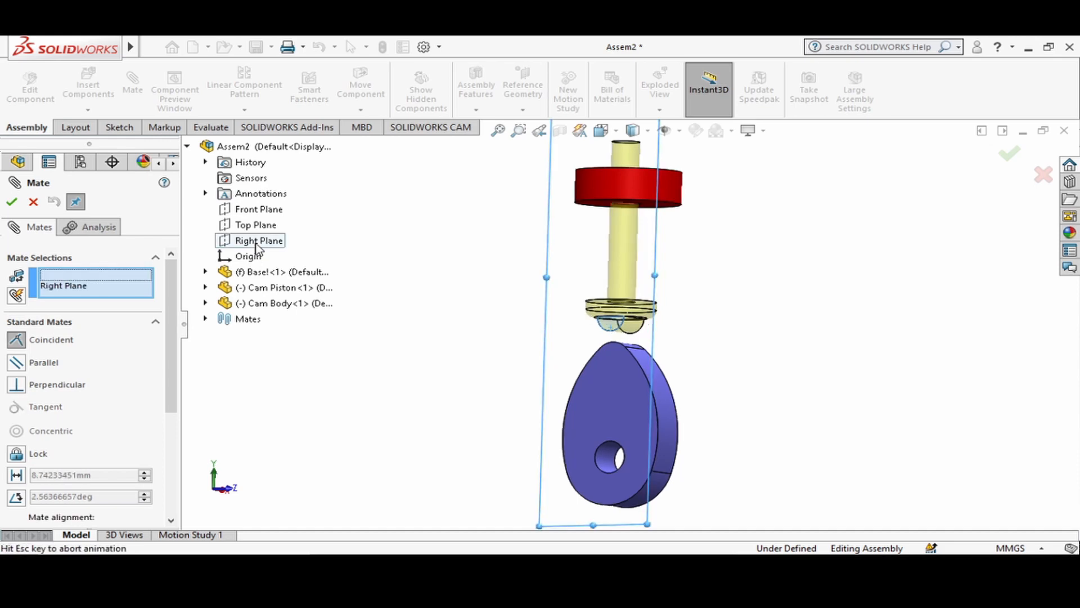
left_click(16, 203)
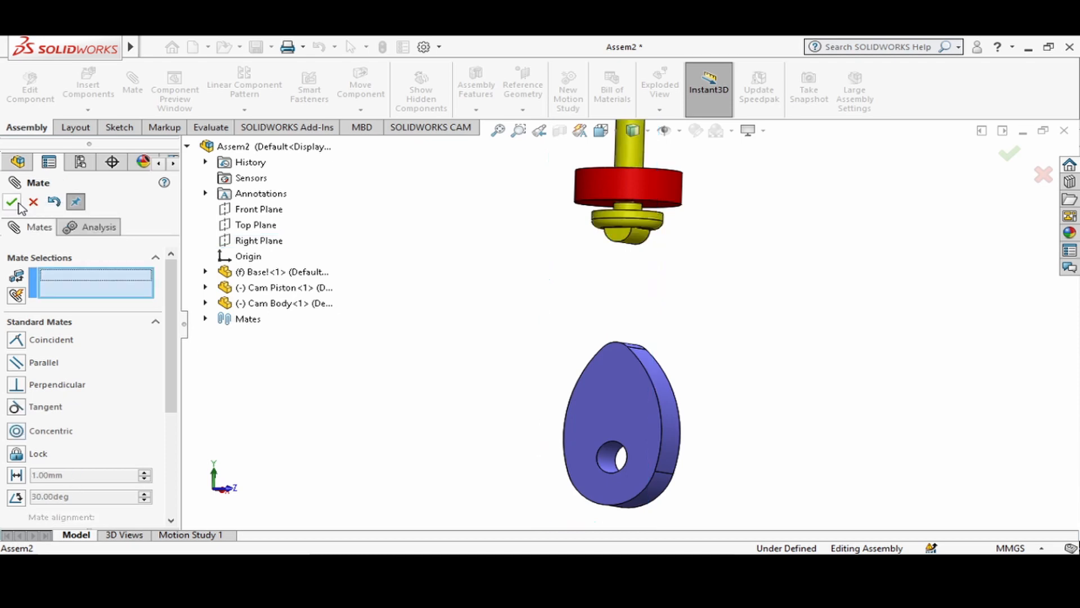
key("Escape")
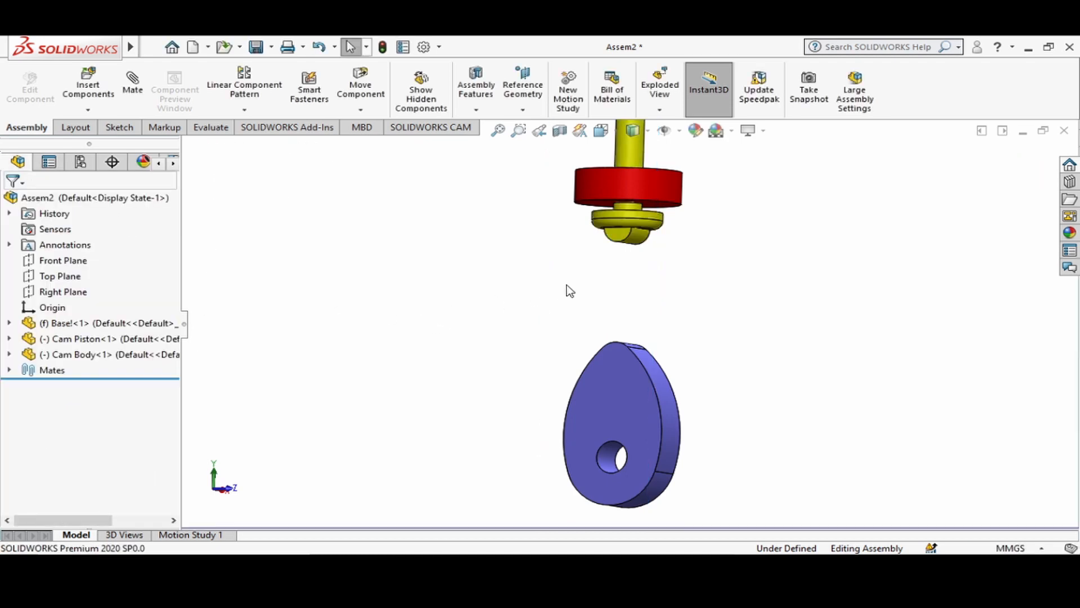
Lower the piston through the red base until its rounded tip sits just above the cam body.
left_click(649, 219)
left_click_drag(646, 279, 639, 323)
left_click(463, 313)
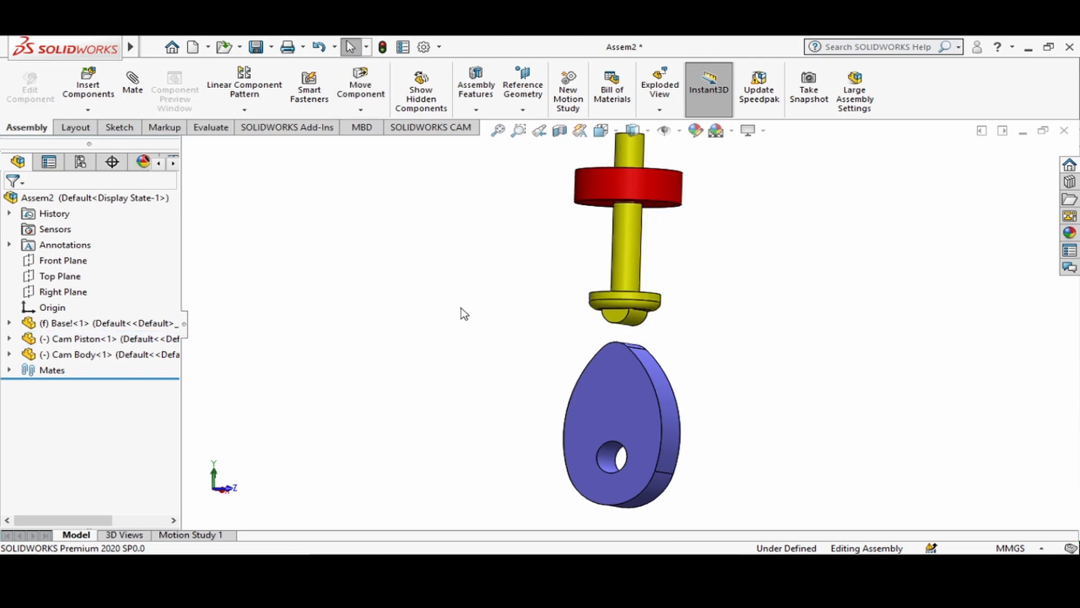
Insert Cam Shaft.SLDPRT into the assembly and place it beside the cam body, level with its hole.
left_click(538, 131)
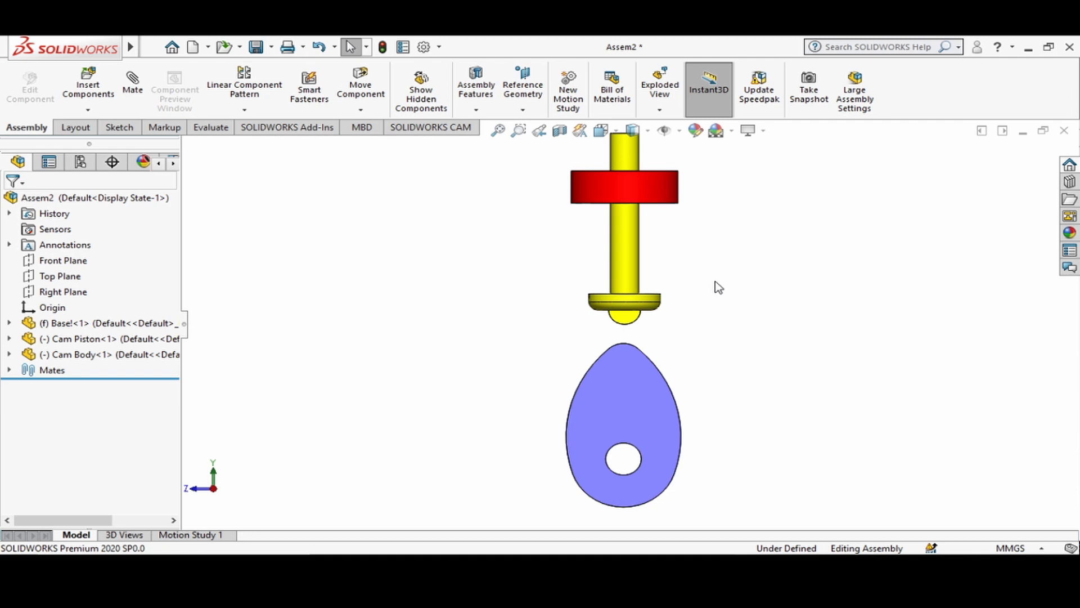
key("alt")
left_click(88, 85)
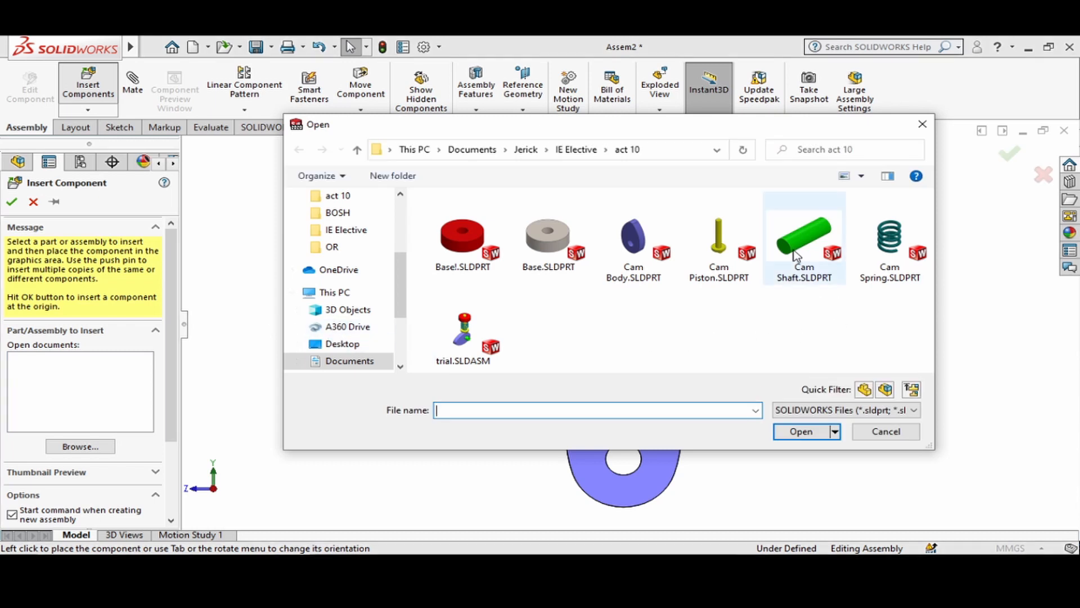
left_click(821, 284)
left_click(801, 431)
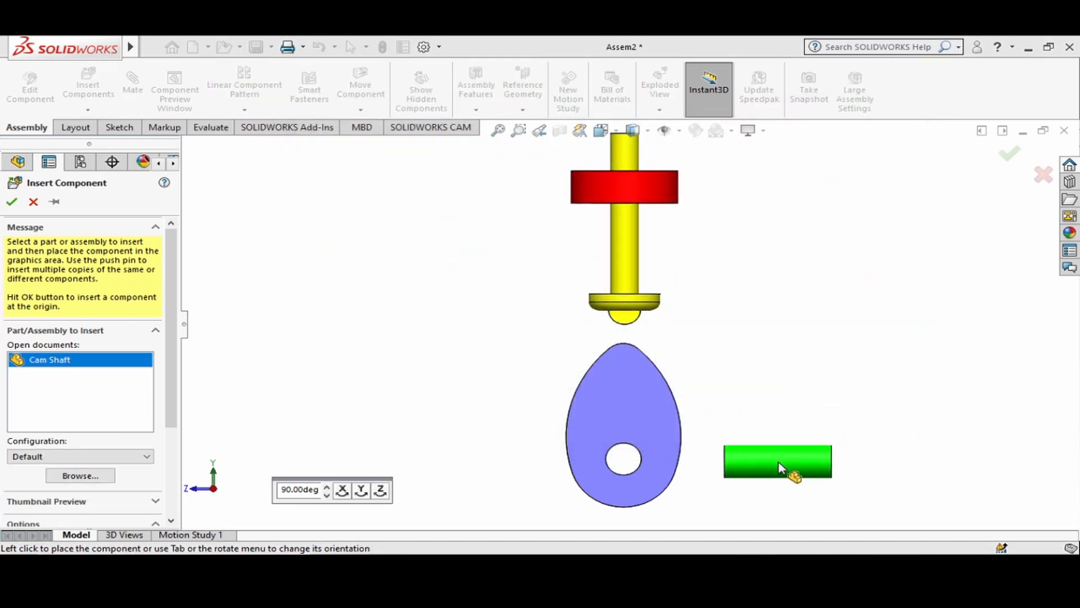
left_click(782, 468)
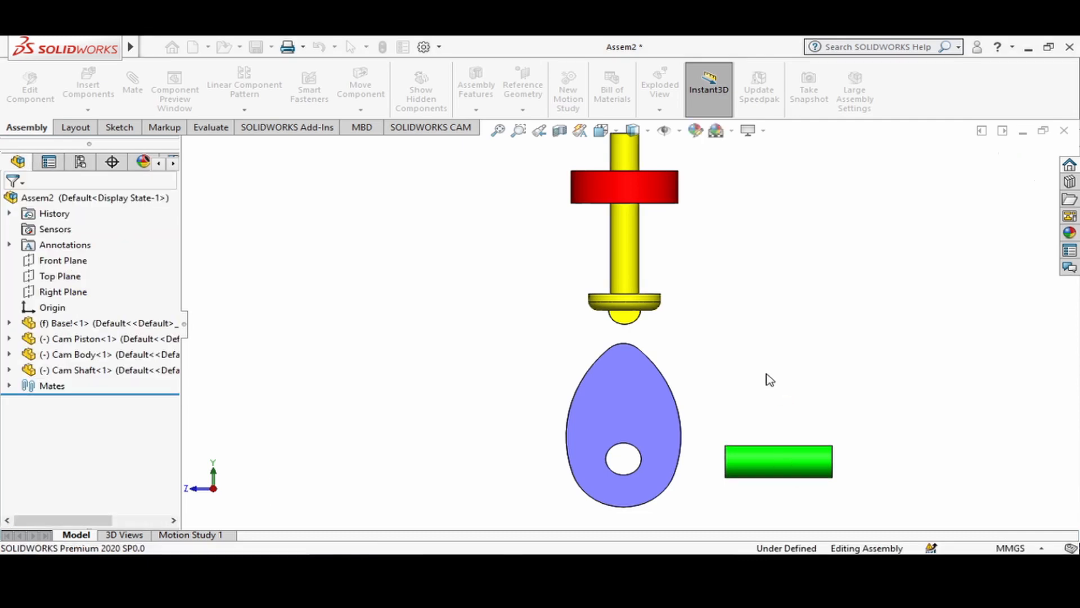
Add a concentric mate between the cam shaft's cylindrical face and the hole in the cam body.
key("ctrl+7")
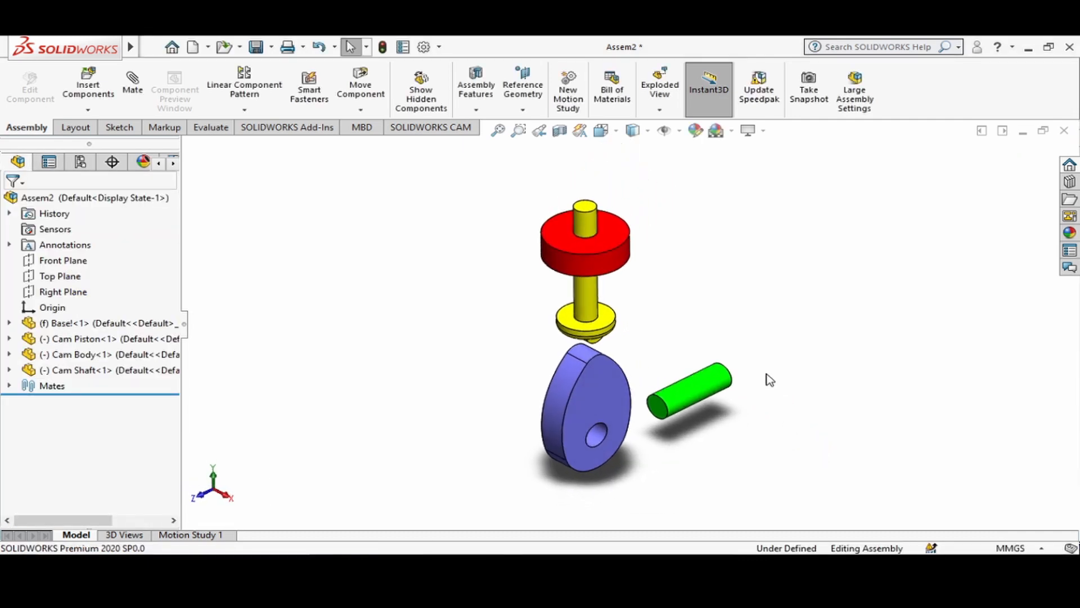
left_click(696, 393)
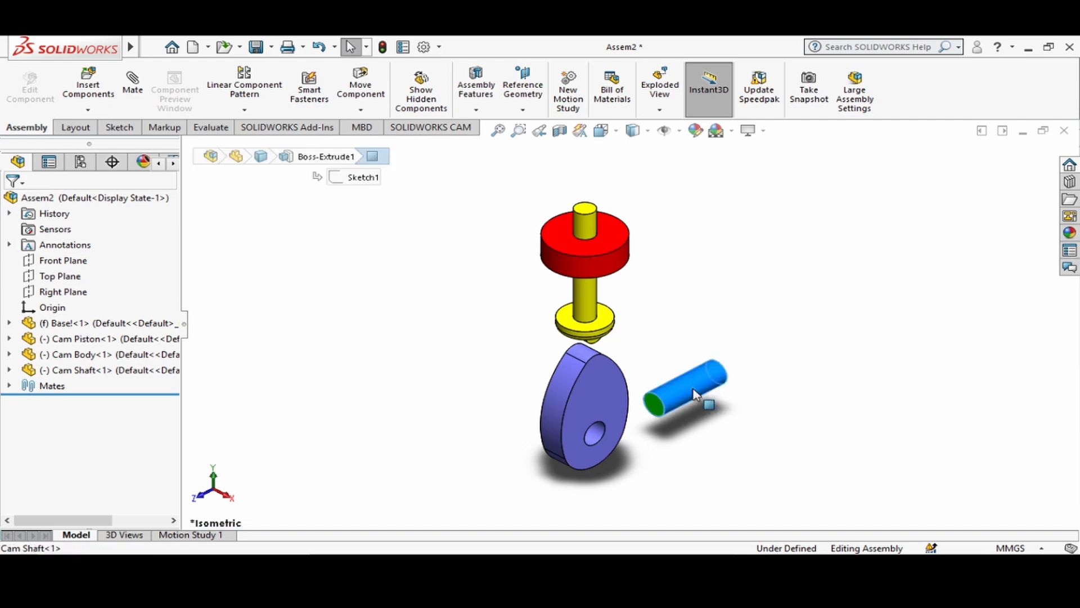
left_click(597, 432, "ctrl")
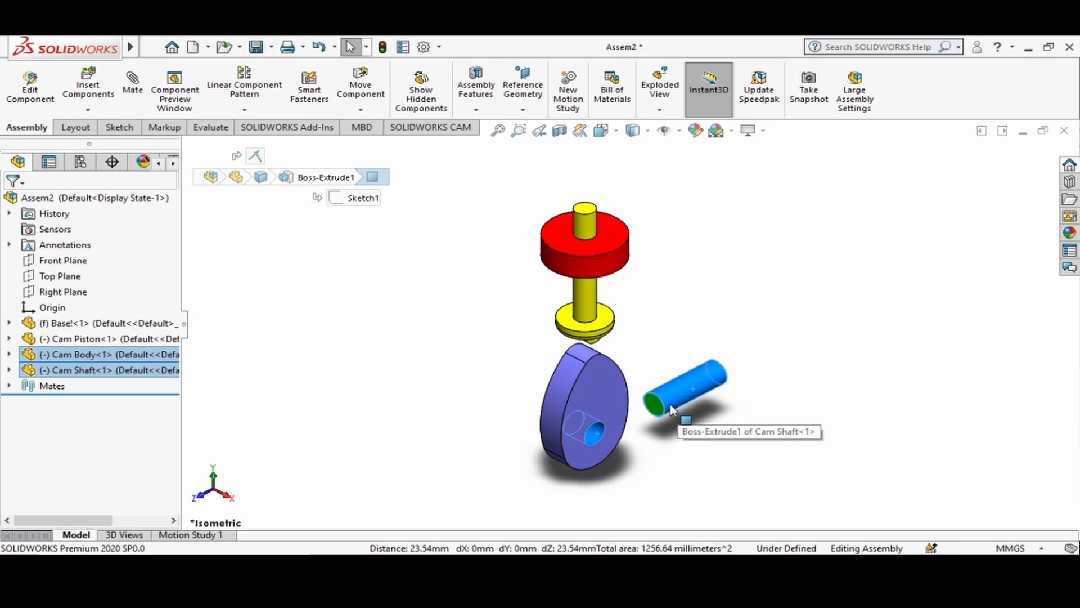
left_click(141, 100)
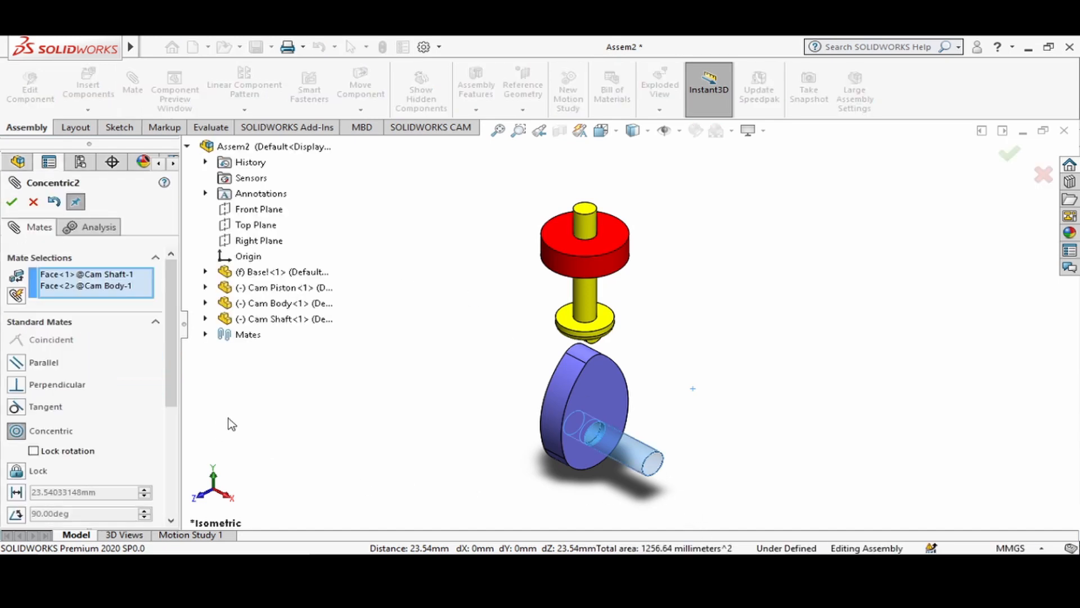
left_click(11, 203)
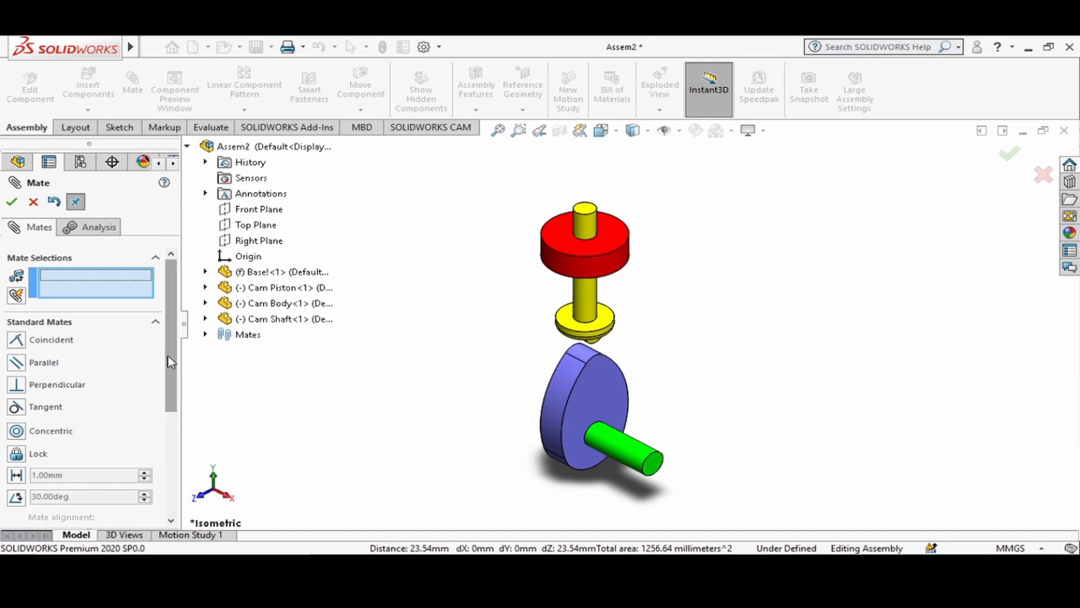
Set up a width mate with the Centered constraint, using the cam body's two flat side faces as width selections.
left_click_drag(171, 361, 167, 444)
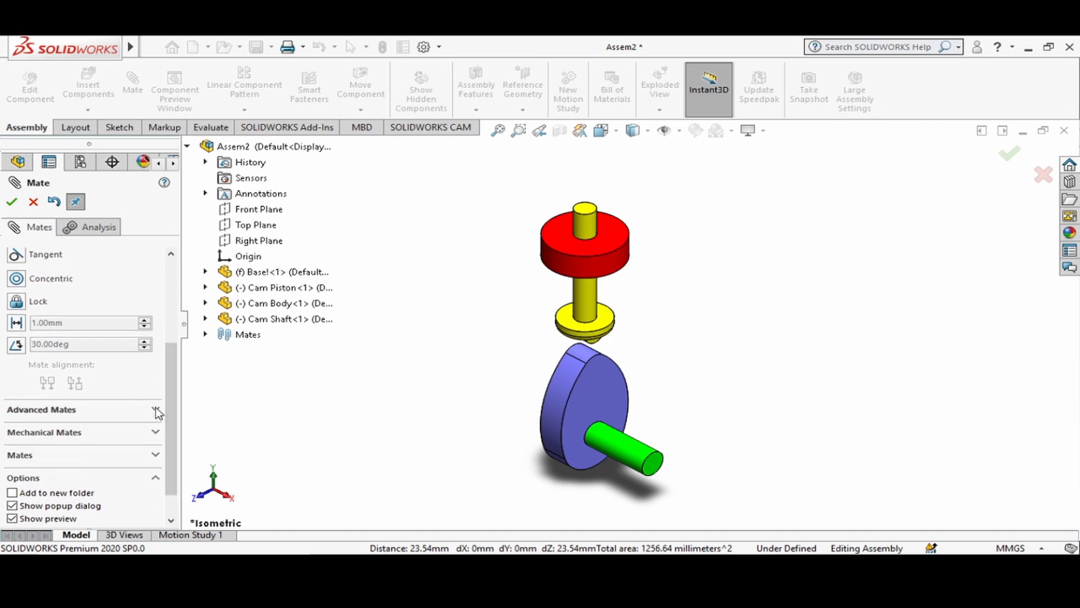
left_click(159, 413)
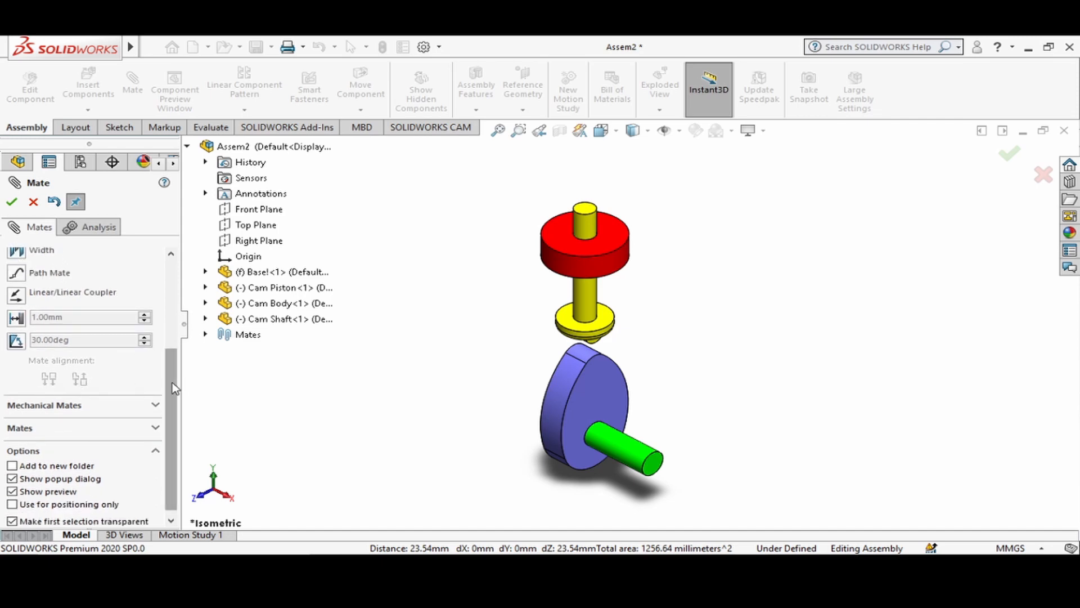
scroll(172, 382, "up", 3)
left_click(16, 345)
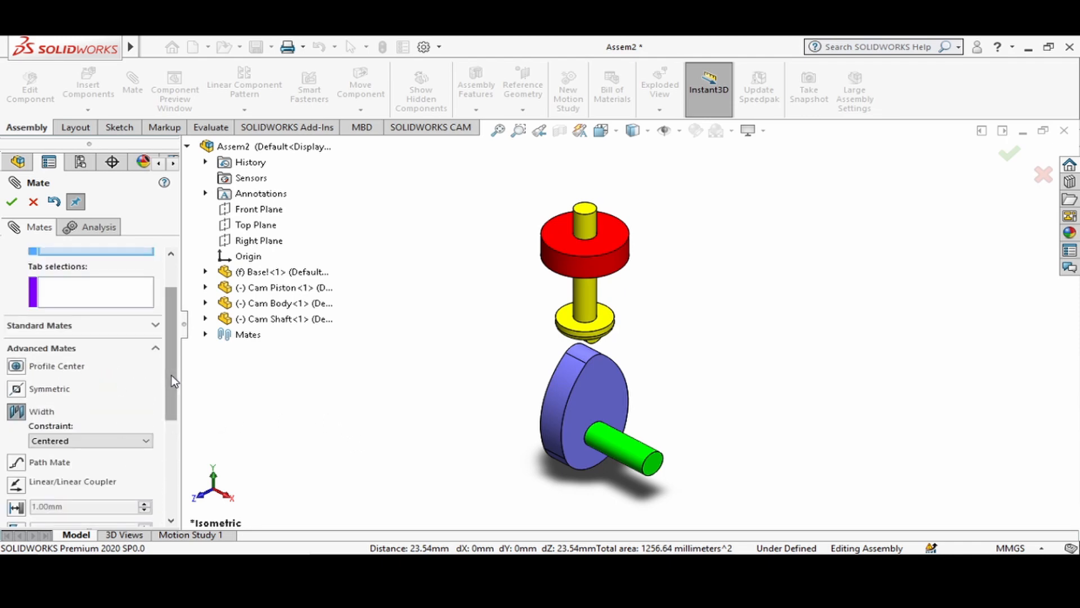
scroll(171, 376, "up", 2)
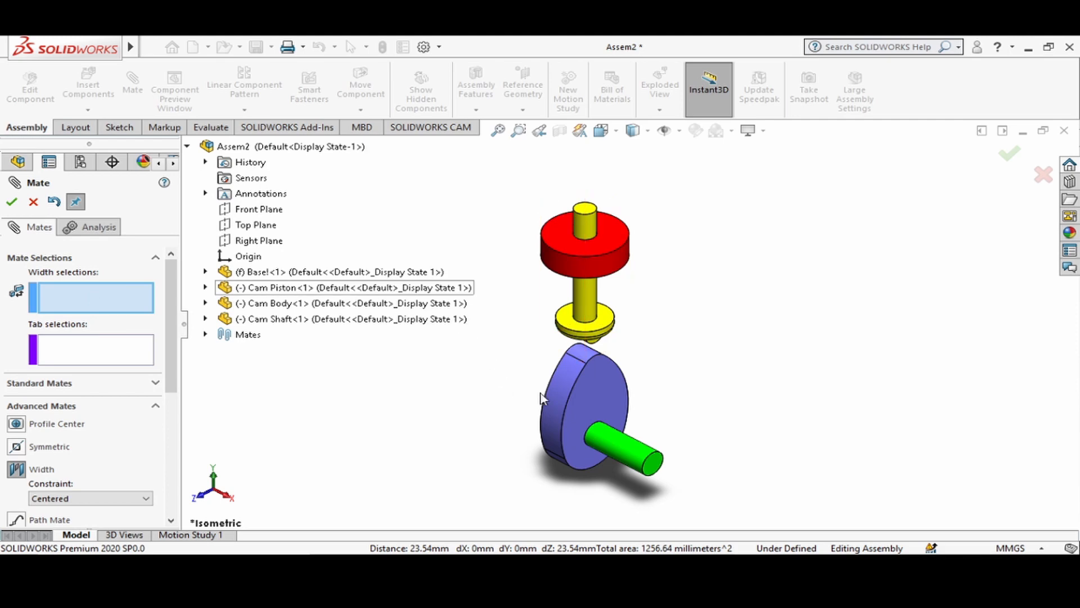
left_click(603, 390)
middle_click_drag(429, 434, 513, 440)
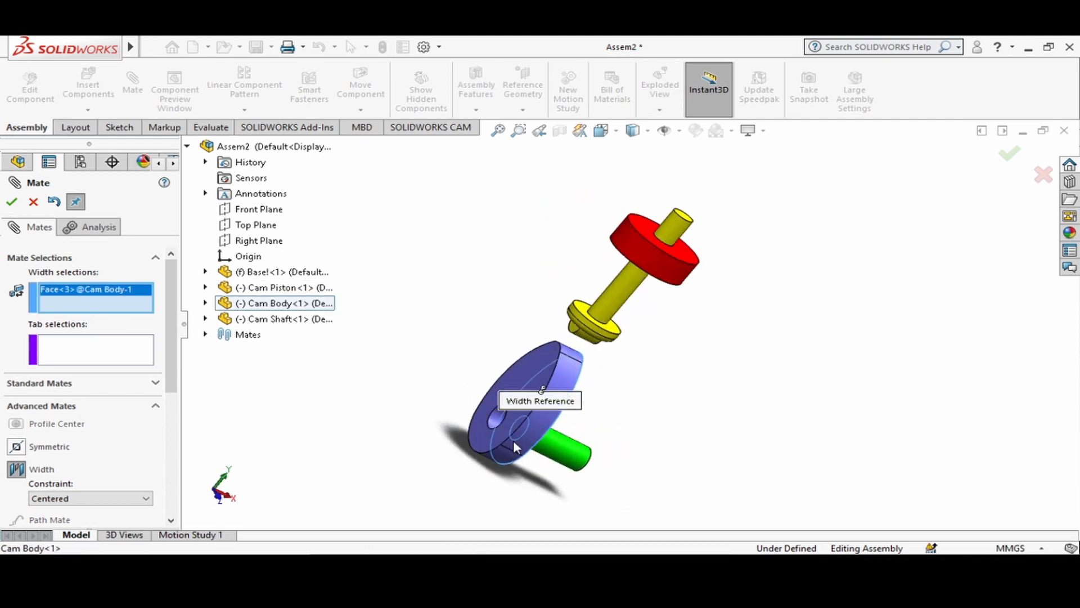
left_click(534, 362)
middle_click_drag(436, 470, 524, 475)
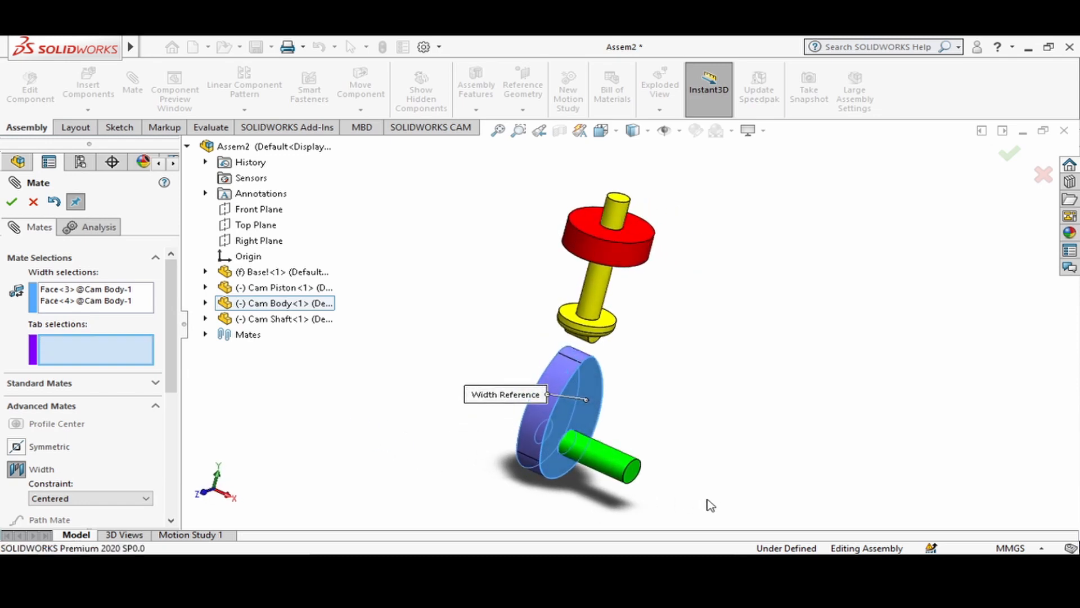
Use the cam shaft's two end faces as tab selections and complete the width mate centring it in the cam body.
left_click(632, 472)
middle_click_drag(481, 475, 541, 451)
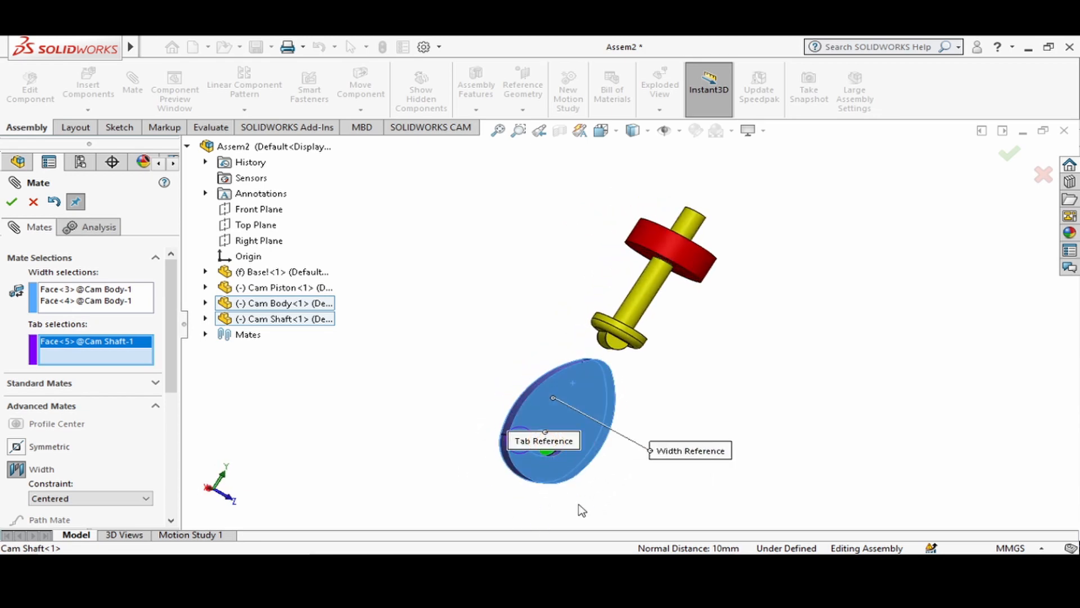
middle_click_drag(600, 504, 545, 434)
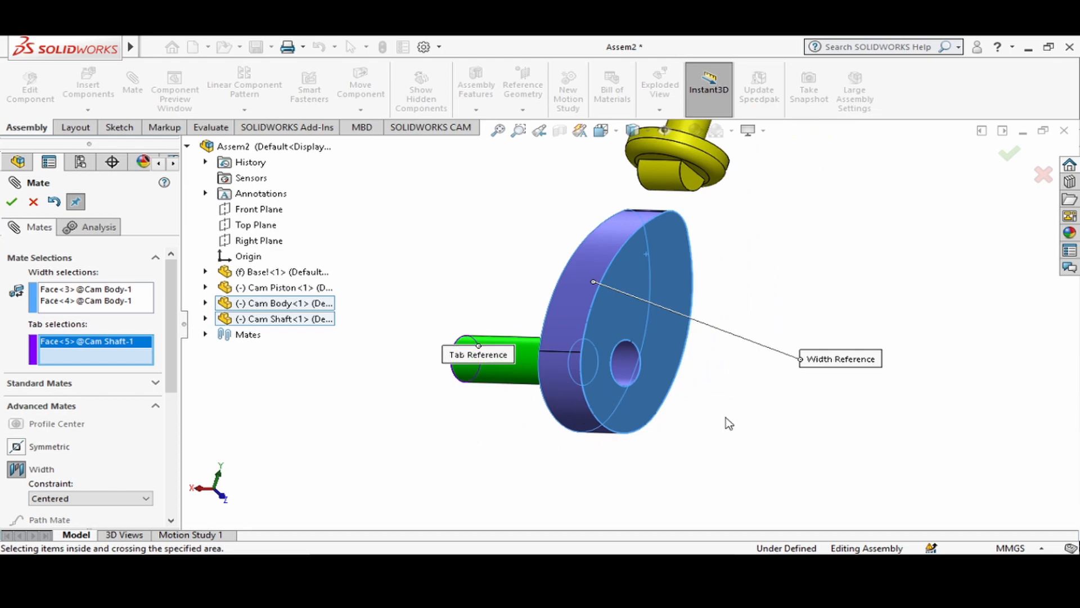
middle_click_drag(725, 417, 682, 420)
left_click(589, 369)
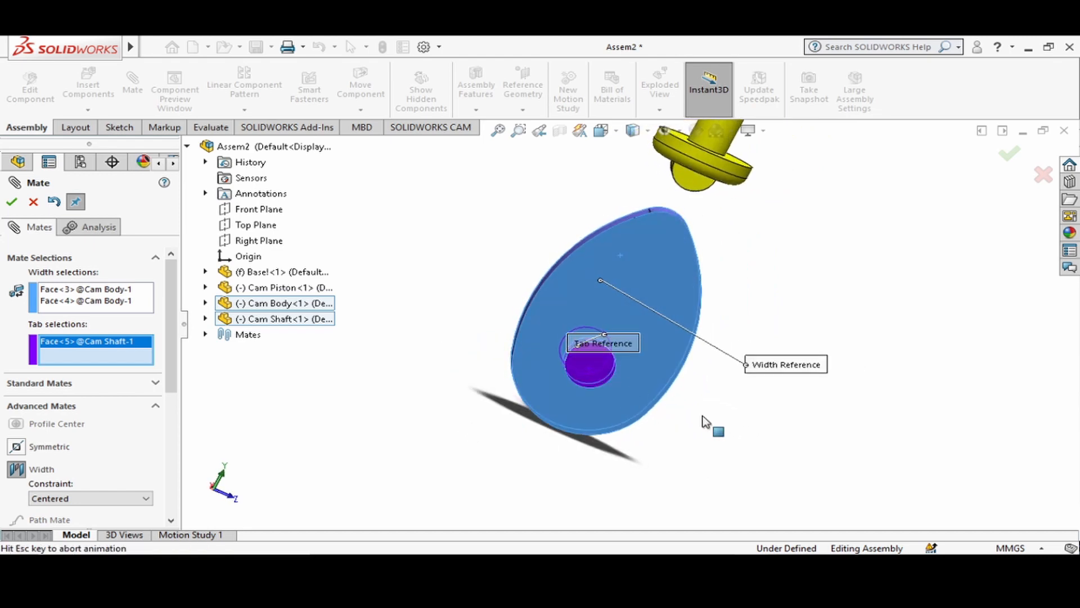
left_click(11, 204)
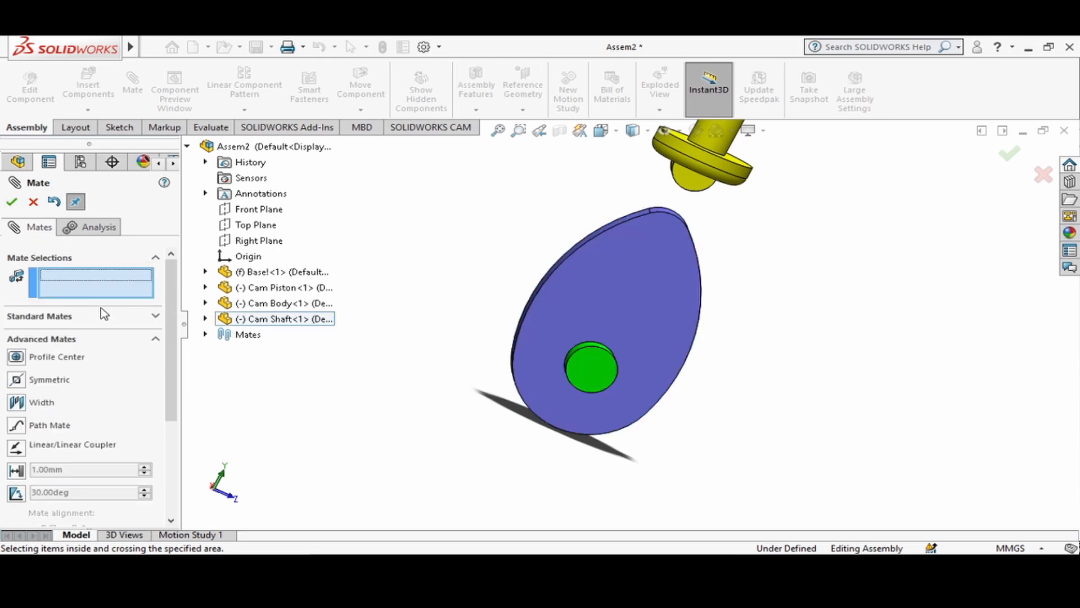
Examine from the front and in isometric how the cam shaft is centred in the cam body, and end the mate command.
key("ctrl+7")
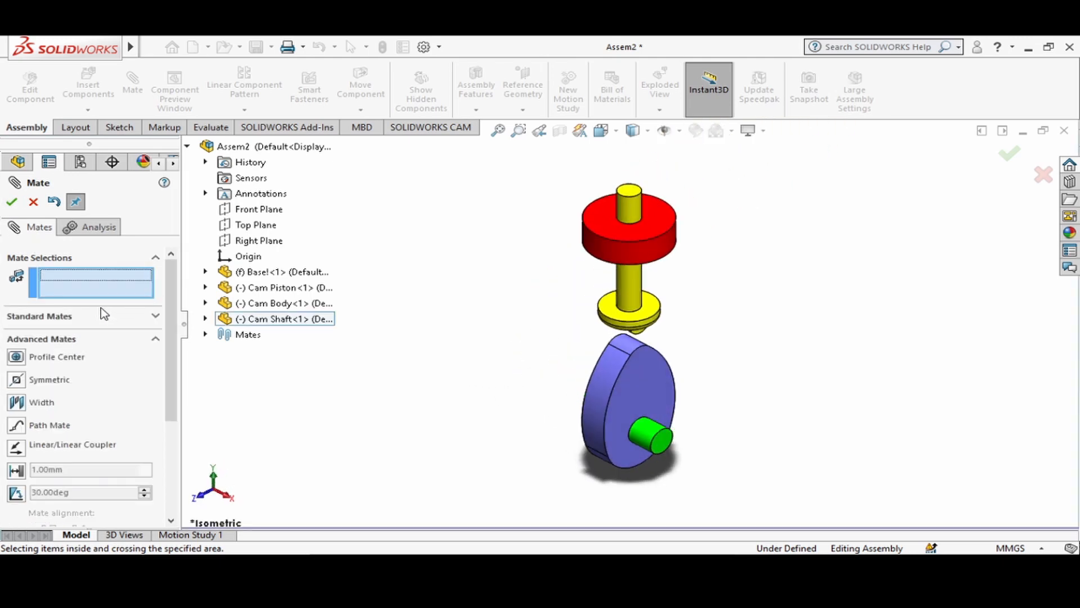
left_click(617, 133)
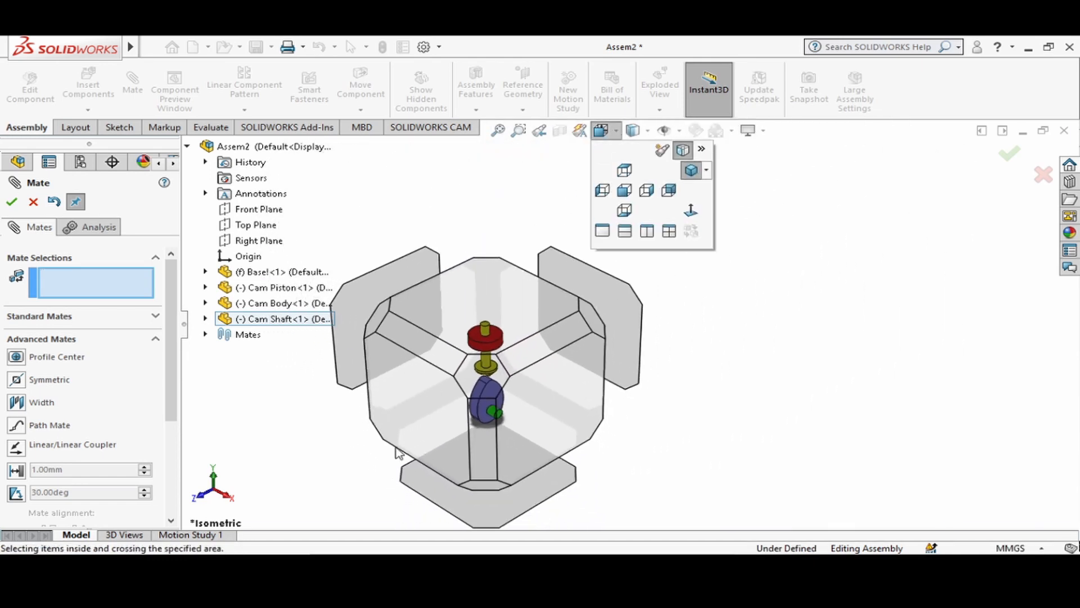
left_click(440, 427)
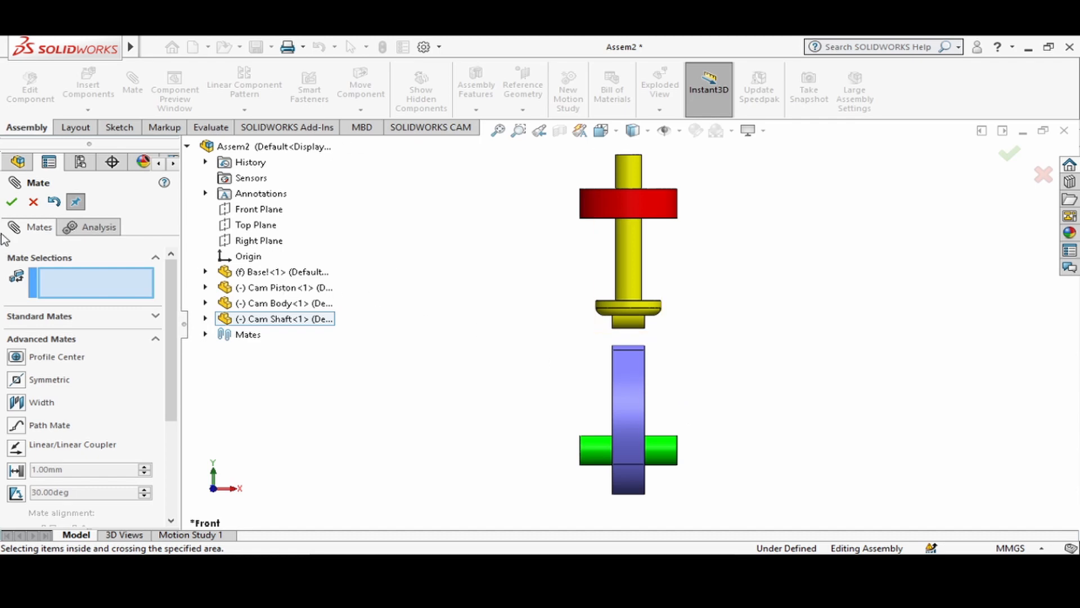
left_click(34, 203)
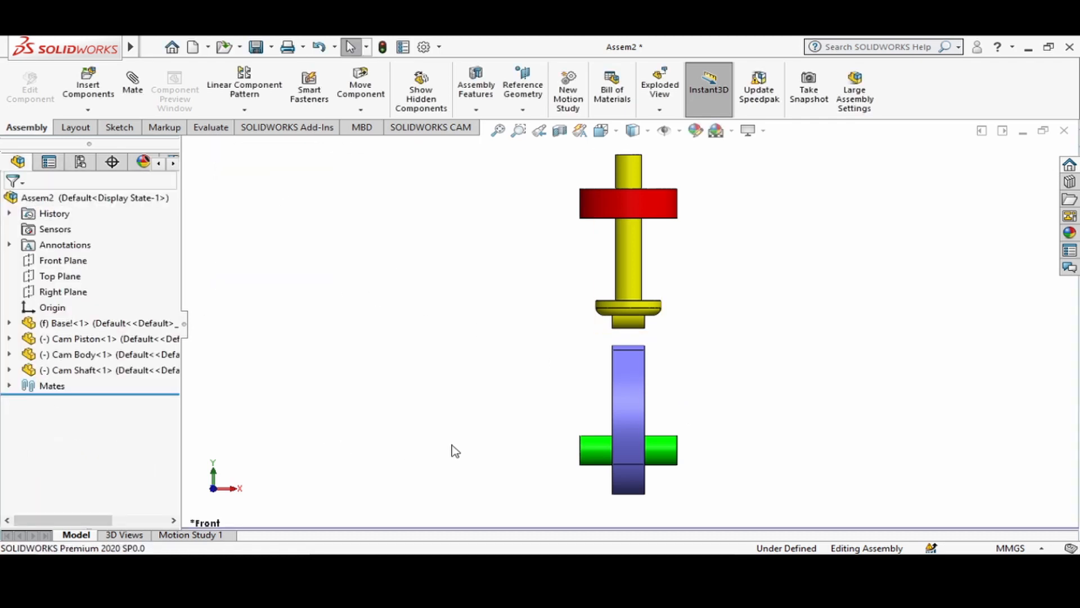
key("ctrl+2")
key("ctrl+7")
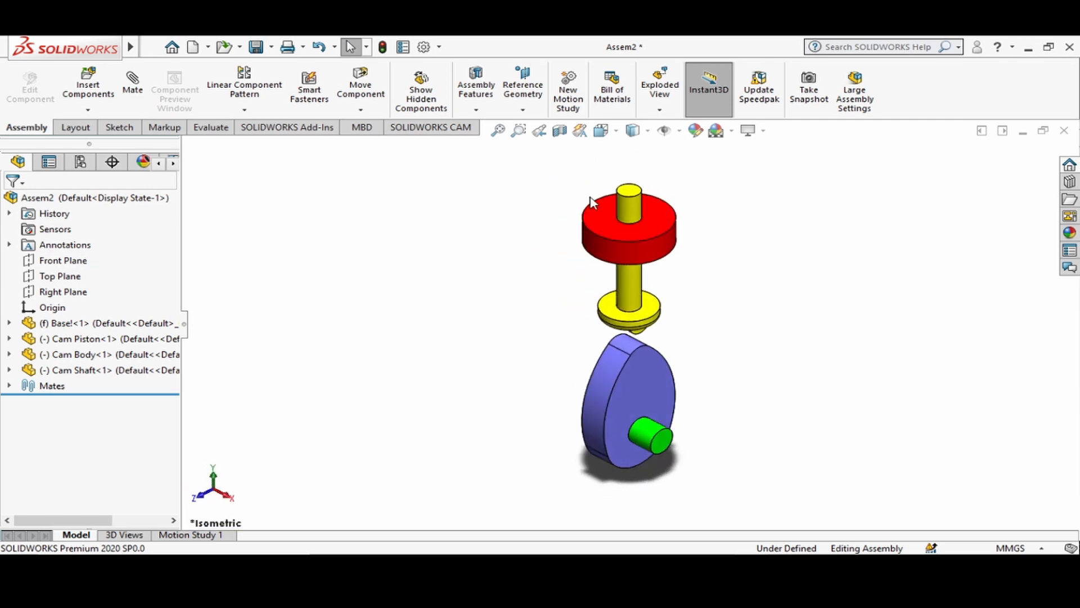
Add a mechanical Cam mate using the cam body's curved outer face as cam path and the piston's rounded tip as cam follower.
key("space")
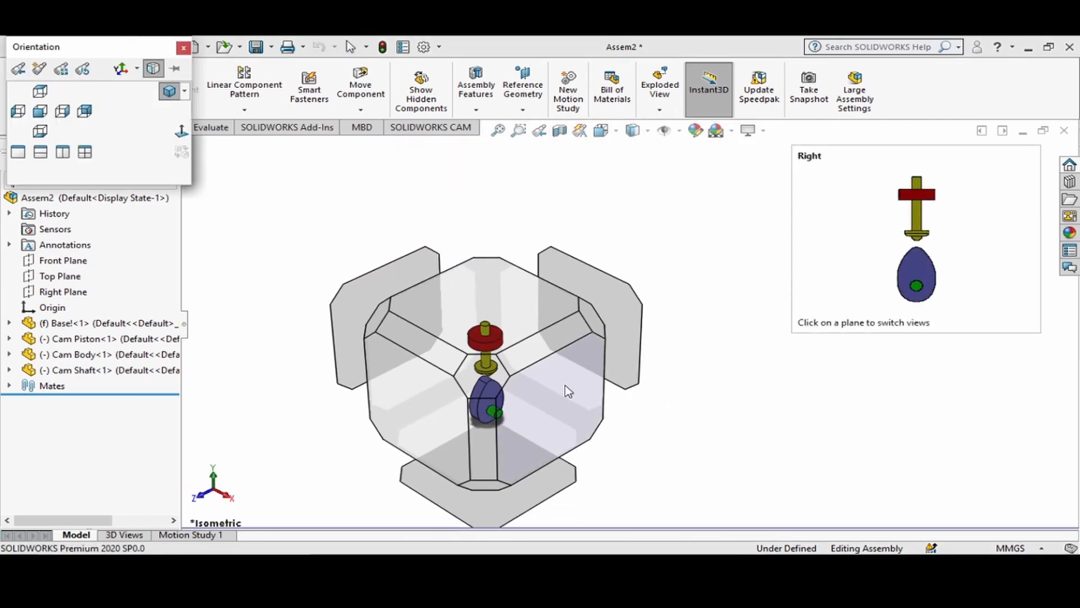
left_click(565, 386)
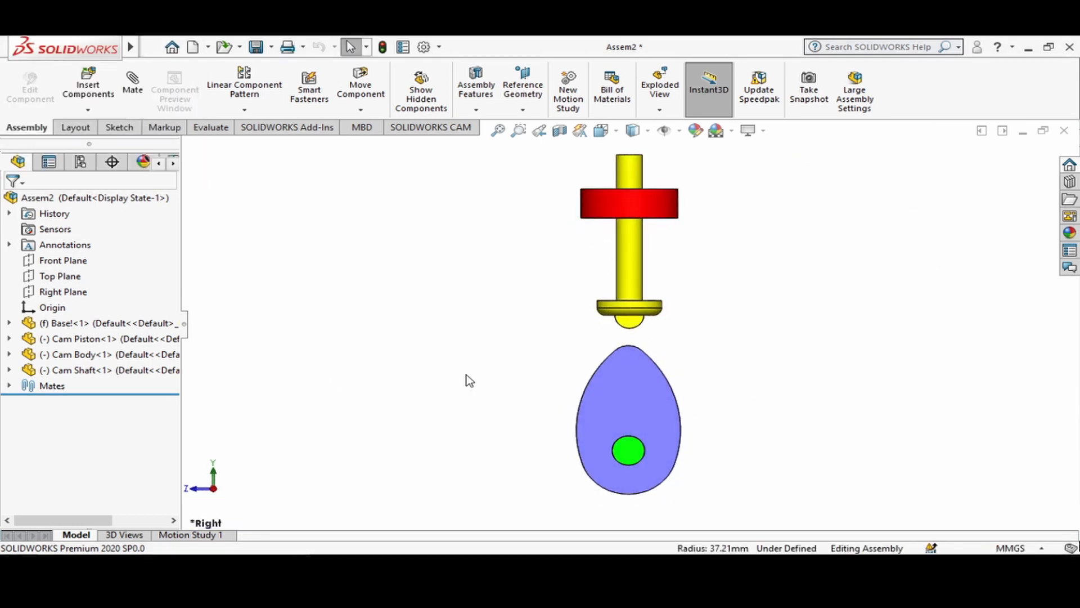
left_click(133, 83)
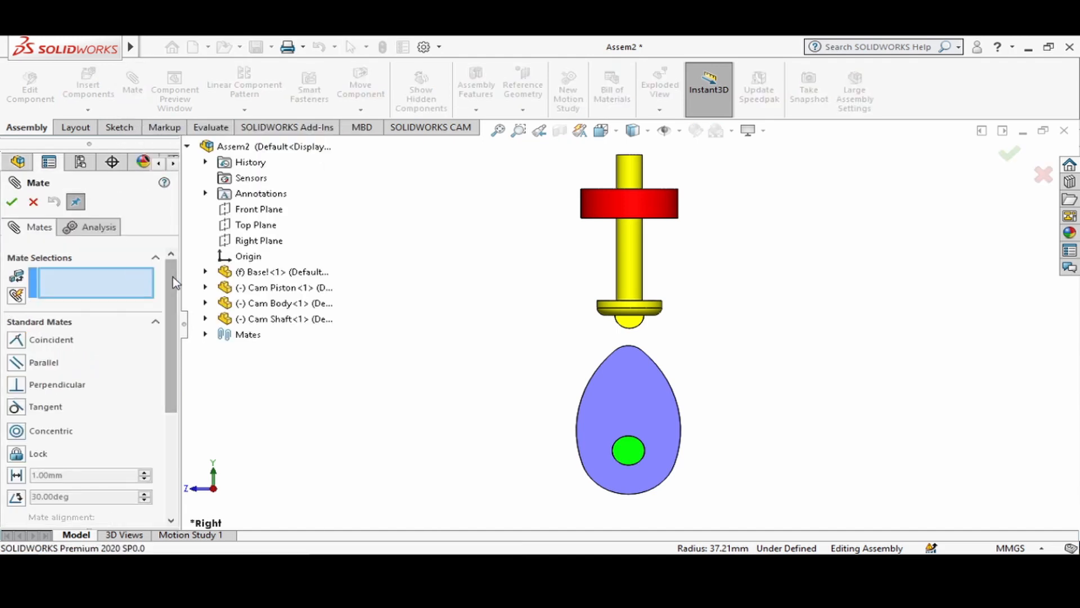
scroll(171, 272, "down", 3)
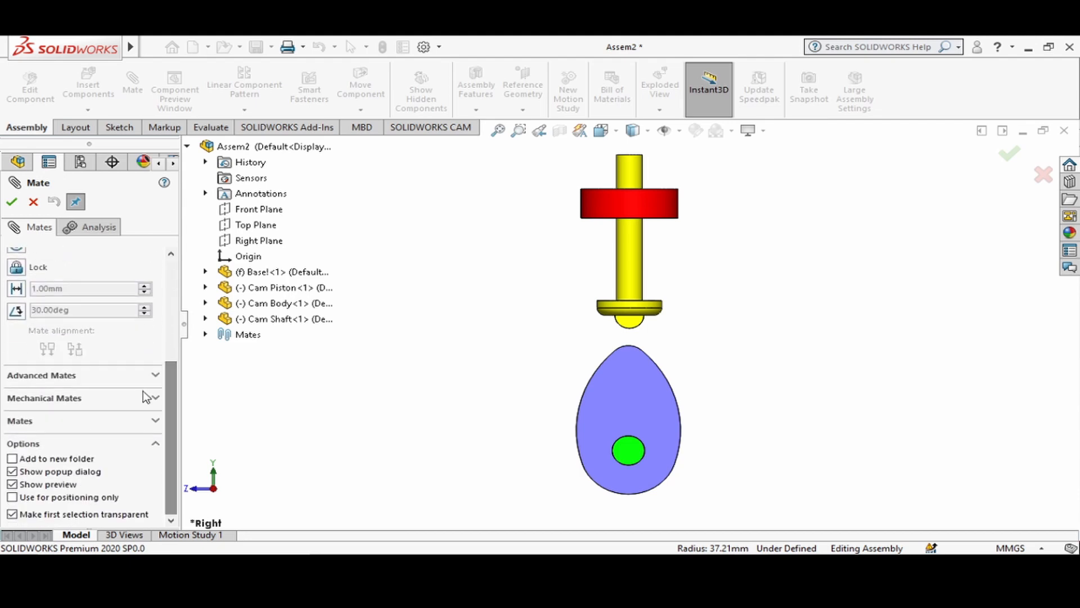
left_click(155, 400)
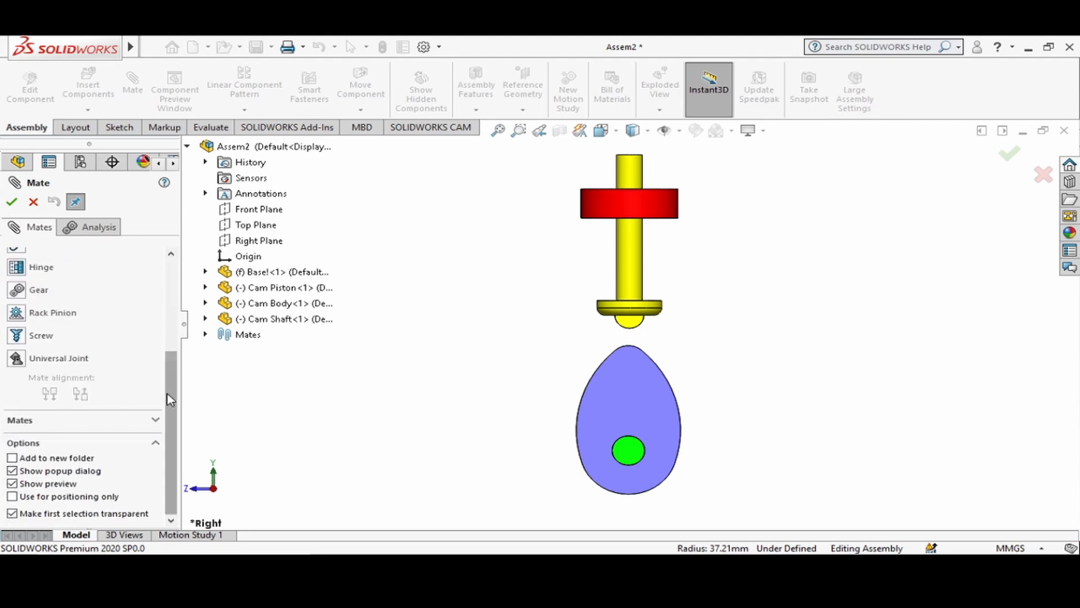
left_click_drag(169, 396, 176, 302)
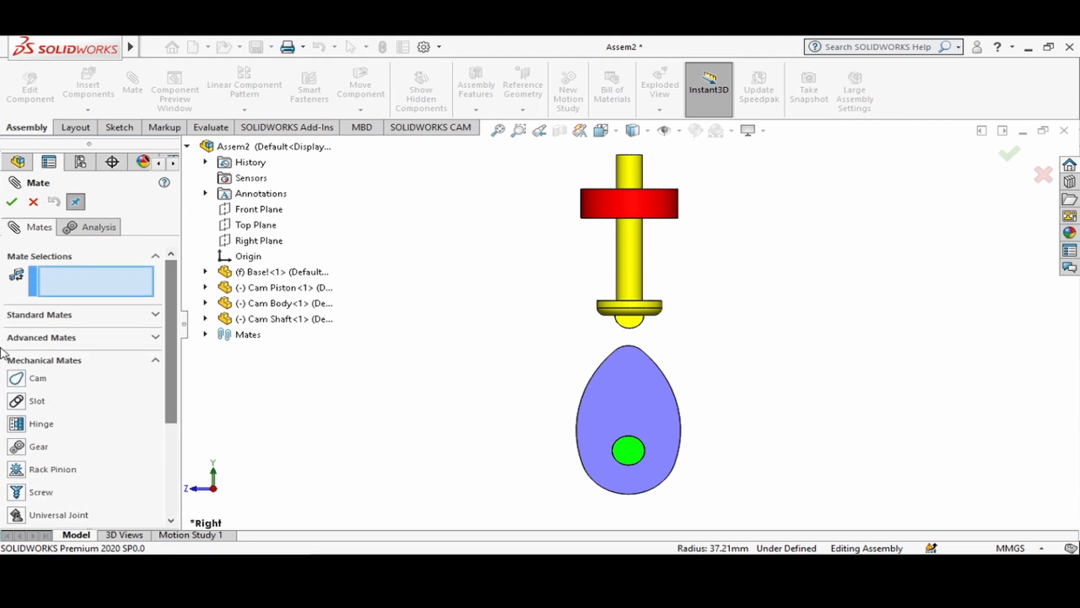
left_click(17, 378)
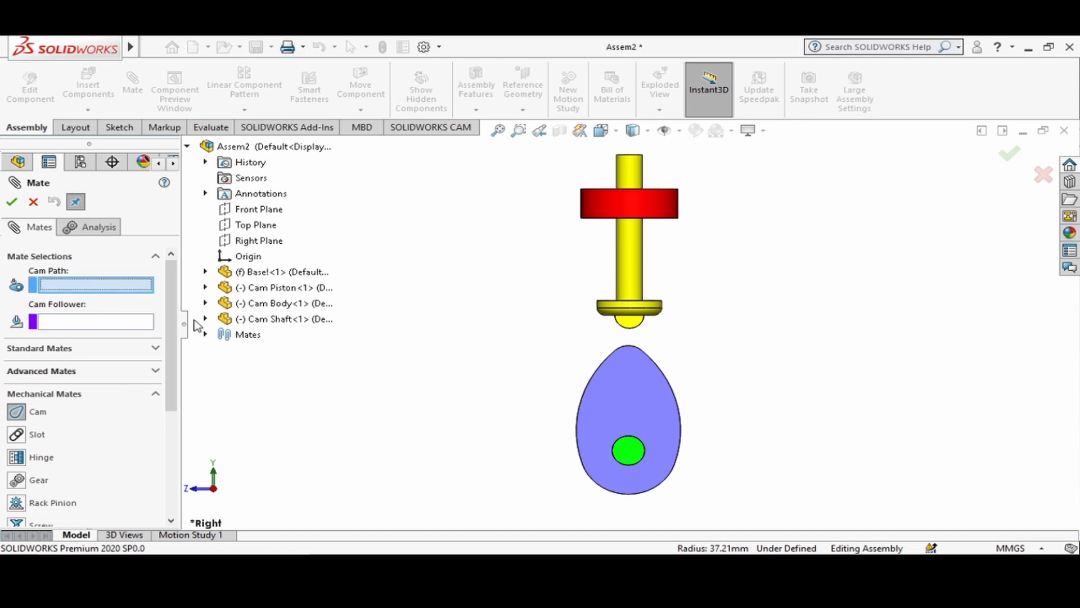
middle_click_drag(531, 408, 598, 413)
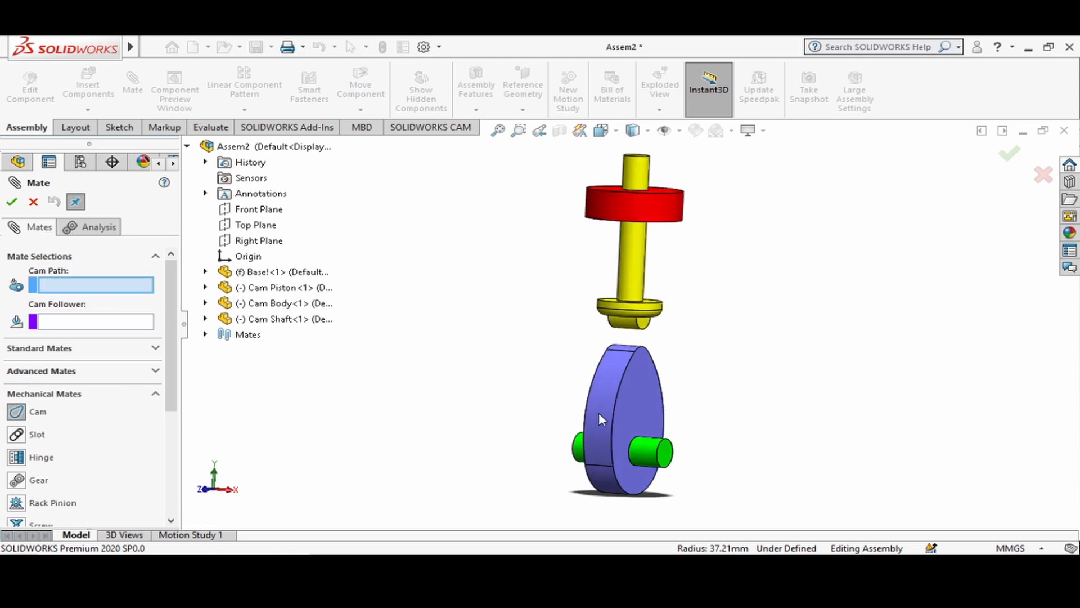
left_click(611, 382)
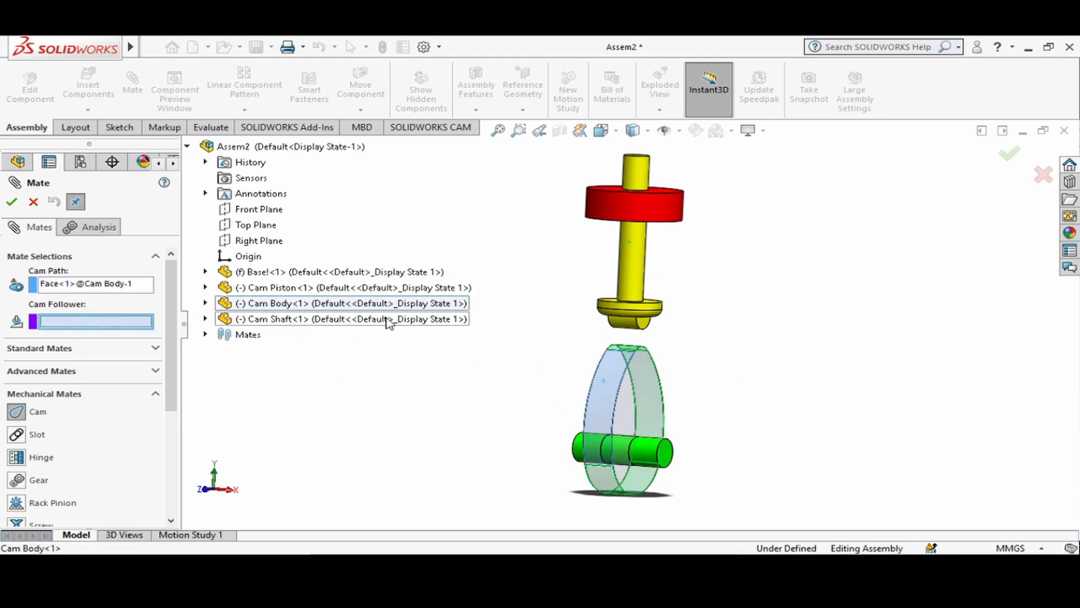
left_click(622, 325)
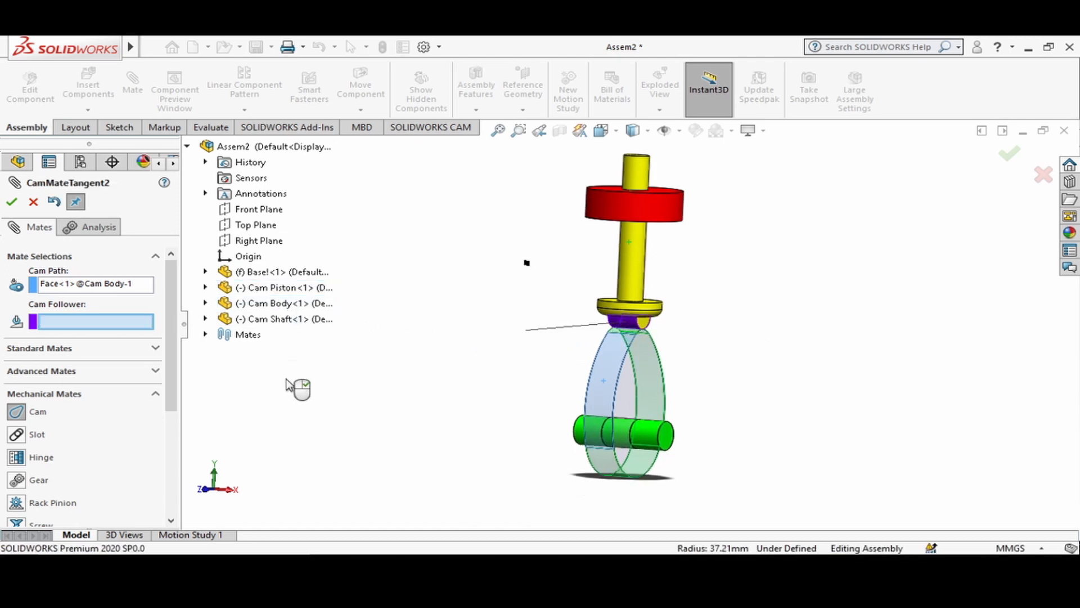
left_click(13, 201)
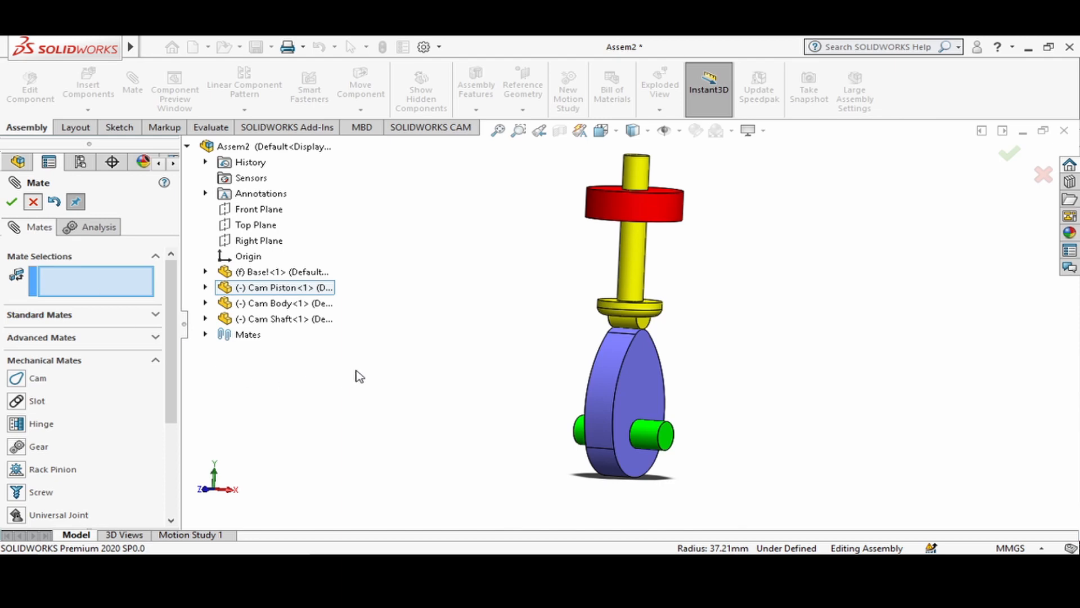
key("Escape")
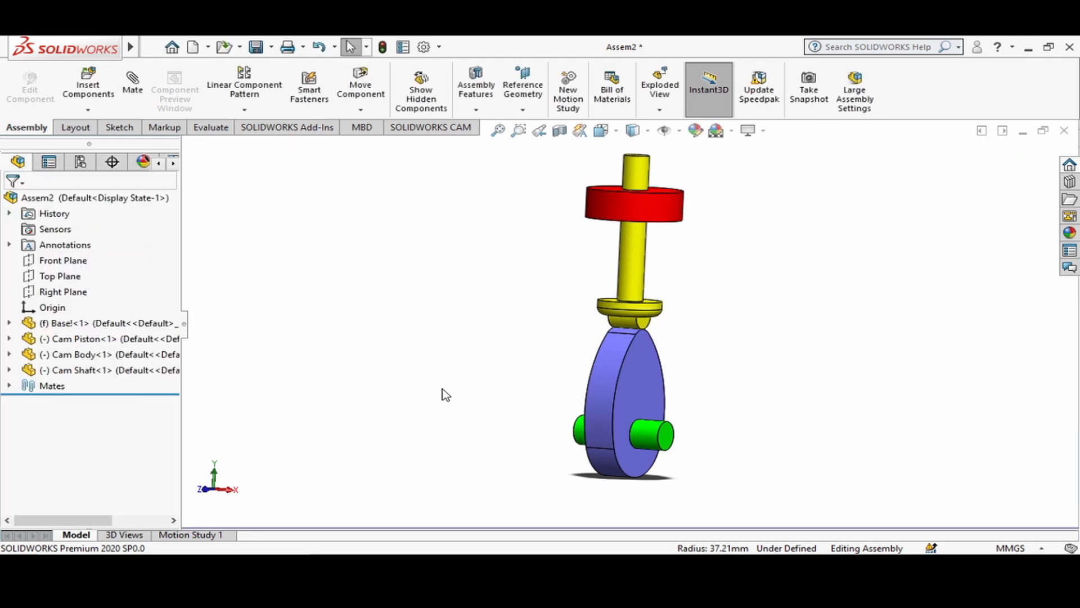
Shift the cam body to try out the cam mate, and fix the cam shaft in place.
left_click(637, 388)
left_click_drag(590, 396, 629, 392)
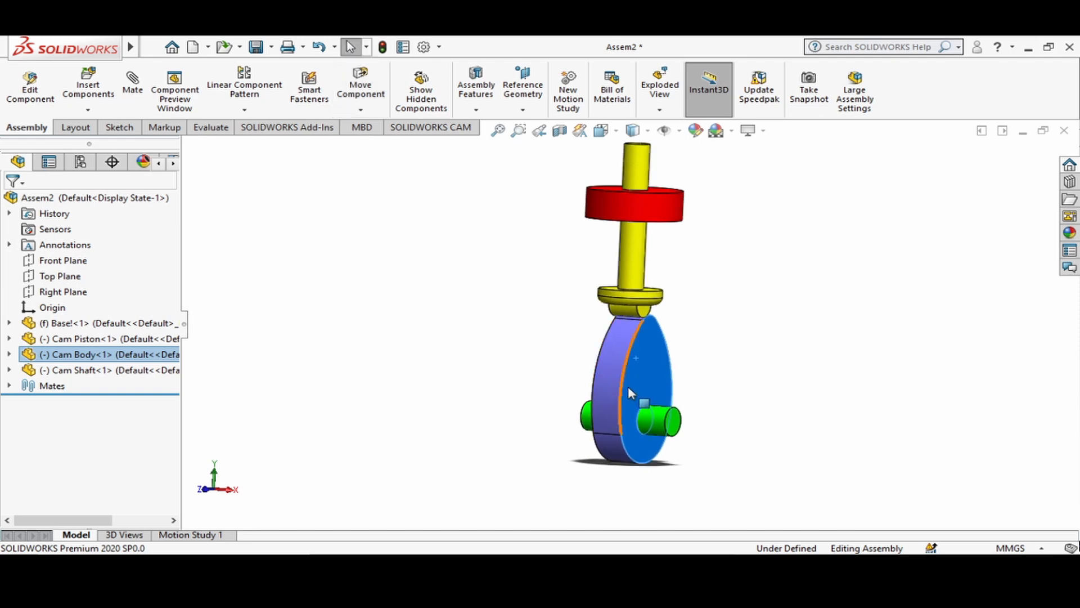
left_click(675, 423)
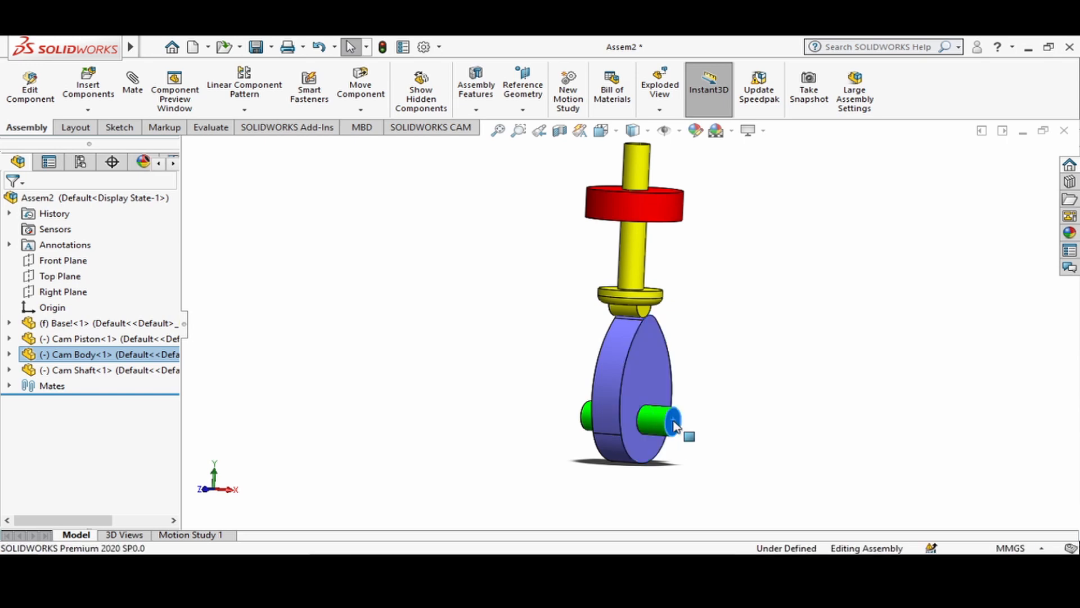
right_click(674, 423)
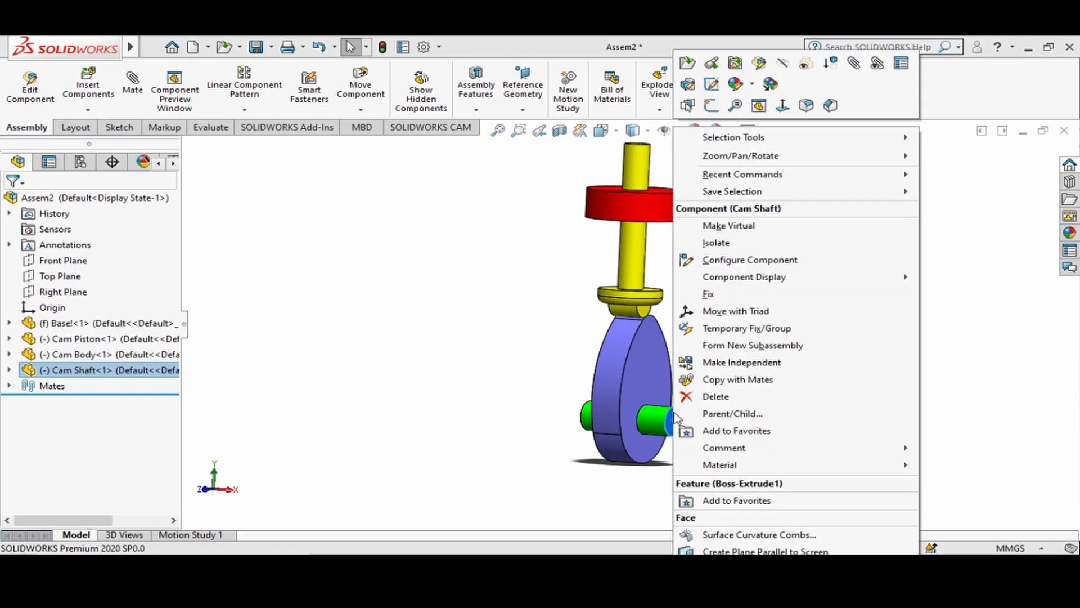
left_click(707, 294)
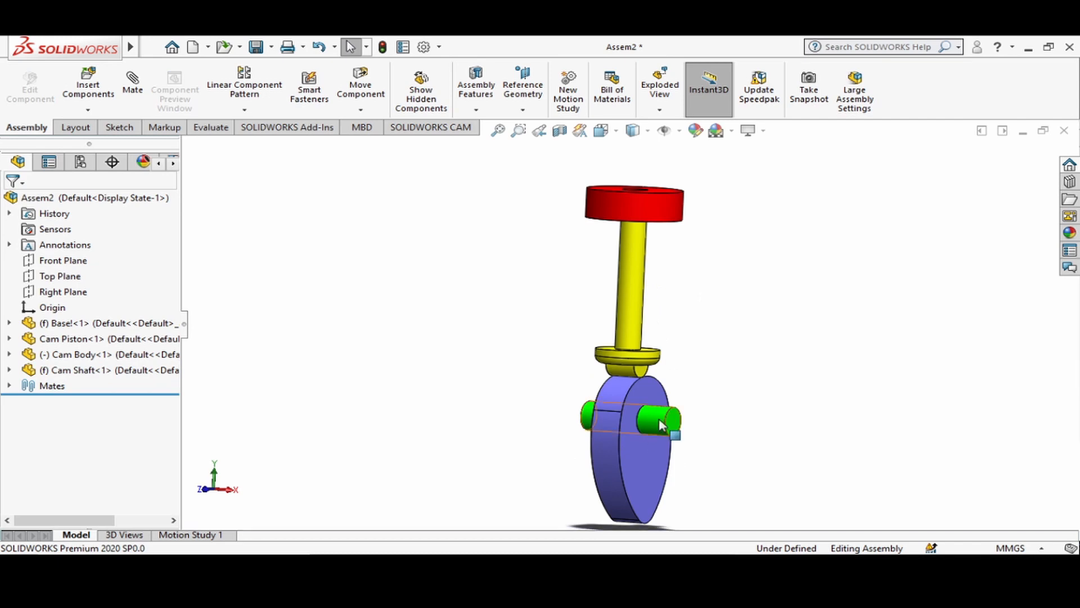
Rotate the cam body about the fixed cam shaft until its pointed lobe faces sideways.
left_click(616, 464)
left_click_drag(616, 463, 617, 413)
left_click_drag(628, 432, 601, 383)
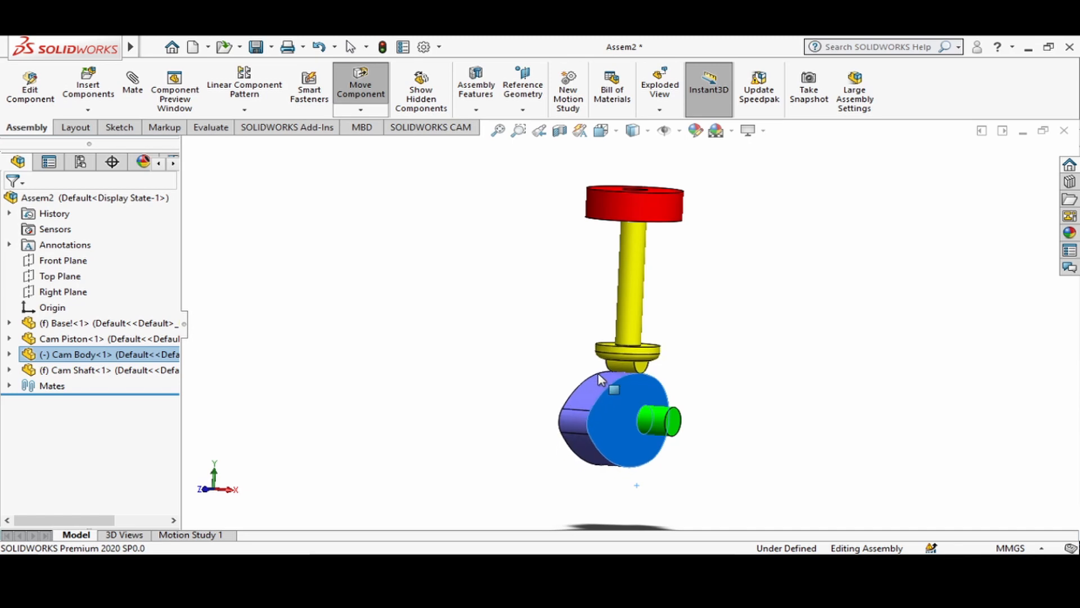
Set the fixed cam shaft back to floating.
key("Escape")
left_click(673, 422)
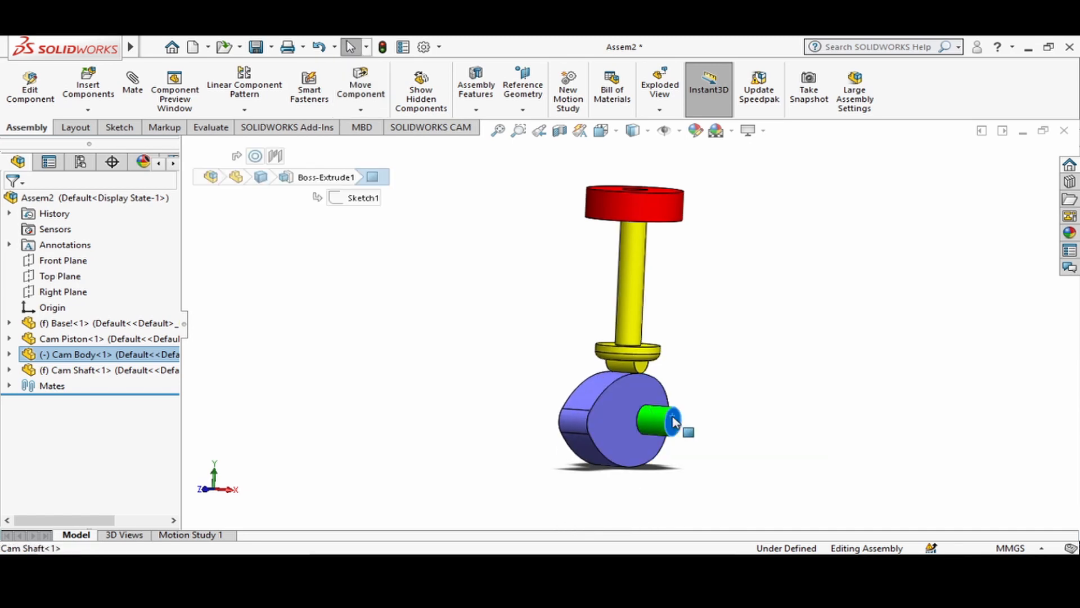
right_click(673, 422)
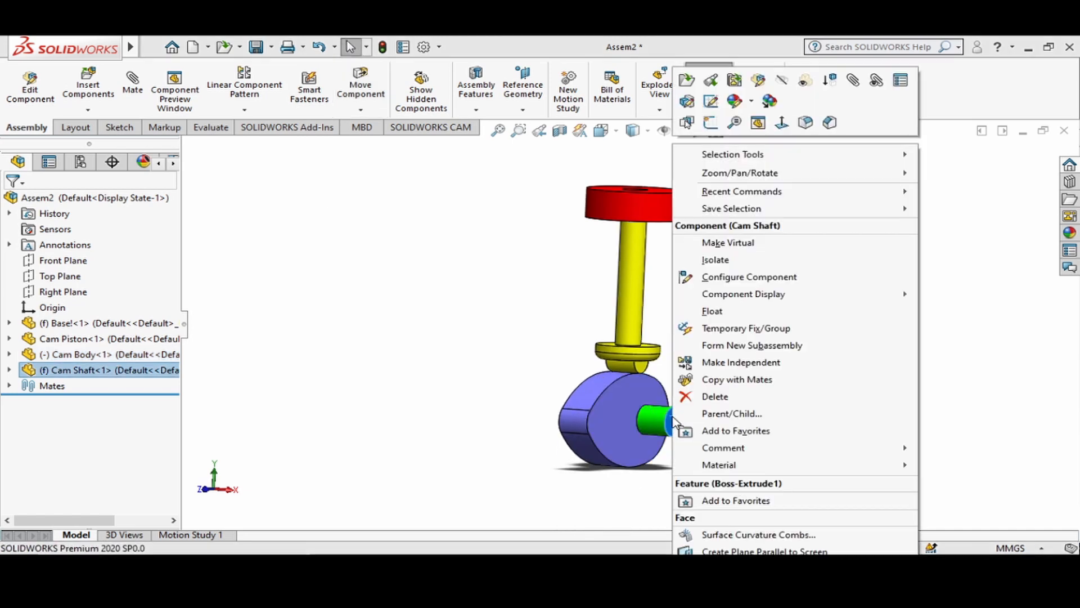
left_click(684, 312)
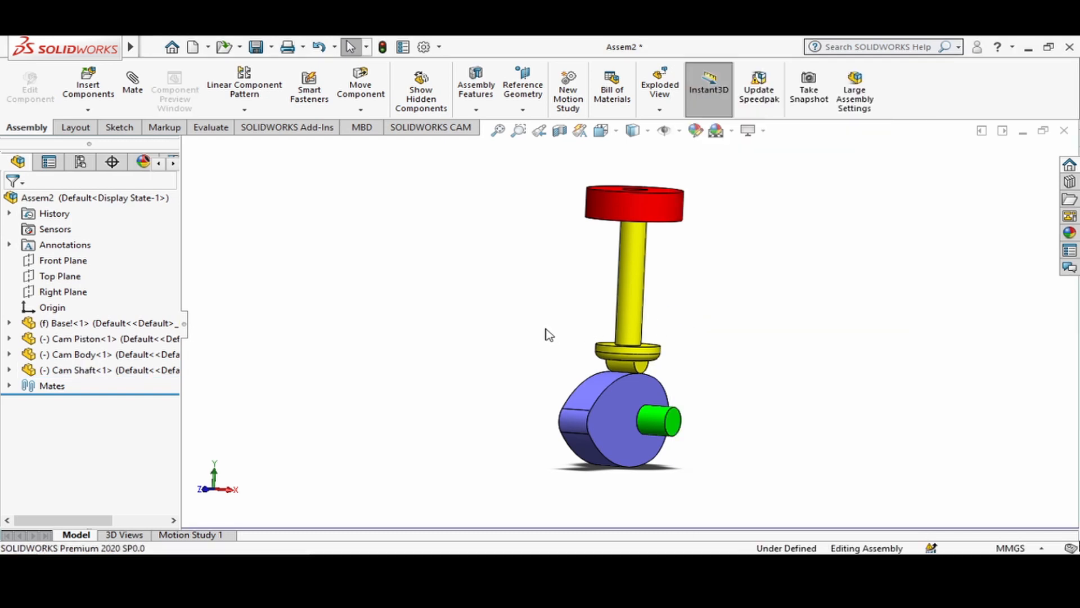
Float the red base and move it slightly down along the piston rod.
left_click(536, 134)
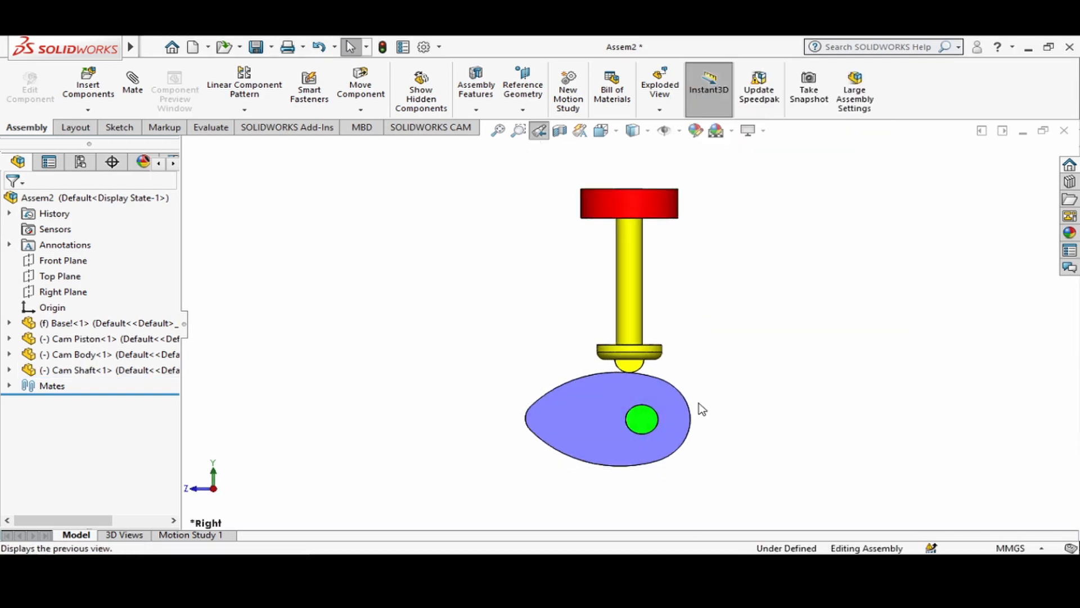
left_click(650, 212)
right_click(648, 208)
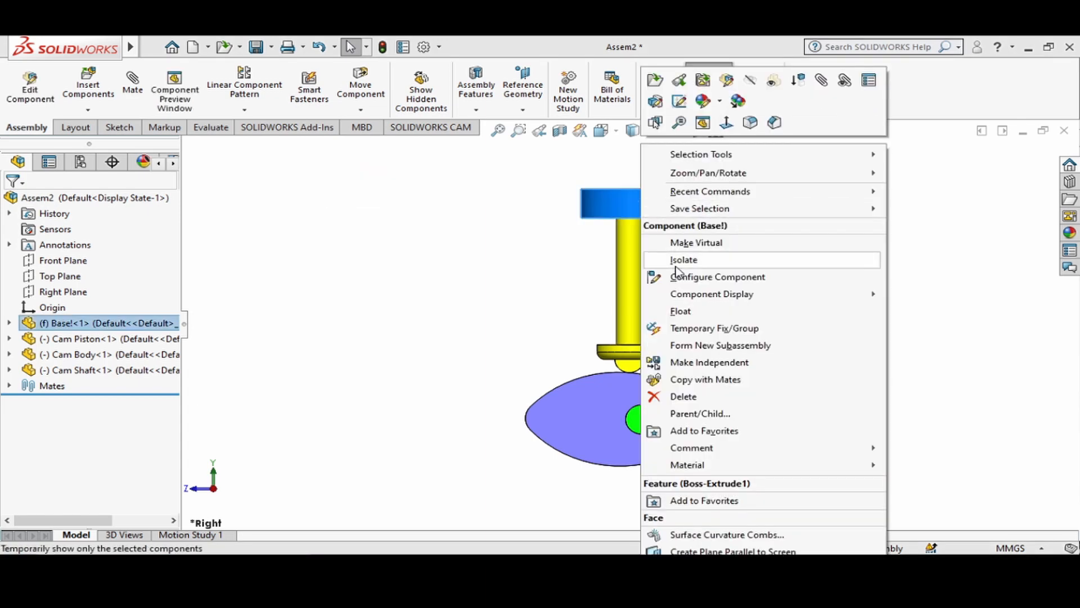
left_click(677, 312)
left_click_drag(653, 211, 656, 246)
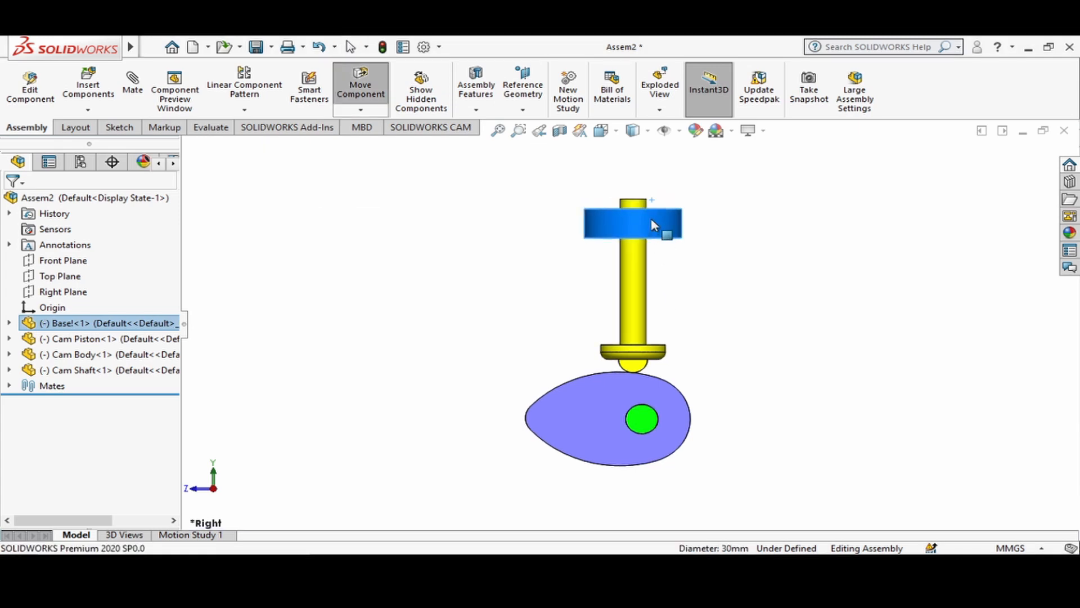
Fix the base at its lowered position and check that it no longer moves.
right_click(653, 219)
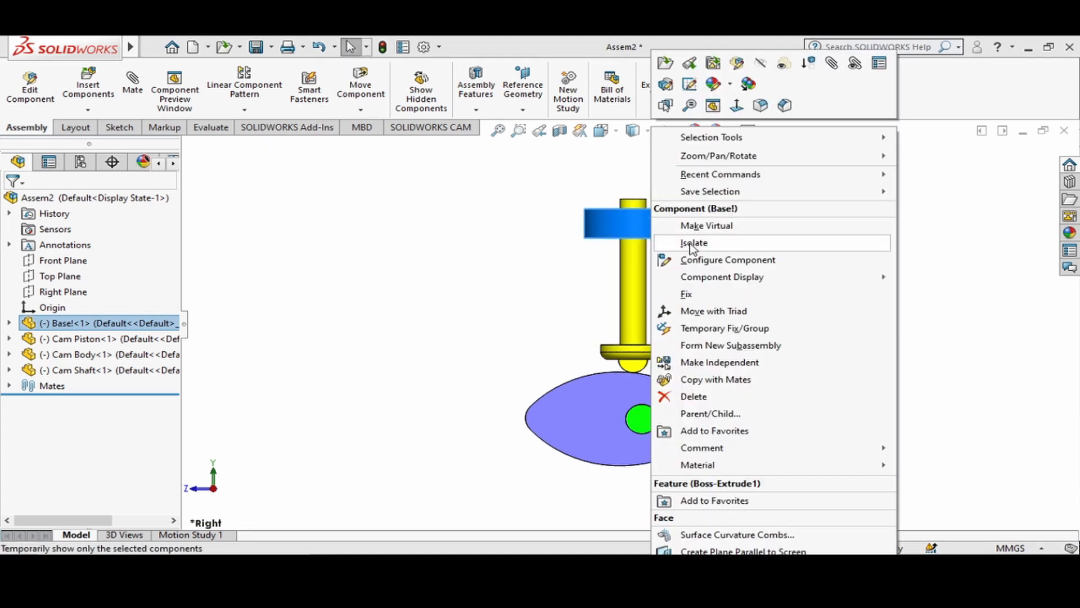
left_click(684, 289)
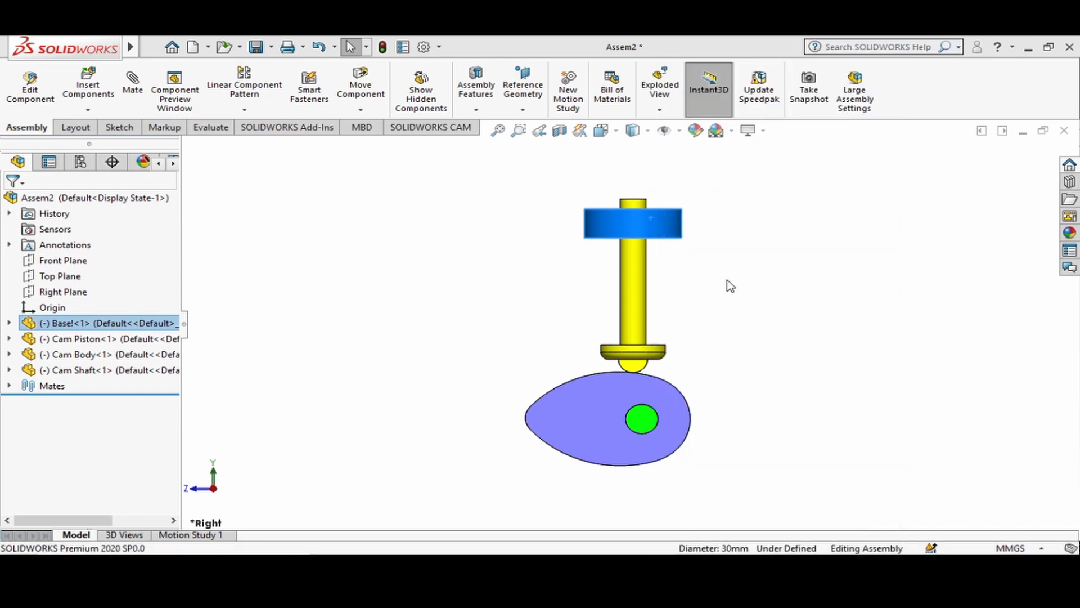
left_click_drag(646, 228, 647, 241)
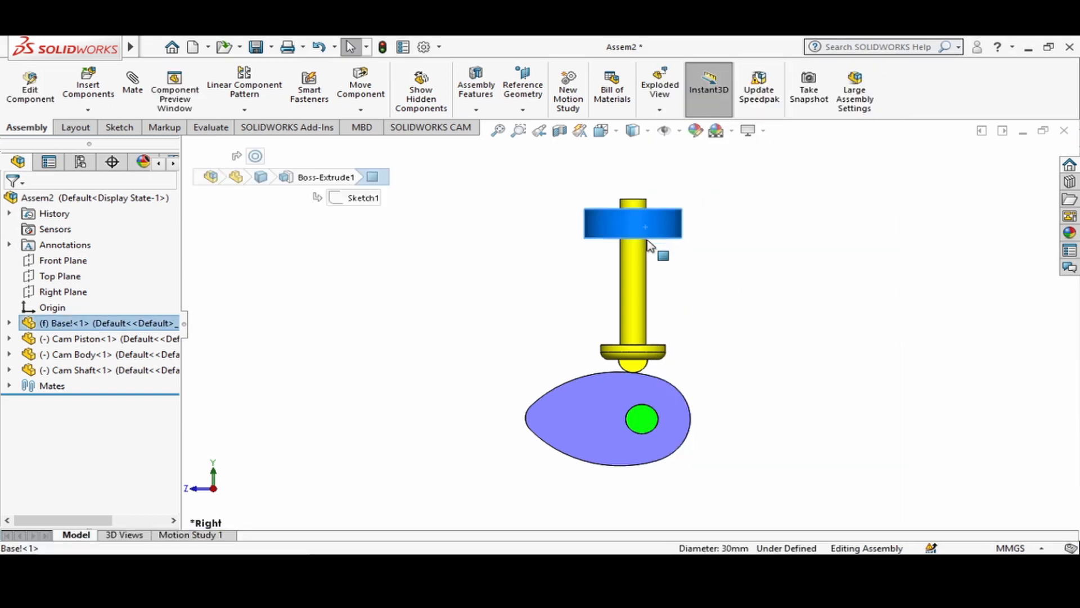
left_click(697, 336)
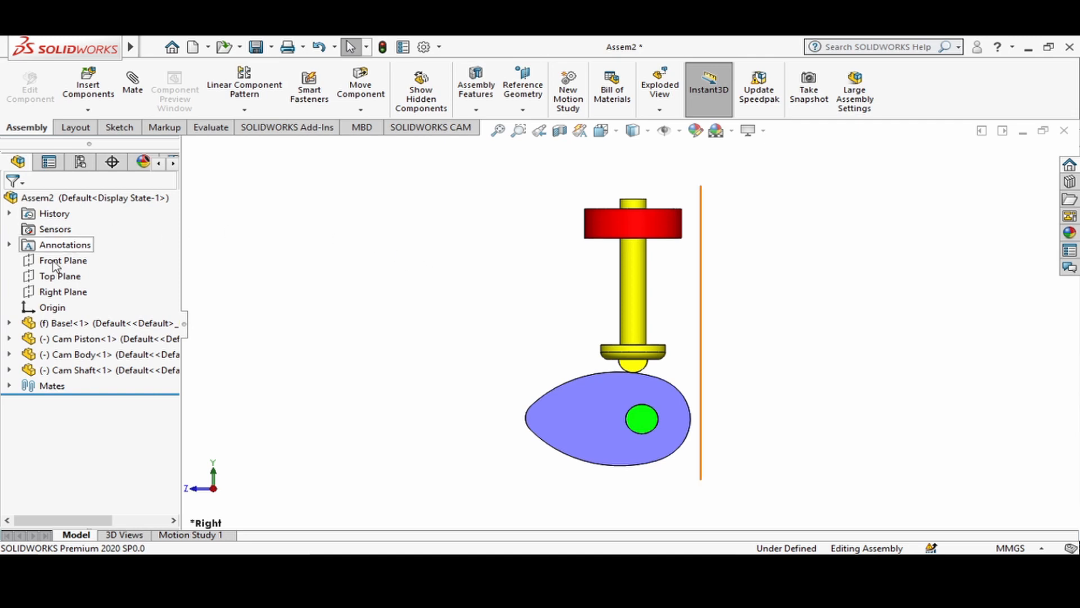
Add a coincident mate between the Cam Piston's Front Plane and the Cam Shaft's Right Plane.
left_click(9, 339)
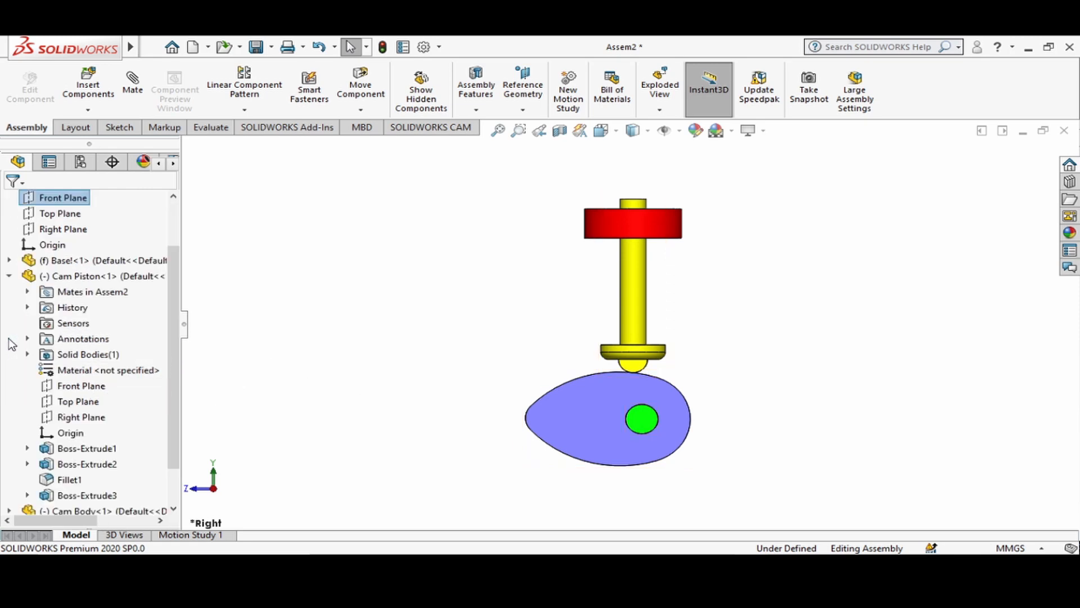
left_click(80, 389)
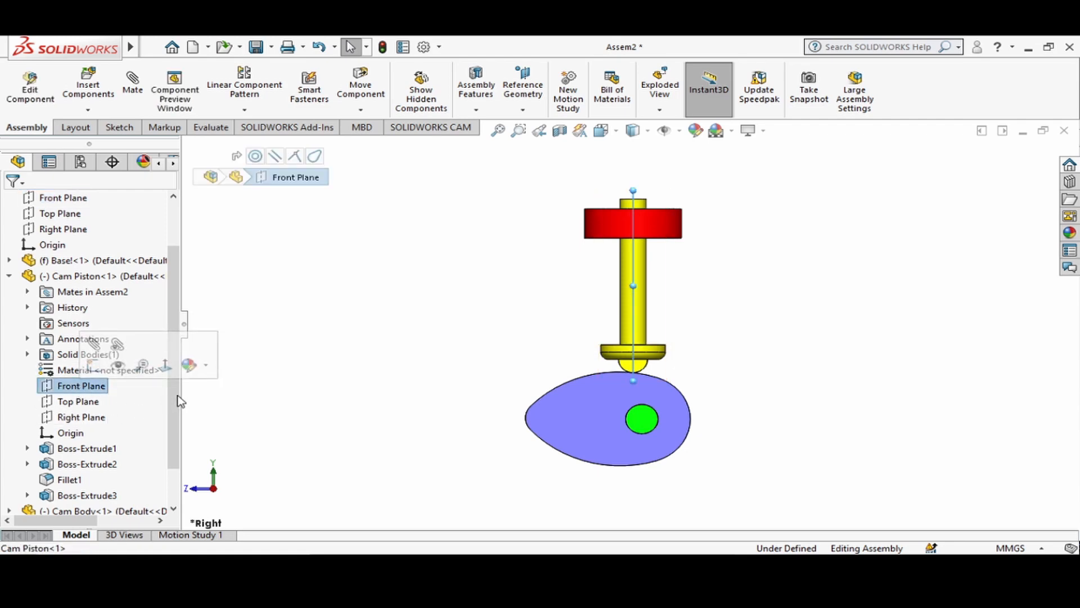
scroll(177, 422, "down", 3)
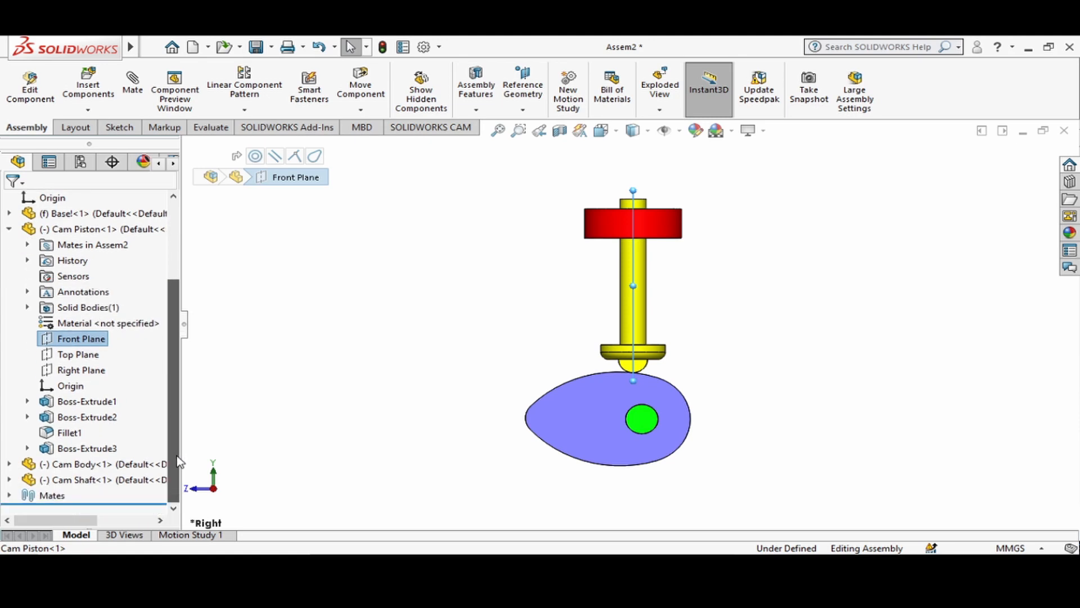
left_click(10, 480)
left_click_drag(176, 410, 173, 454)
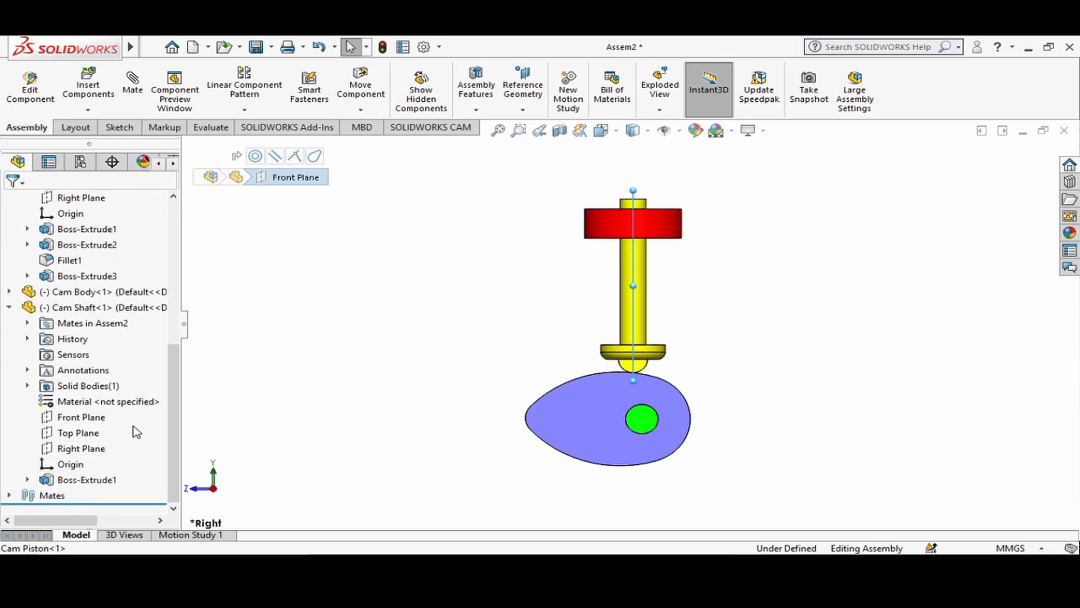
left_click(69, 450)
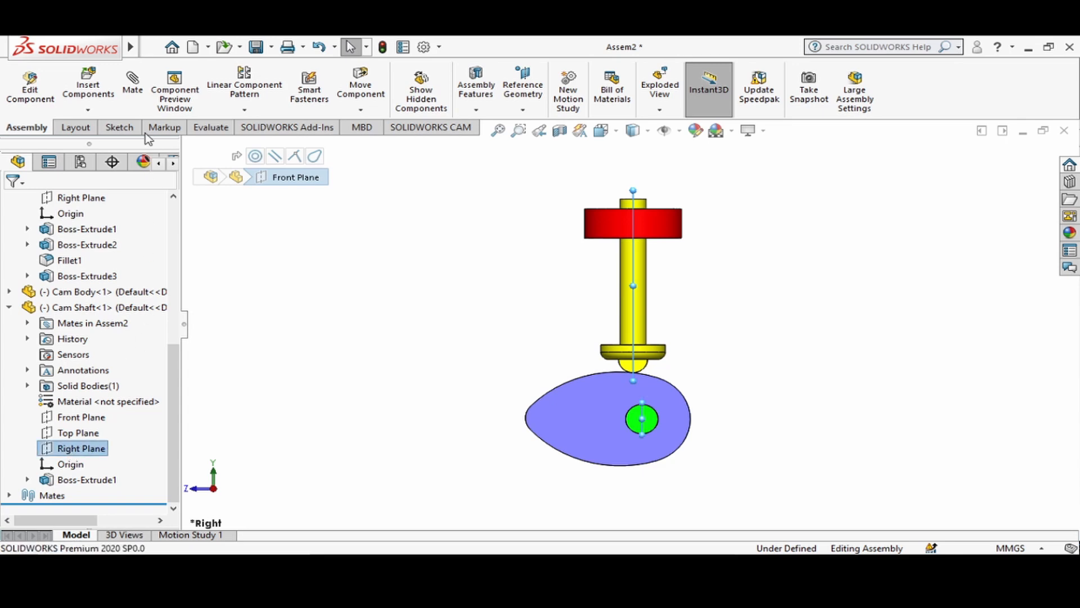
left_click(131, 82)
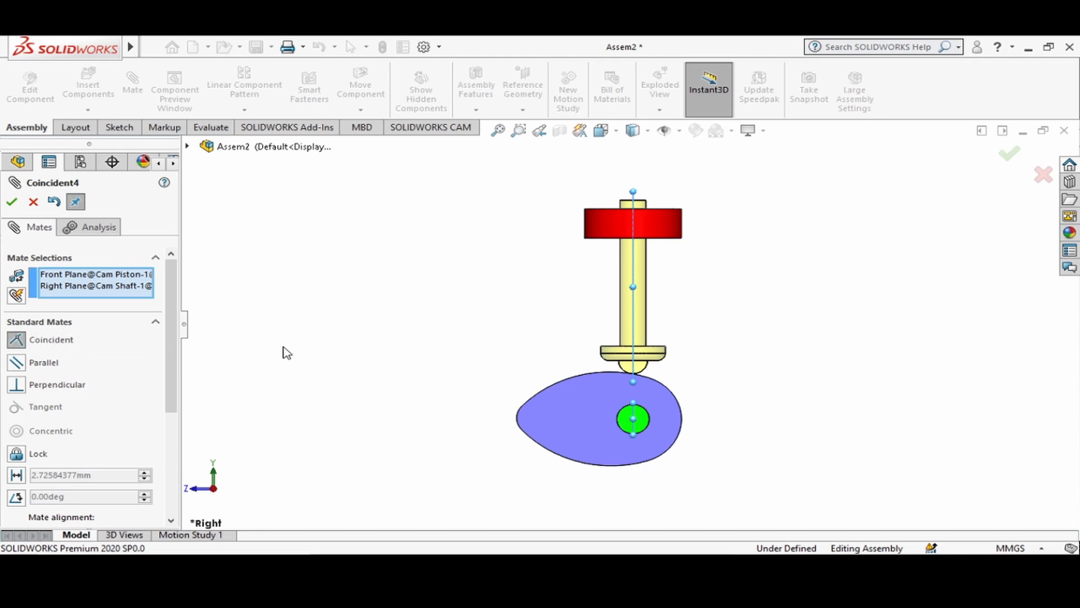
left_click(12, 202)
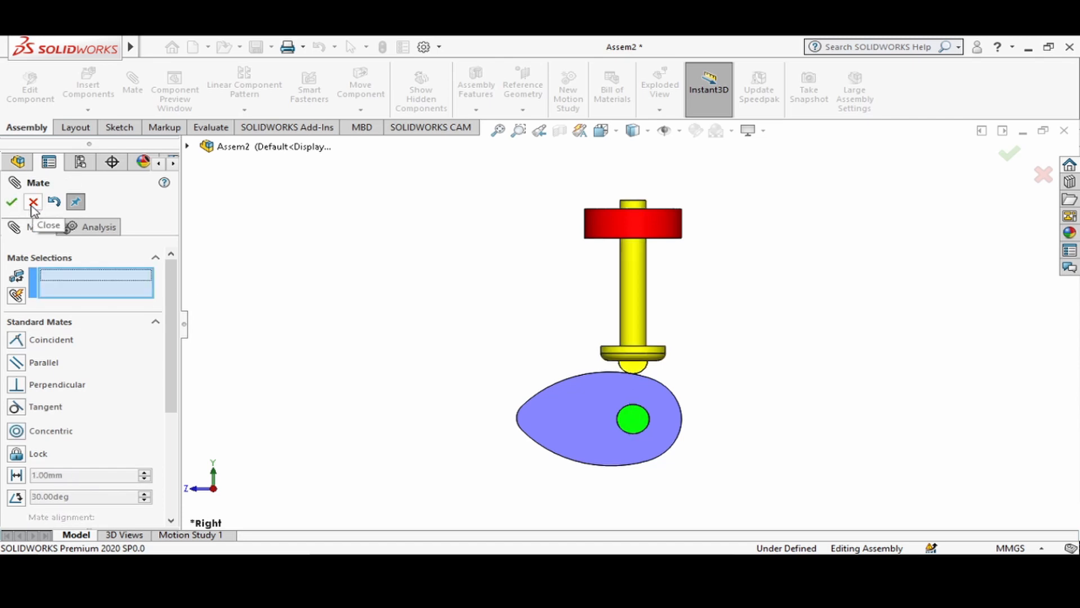
key("Escape")
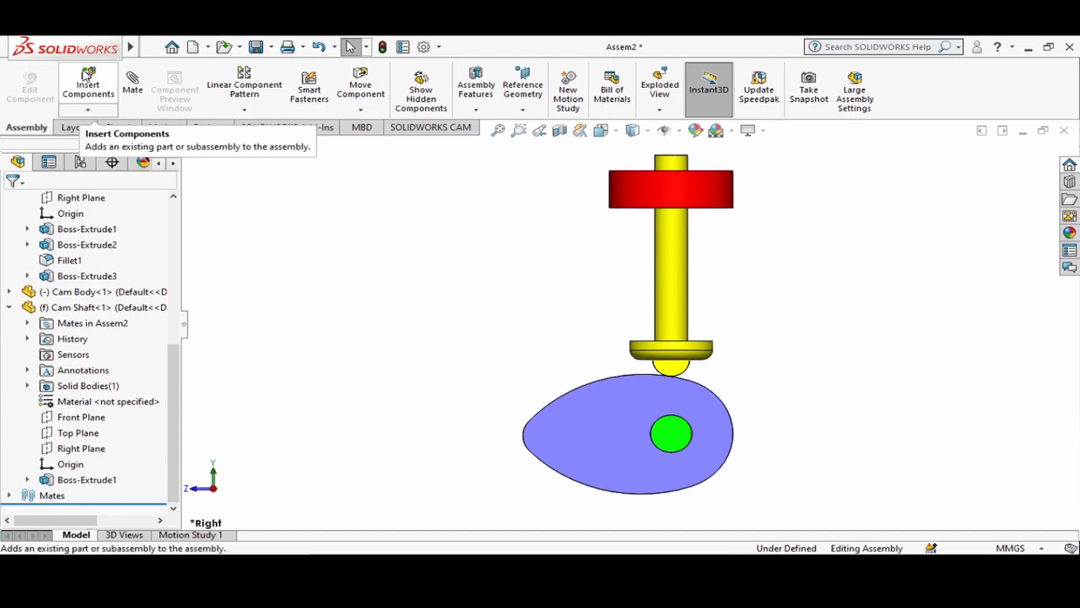
Insert the Cam Spring part into the assembly and place it beside the piston rod.
left_click(87, 81)
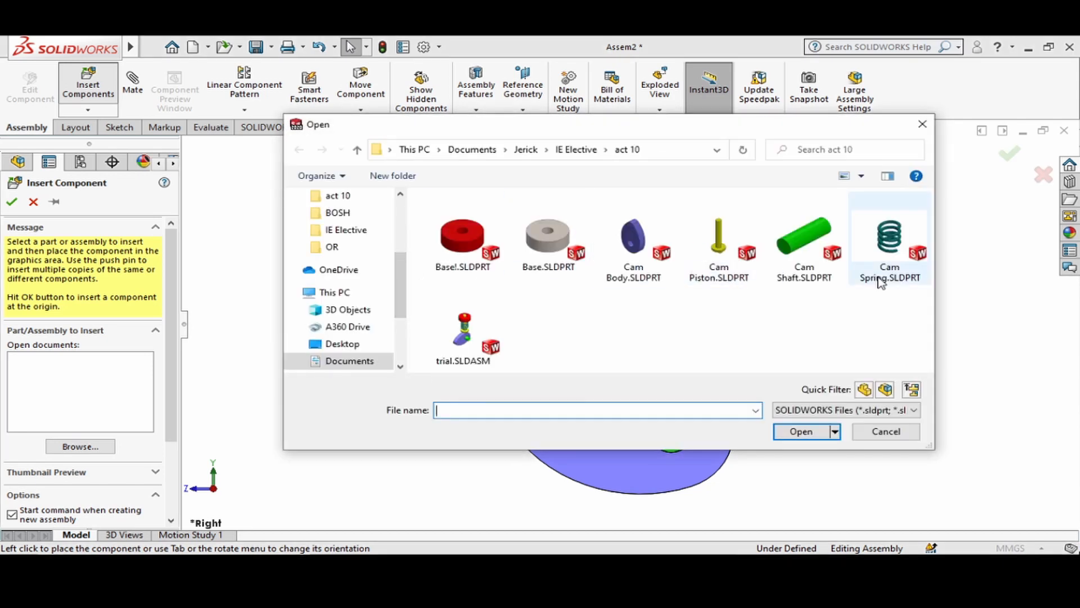
left_click(884, 243)
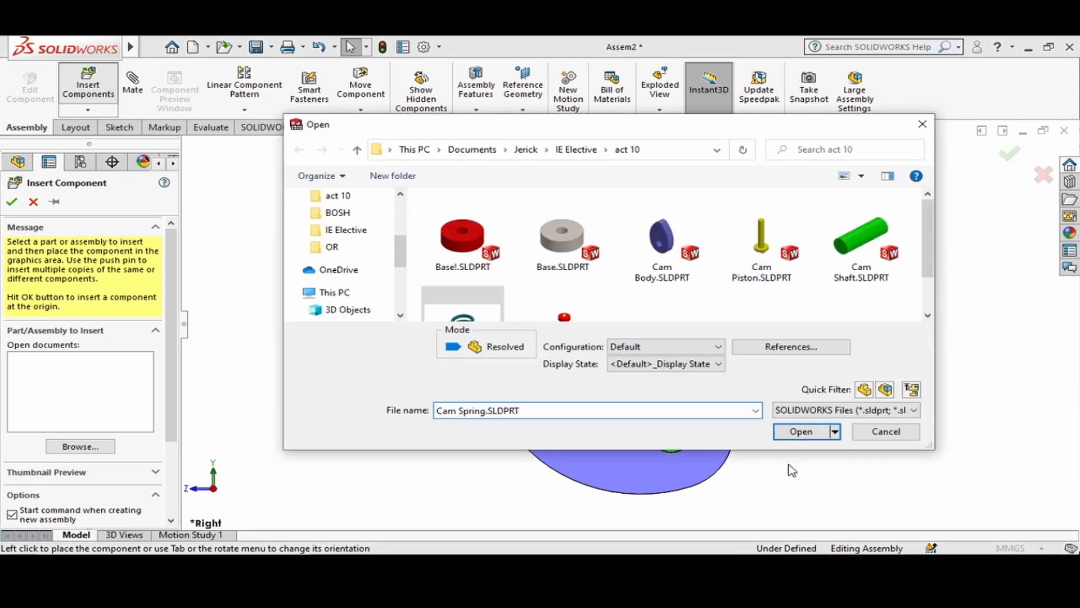
left_click(800, 431)
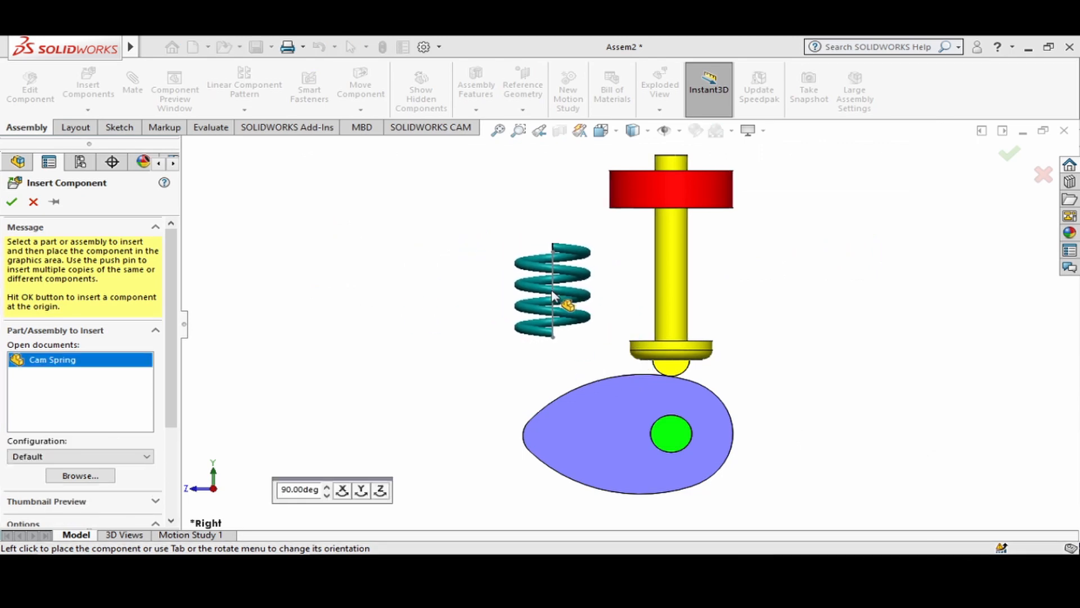
left_click(547, 297)
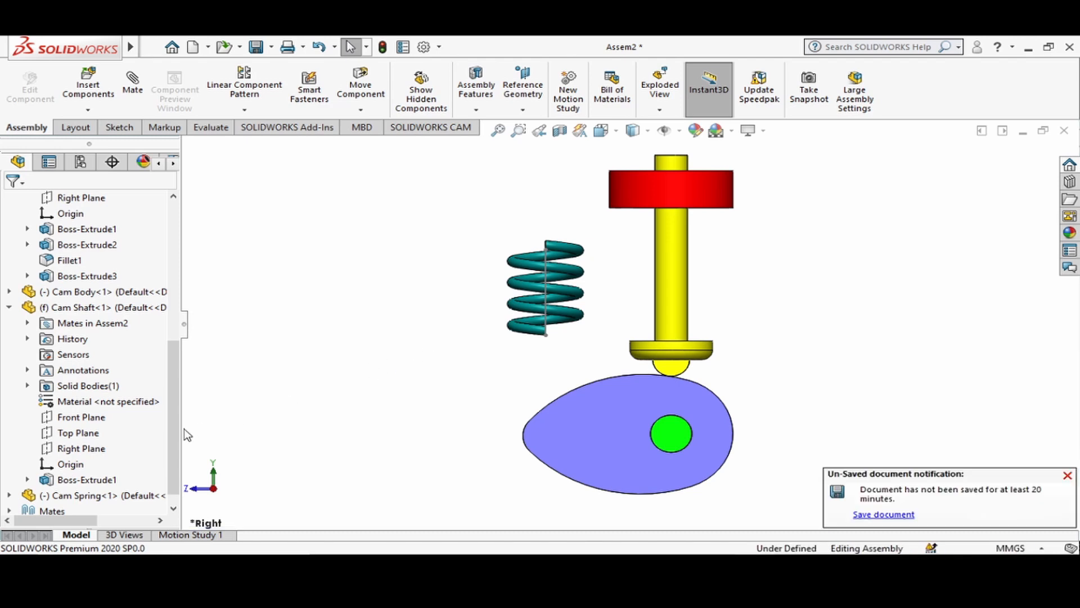
Add a concentric mate between the spring's Sketch1 axis line and the cylindrical face of the Cam Piston's rod.
scroll(178, 427, "down", 1)
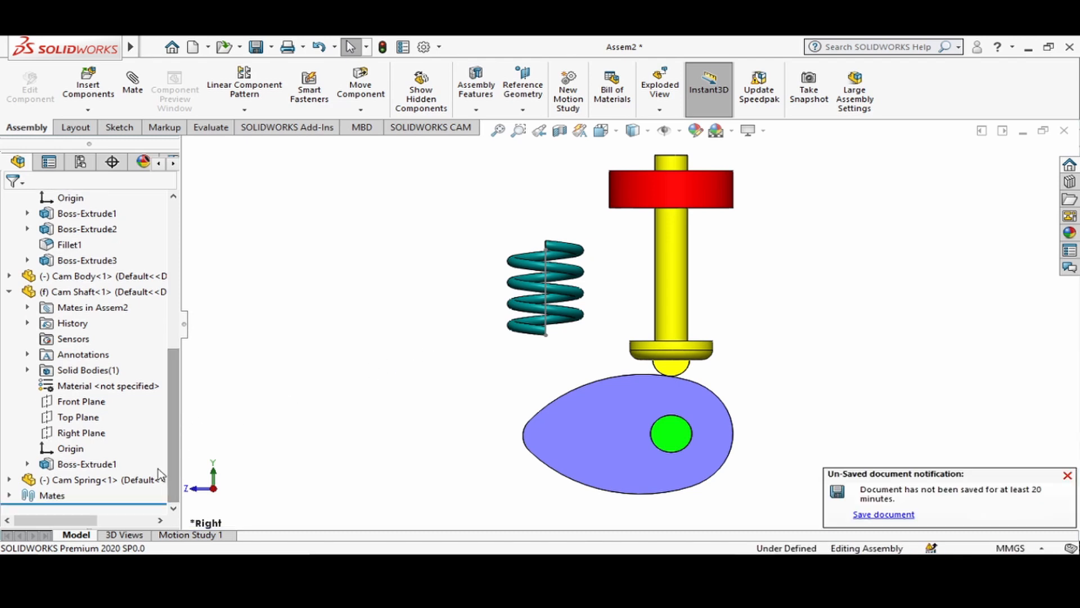
left_click(9, 479)
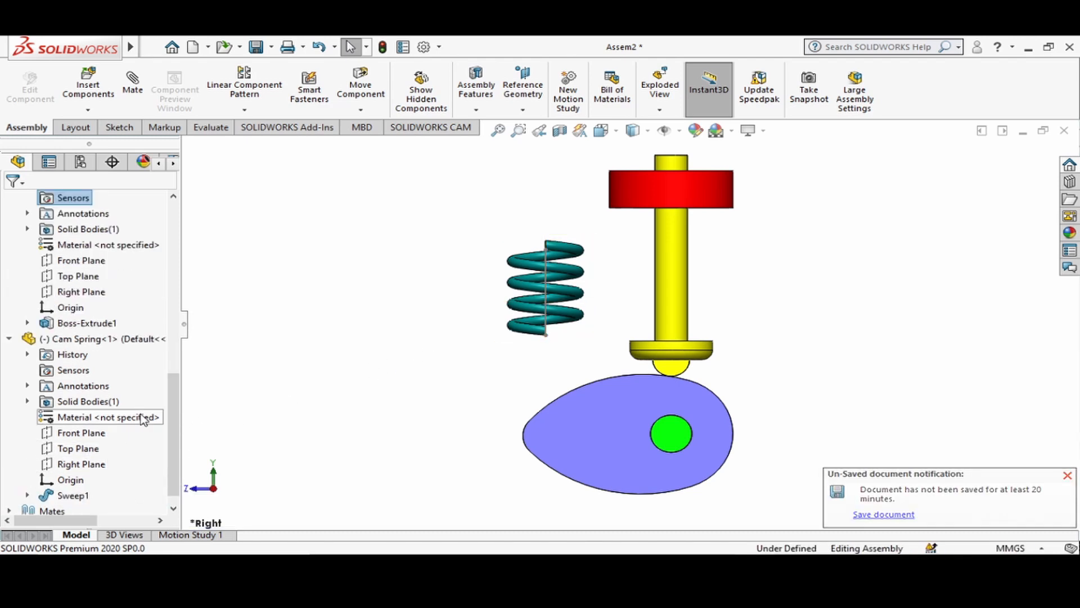
scroll(174, 406, "down", 1)
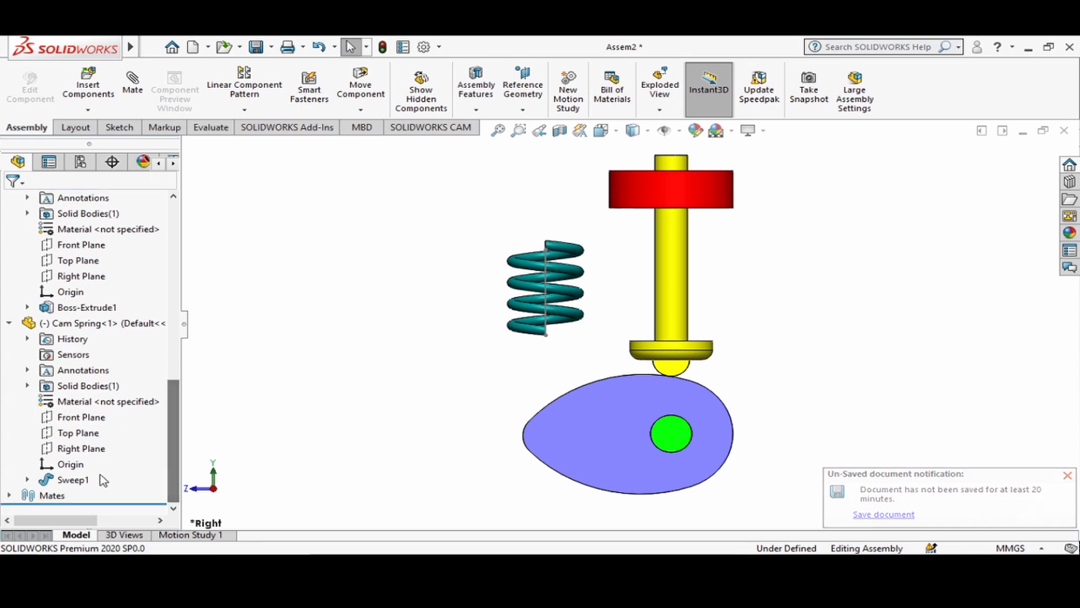
left_click(27, 479)
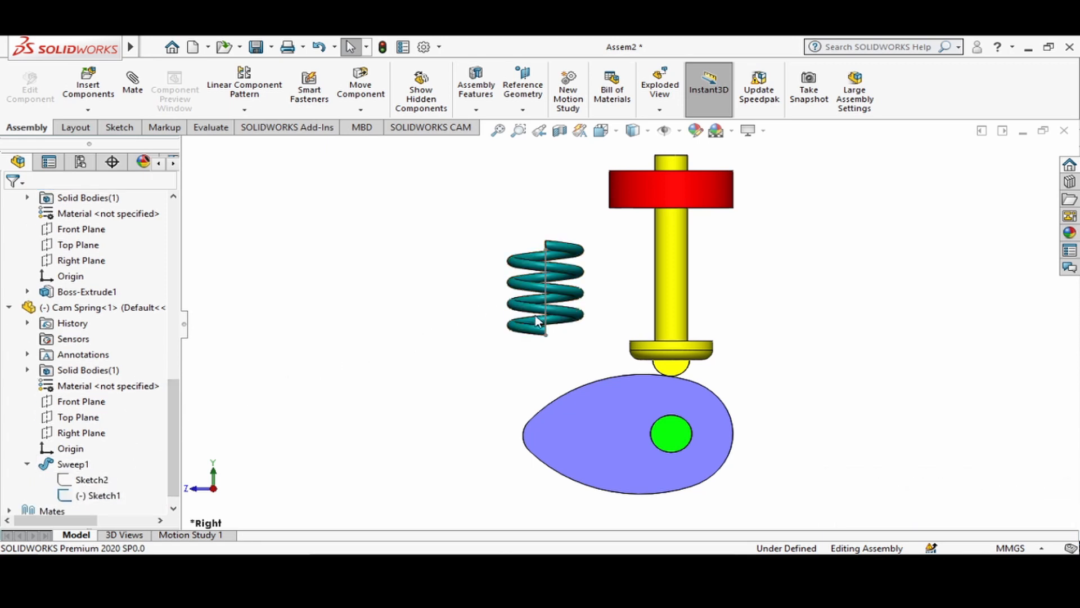
scroll(557, 290, "down", 5)
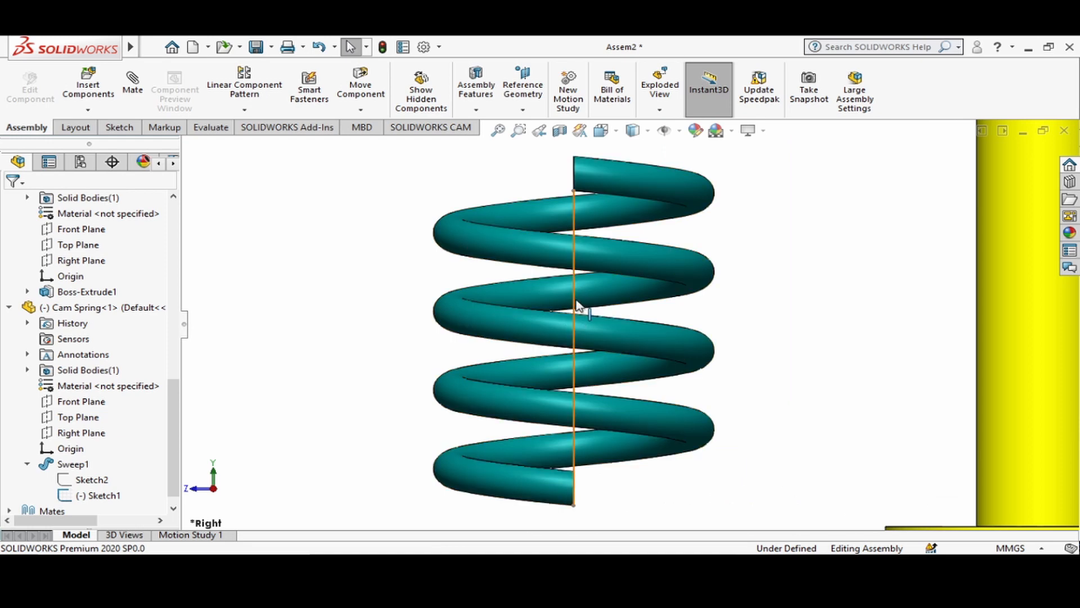
left_click(575, 305)
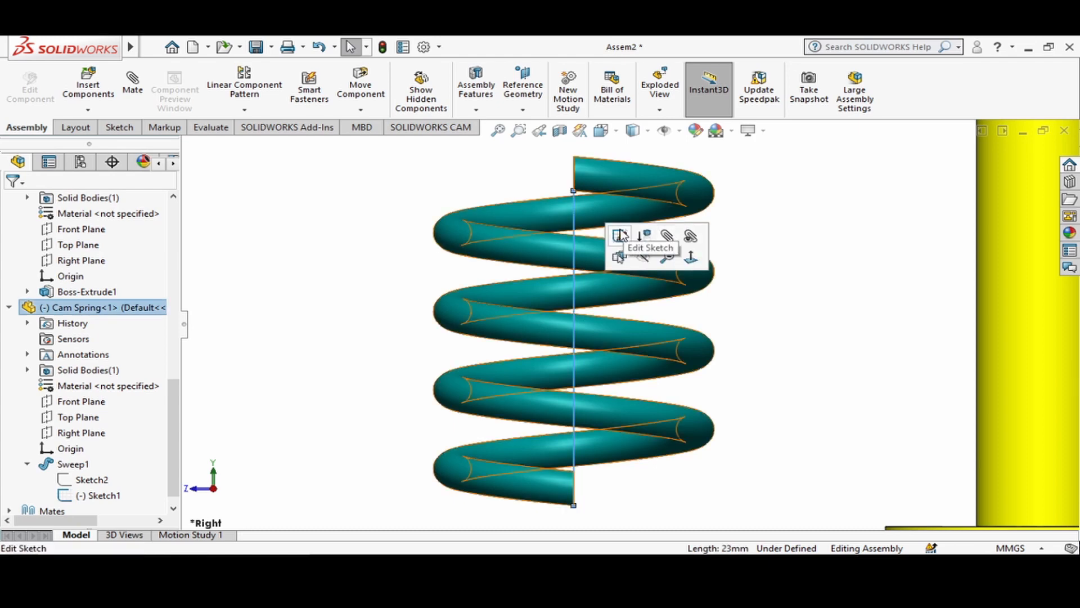
left_click(668, 231)
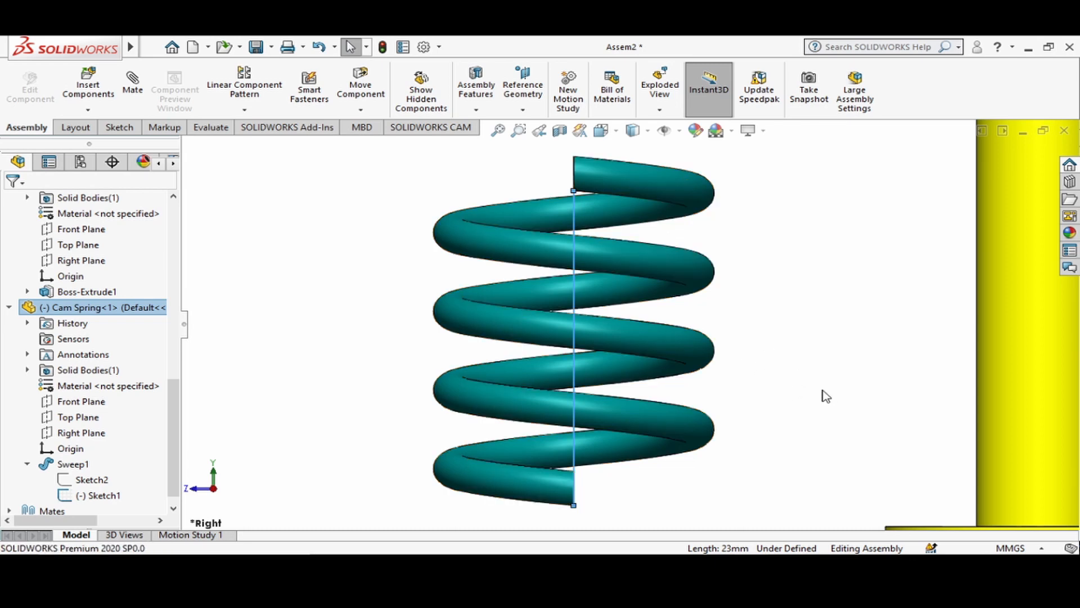
scroll(812, 387, "up", 2)
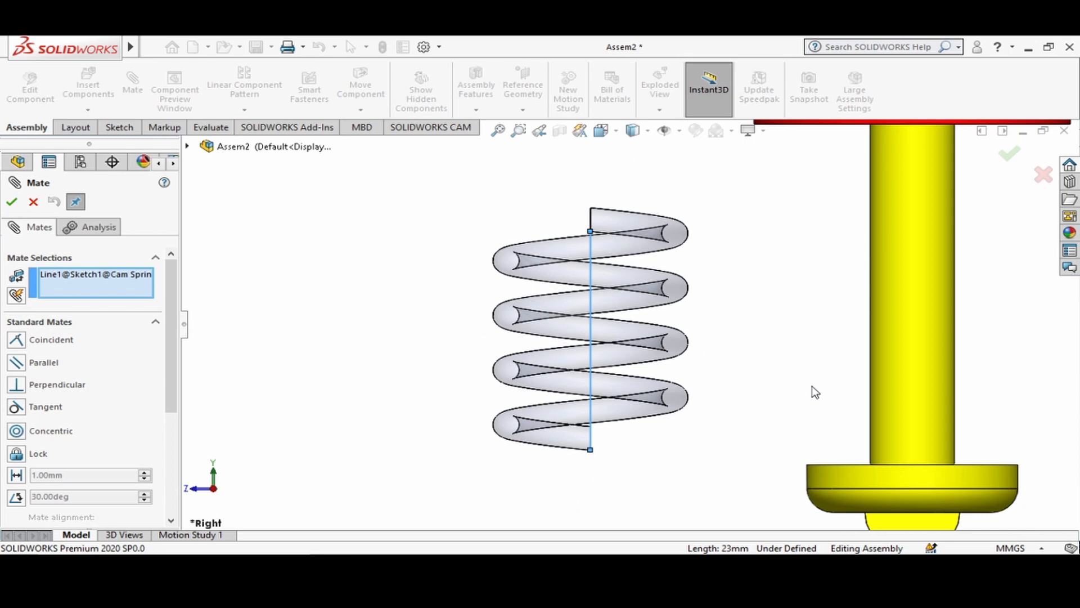
scroll(811, 386, "up", 2)
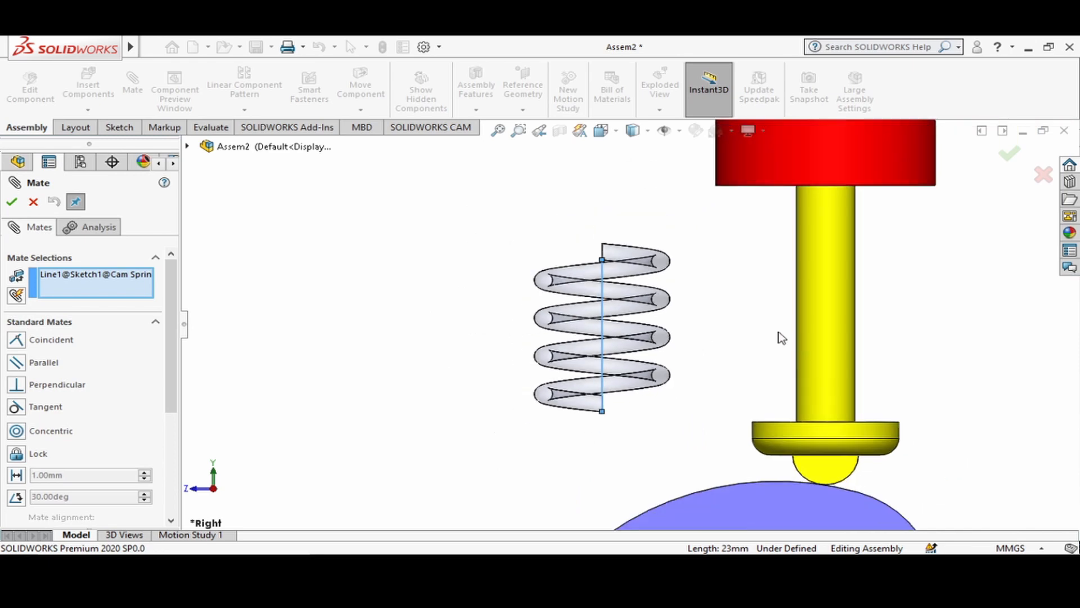
left_click(833, 334)
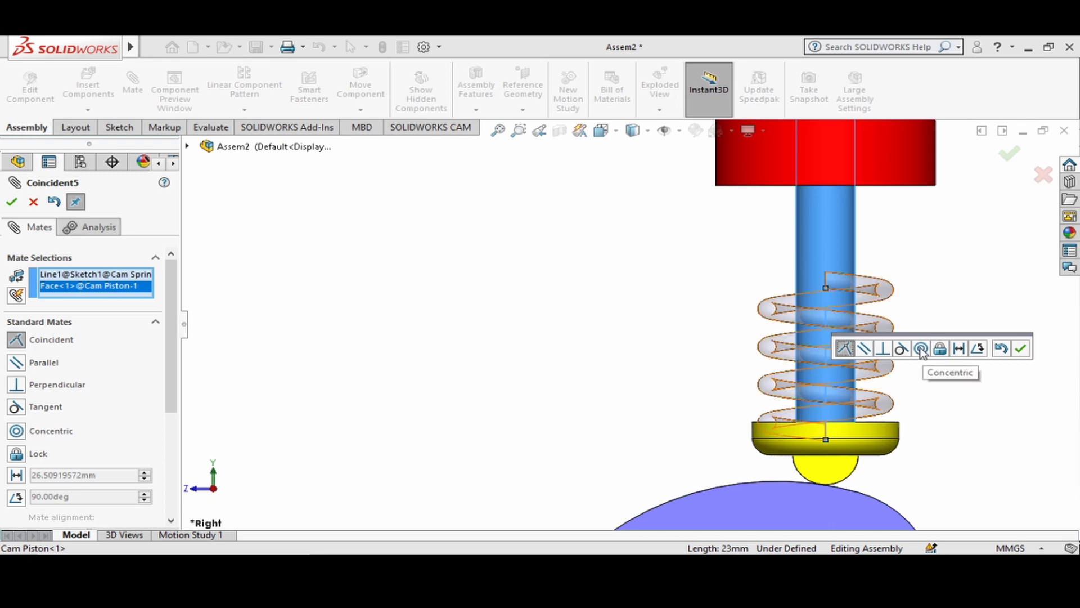
left_click(921, 349)
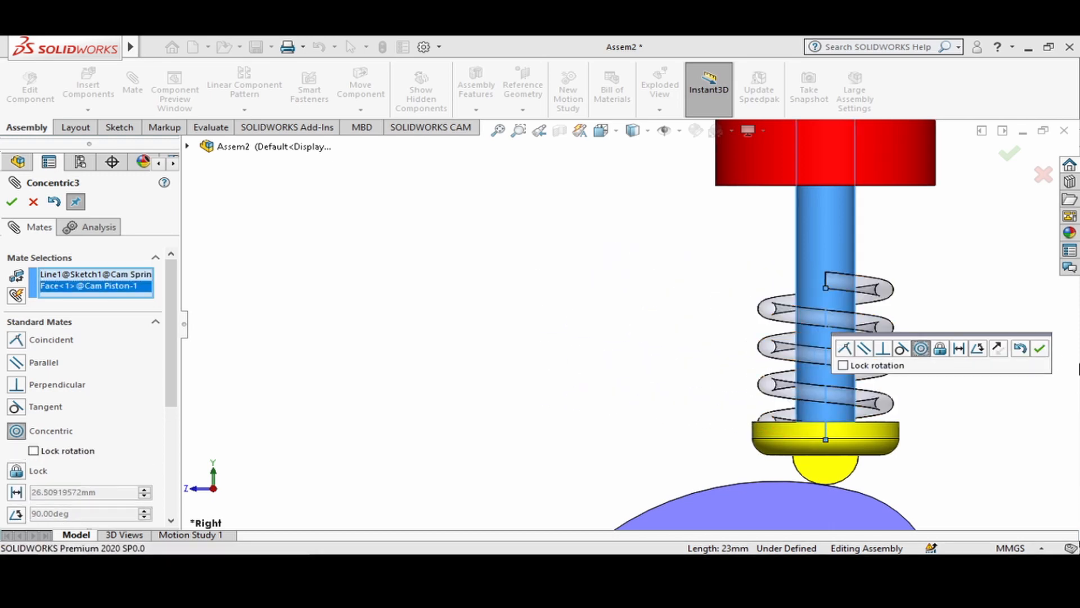
left_click(1041, 348)
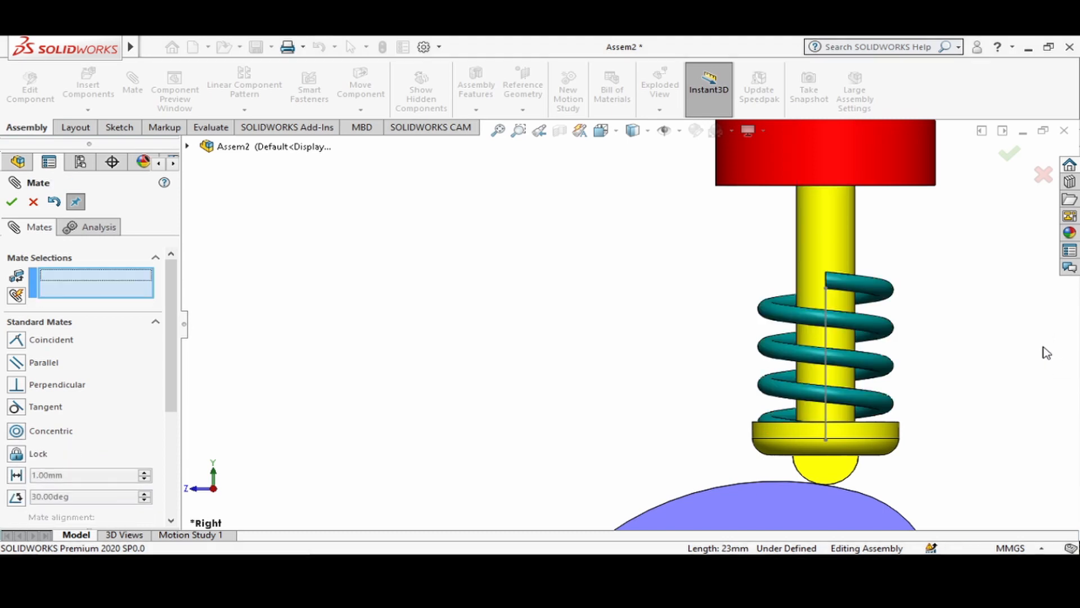
left_click(32, 203)
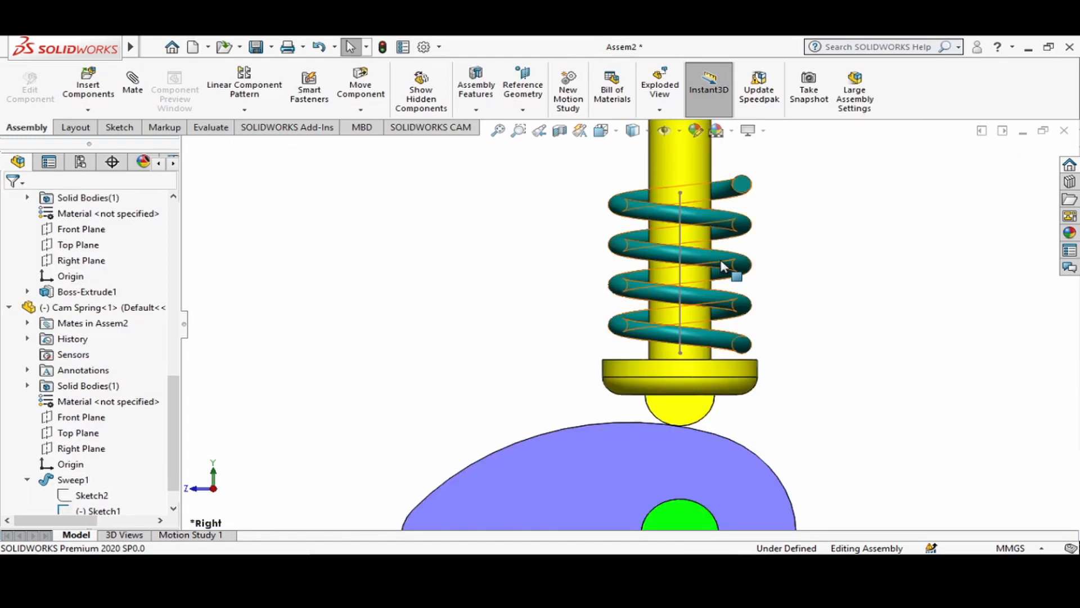
Open the Cam Spring part on its own and delete the length dimension of the axis line in Sketch1.
left_click(724, 263)
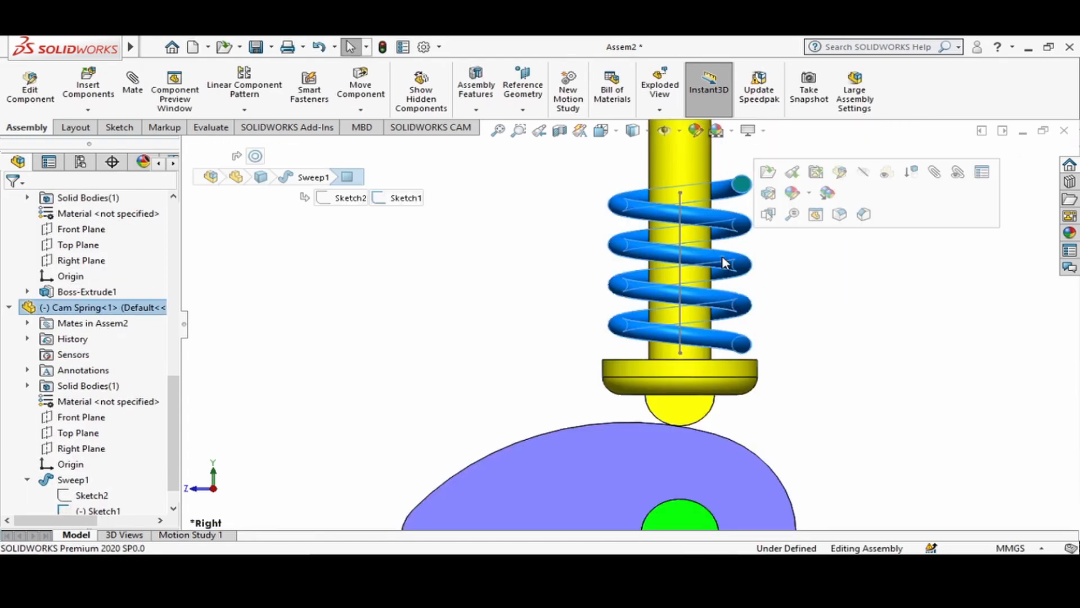
left_click(768, 172)
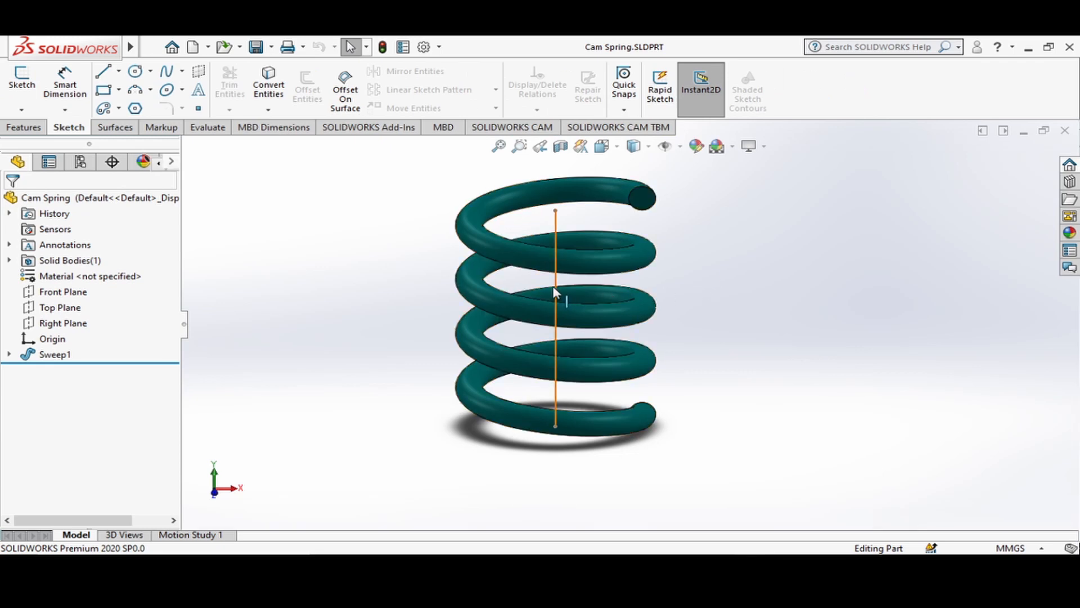
left_click(9, 354)
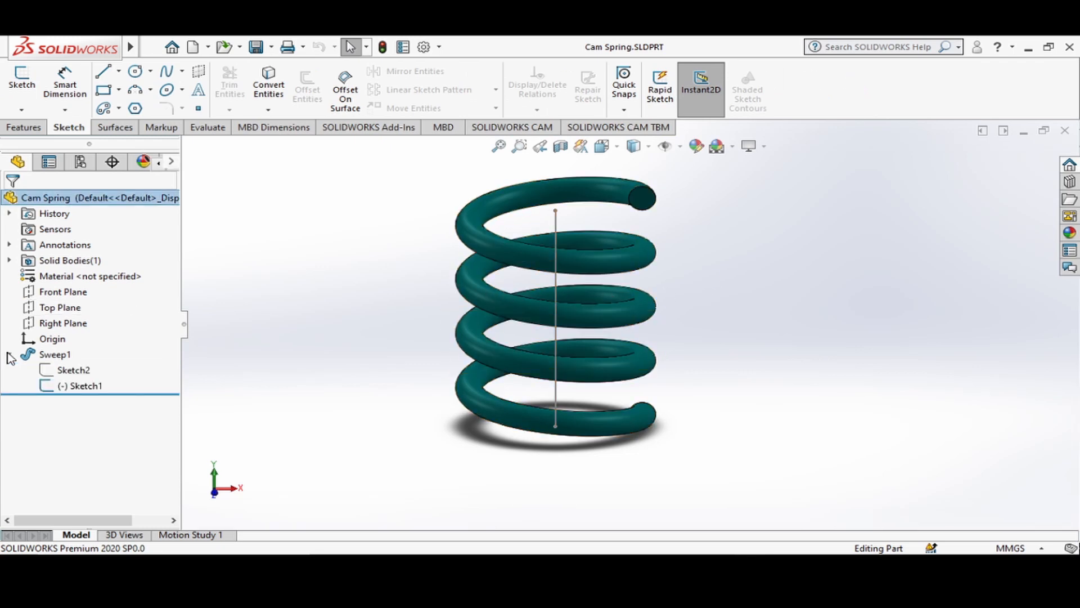
left_click(48, 387)
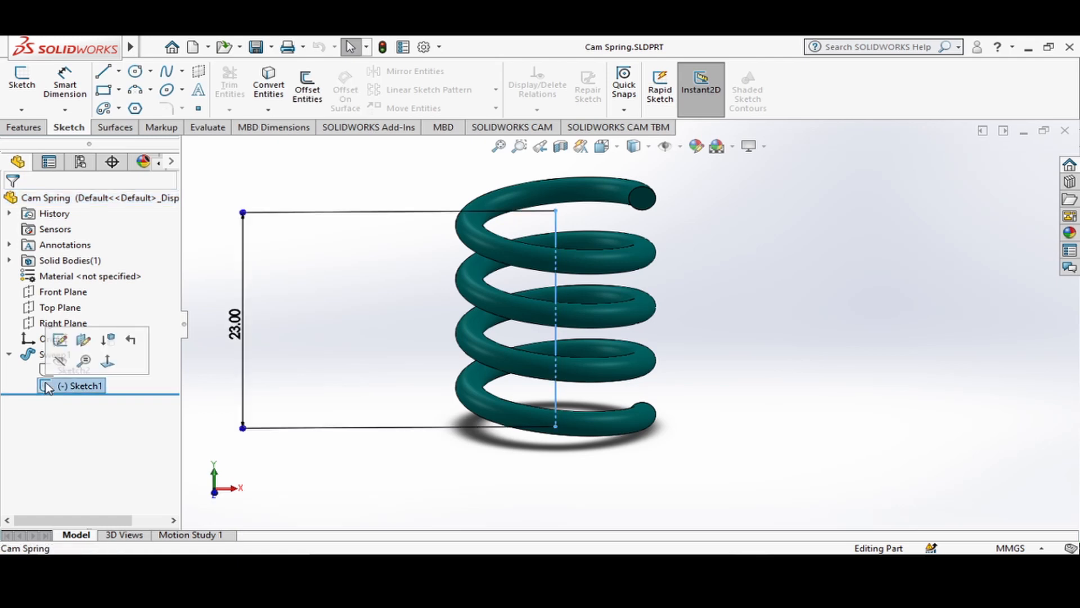
left_click(59, 340)
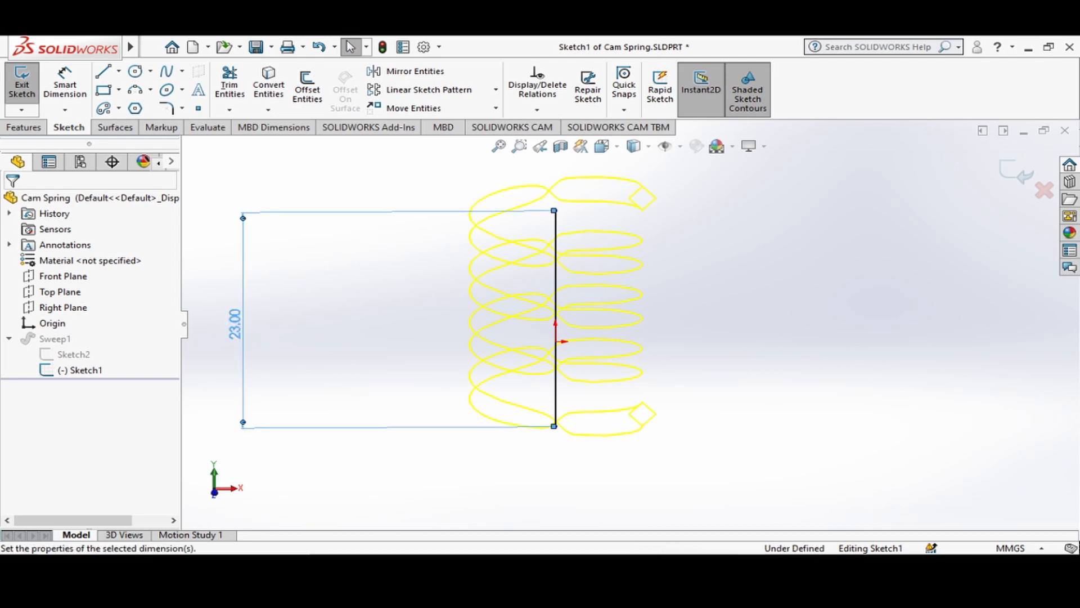
key("Delete")
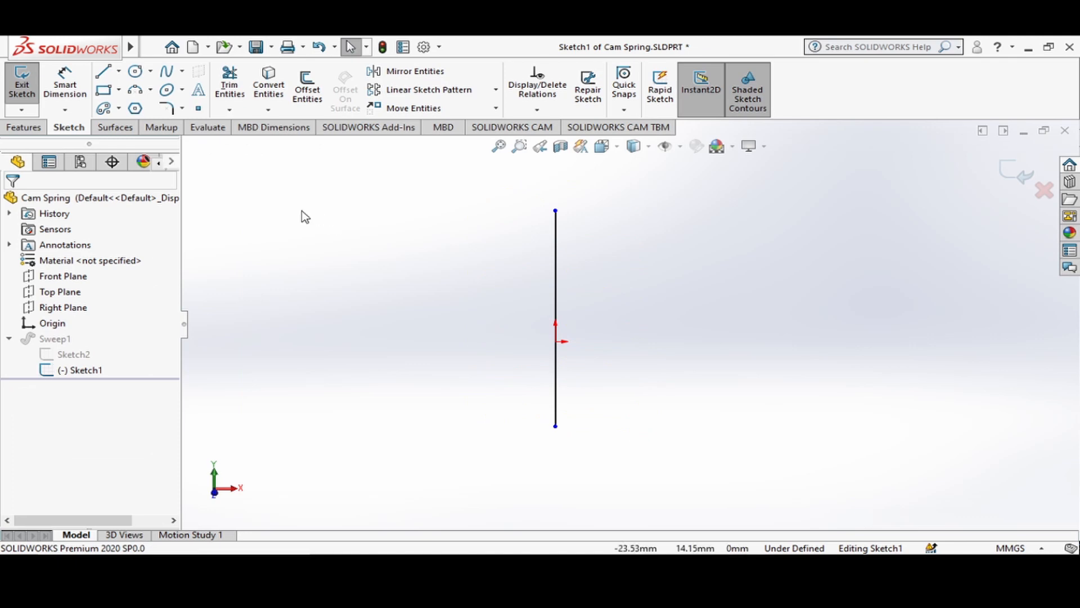
left_click(1012, 170)
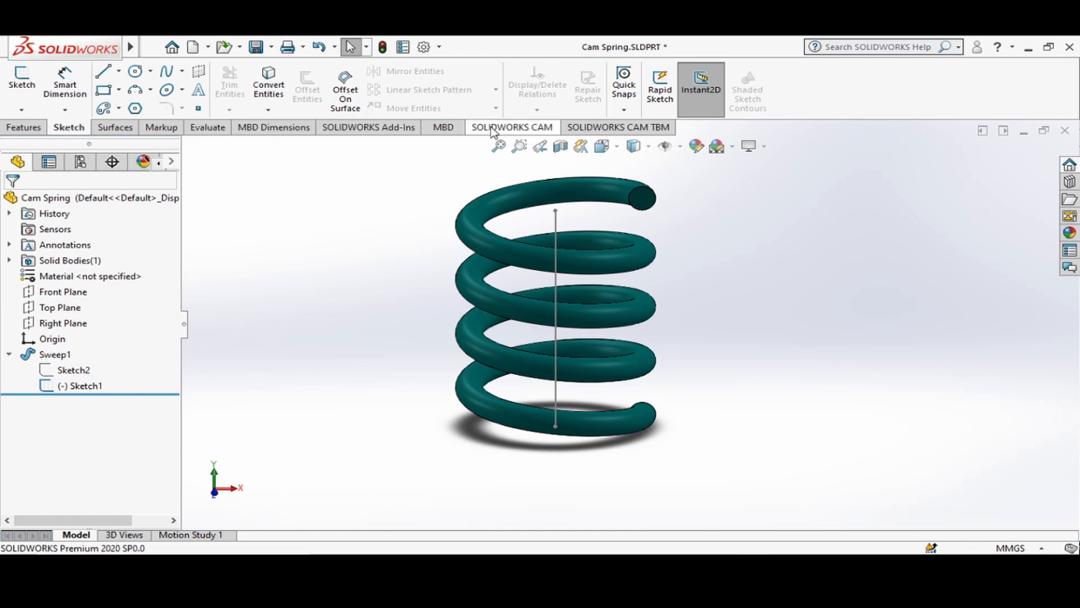
Close the Cam Spring part with its changes saved and rebuild the assembly.
left_click(1065, 132)
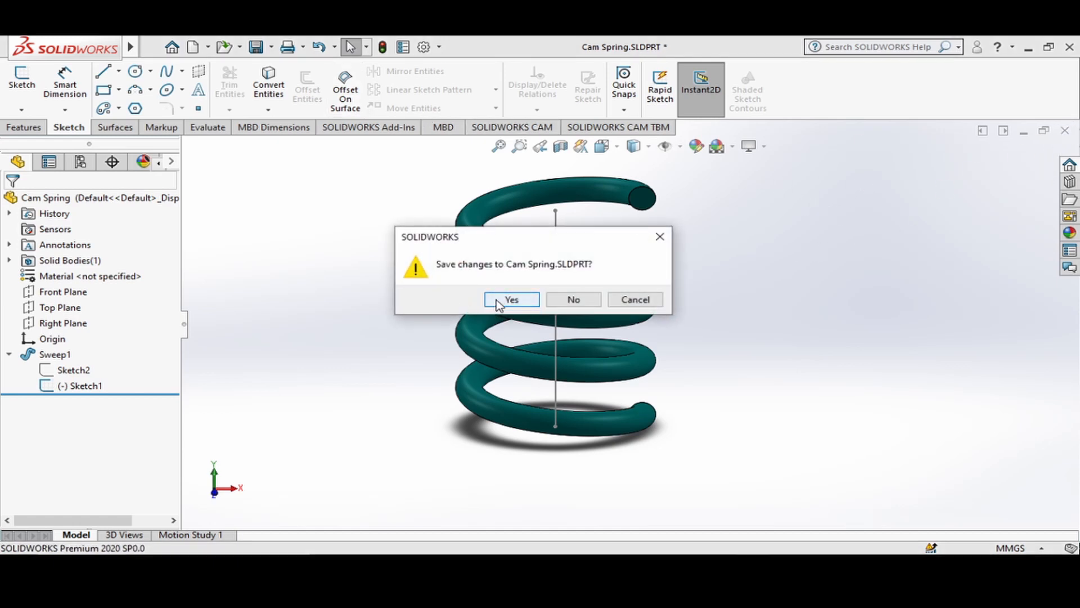
left_click(497, 300)
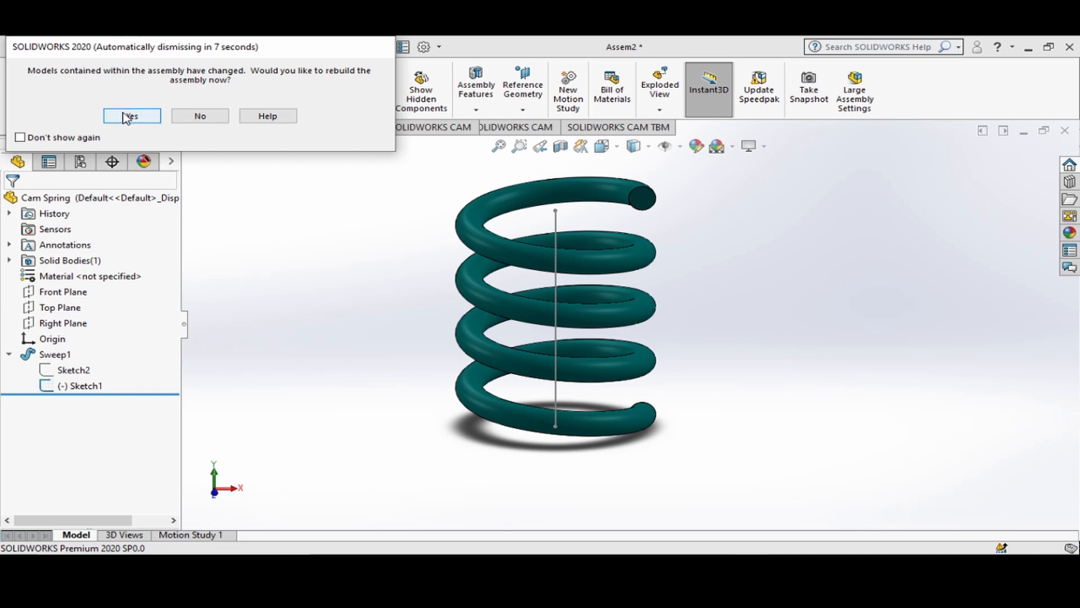
left_click(128, 116)
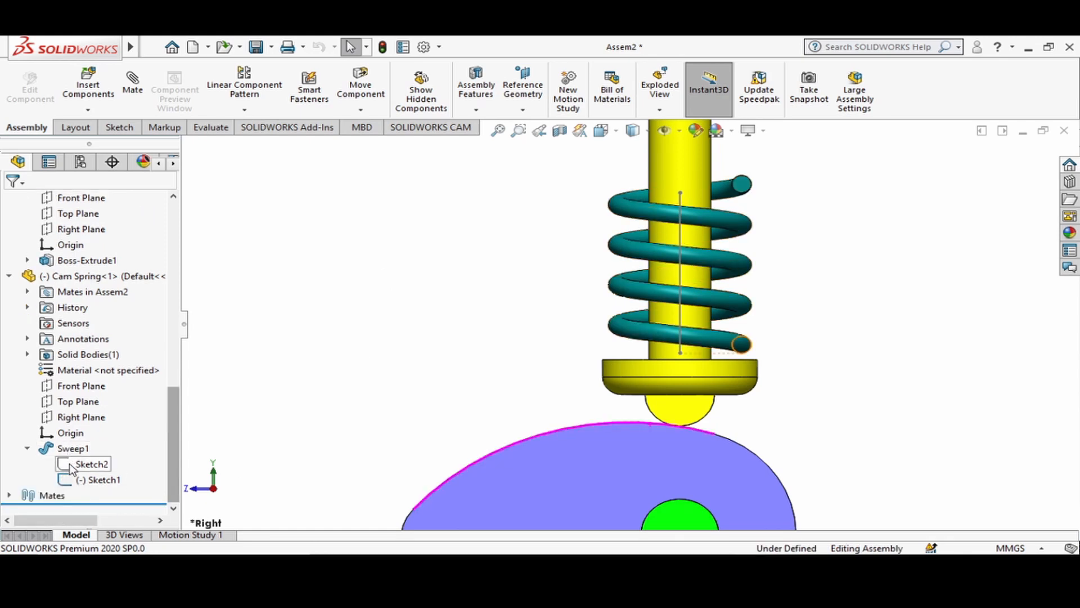
Edit the Cam Spring's Sketch2 within the assembly, saving the assembly as Assembly - vlog.
left_click(90, 464)
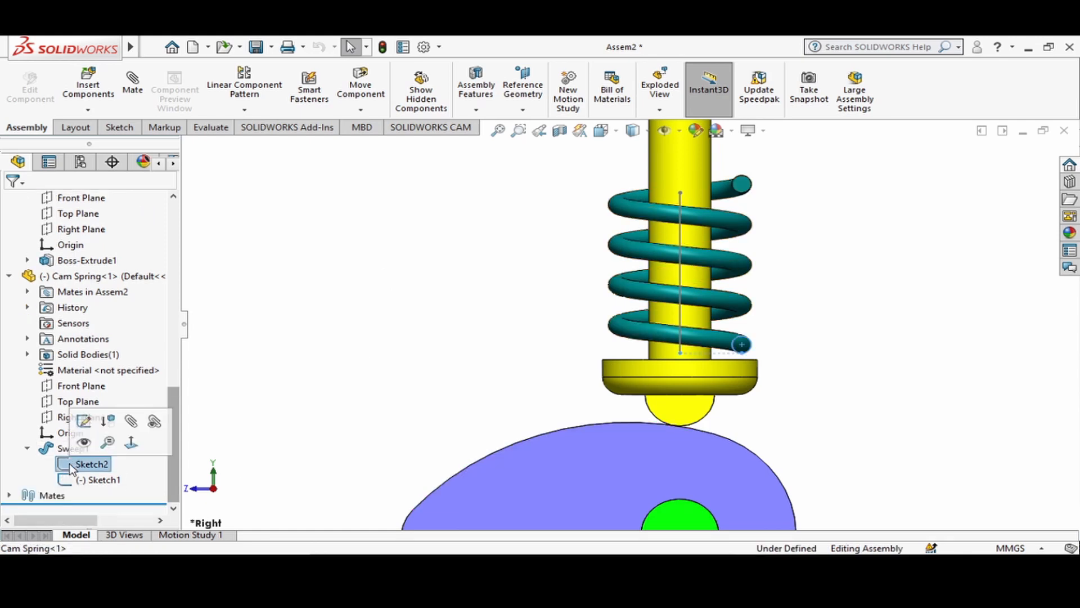
left_click(84, 422)
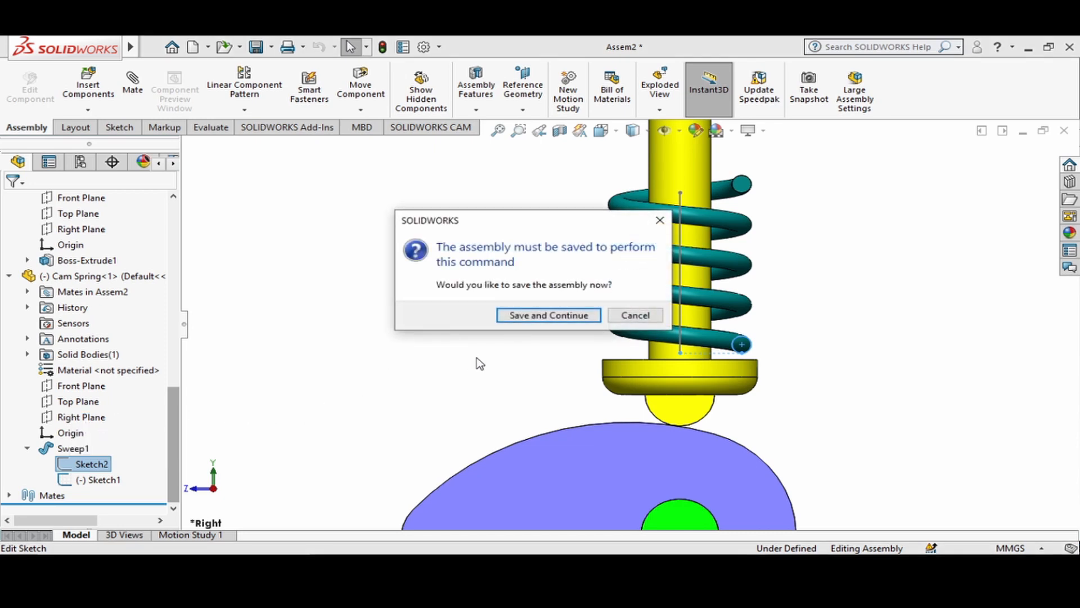
left_click(522, 316)
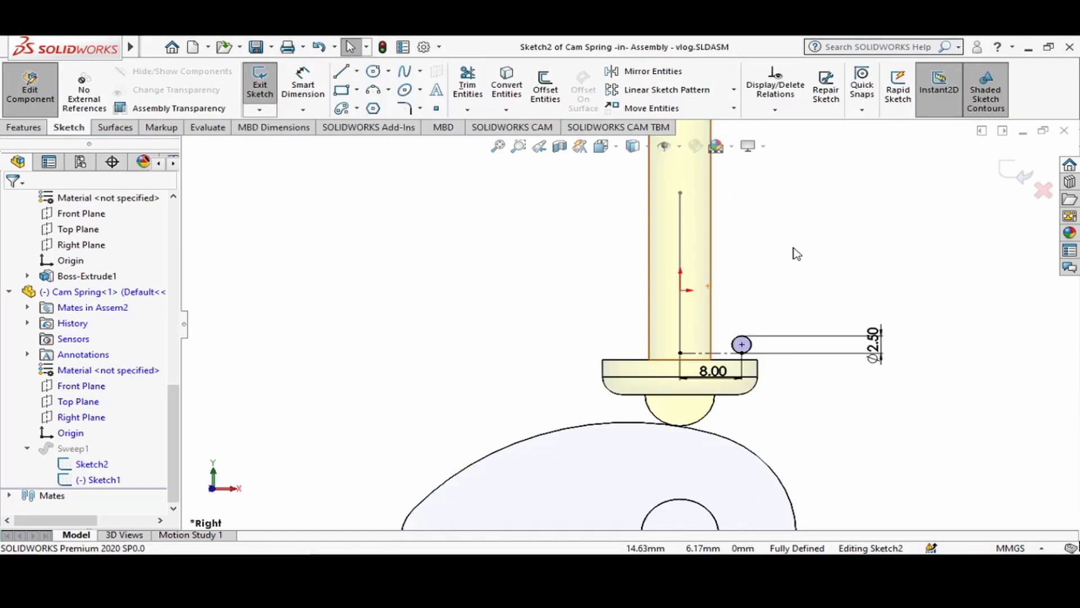
Make the spring's profile circle tangent to the upper edge of the piston's flange and exit the sketch.
scroll(799, 315, "down", 6)
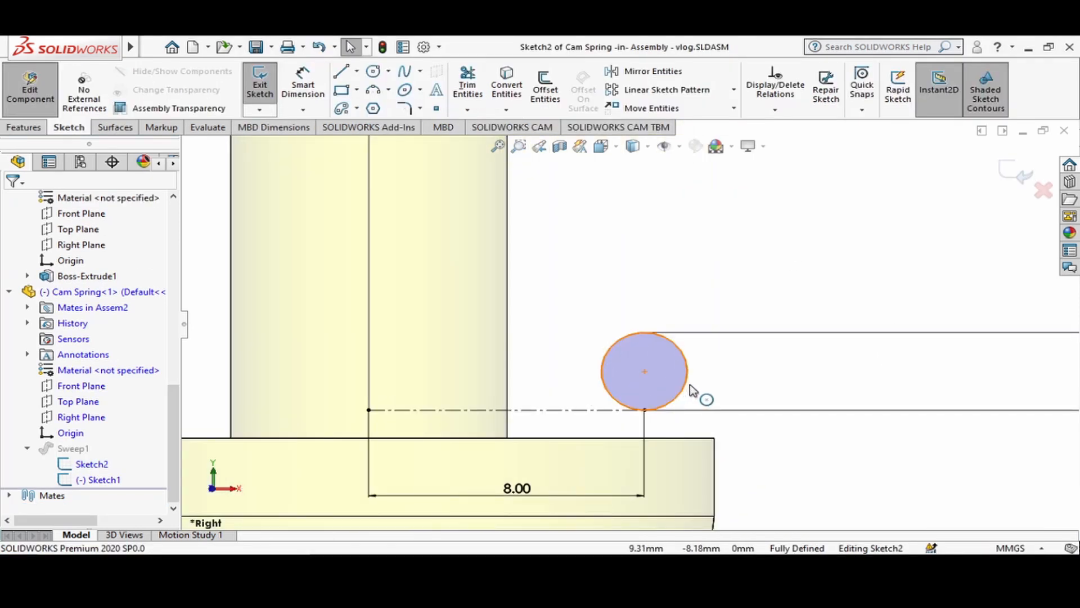
left_click(688, 390)
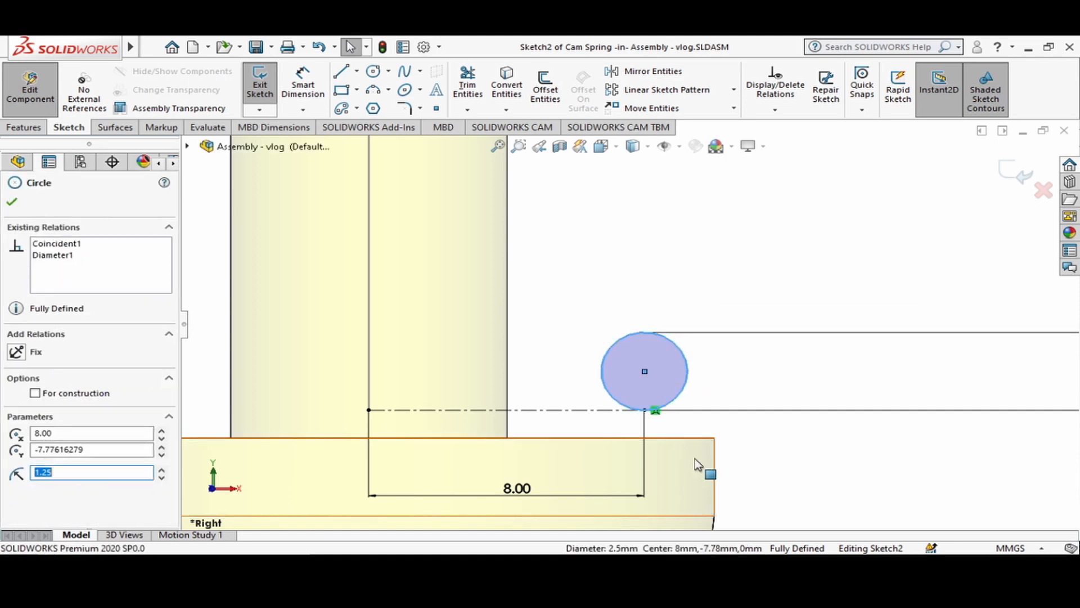
left_click(670, 438, "ctrl")
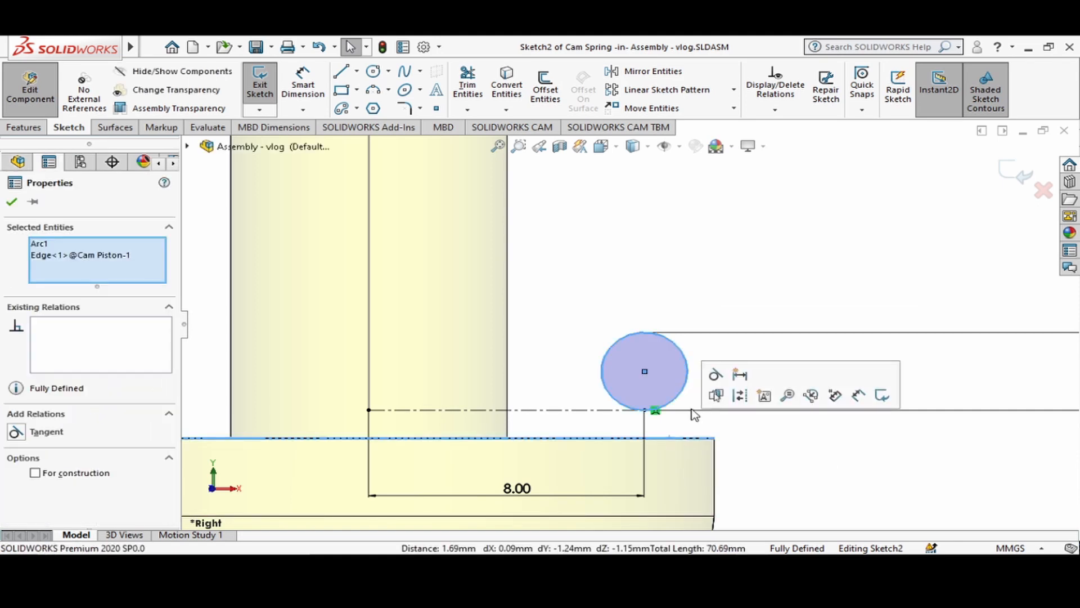
left_click(716, 376)
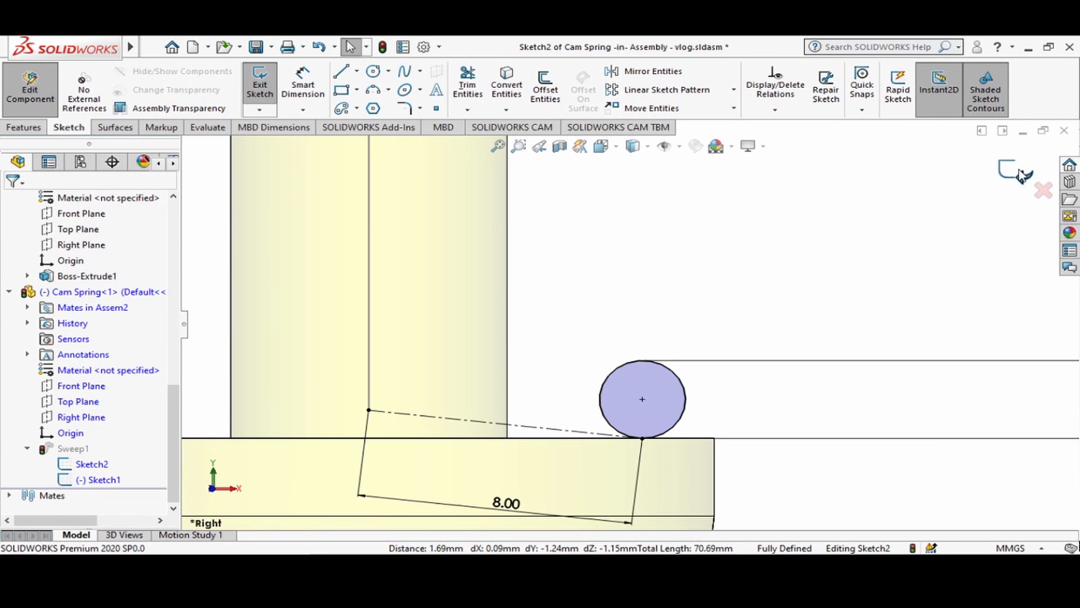
left_click(1020, 174)
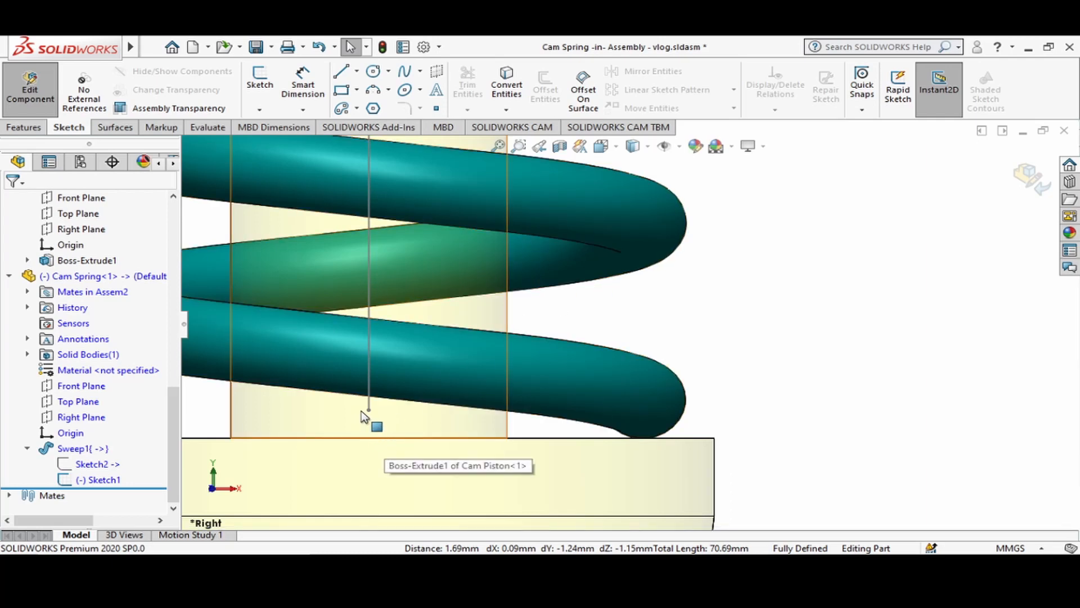
Edit the Cam Spring's Sketch1 within the assembly.
scroll(293, 426, "up", 2)
scroll(295, 421, "up", 1)
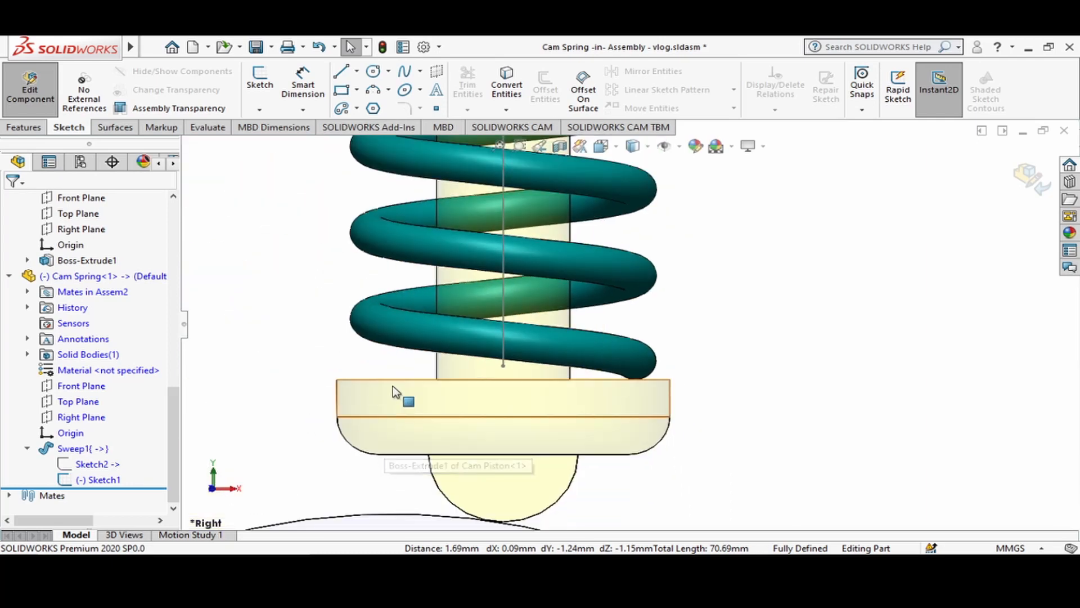
scroll(343, 394, "down", 1)
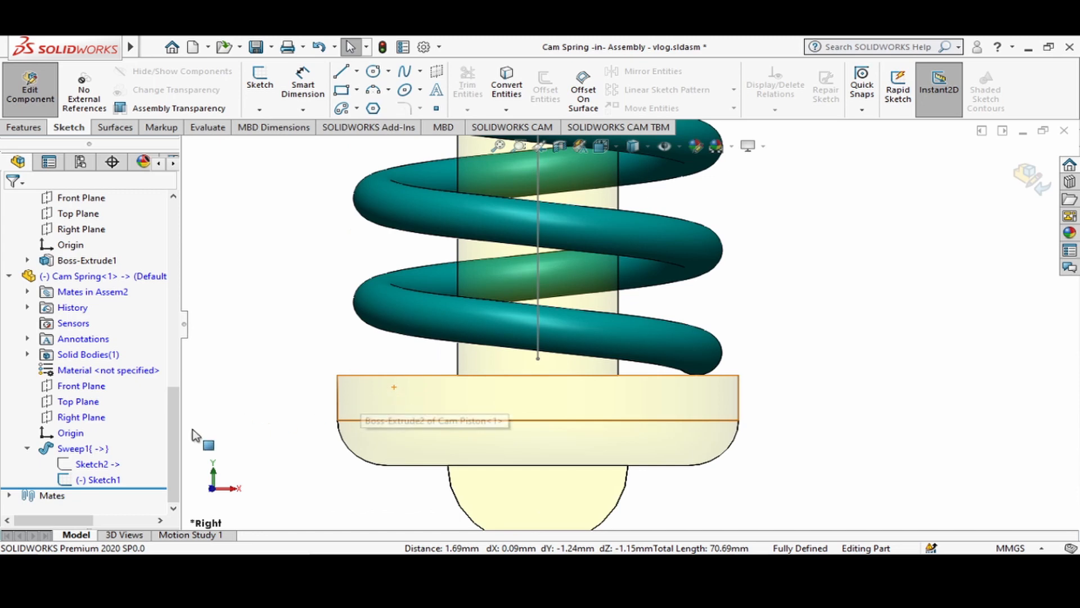
left_click(66, 485)
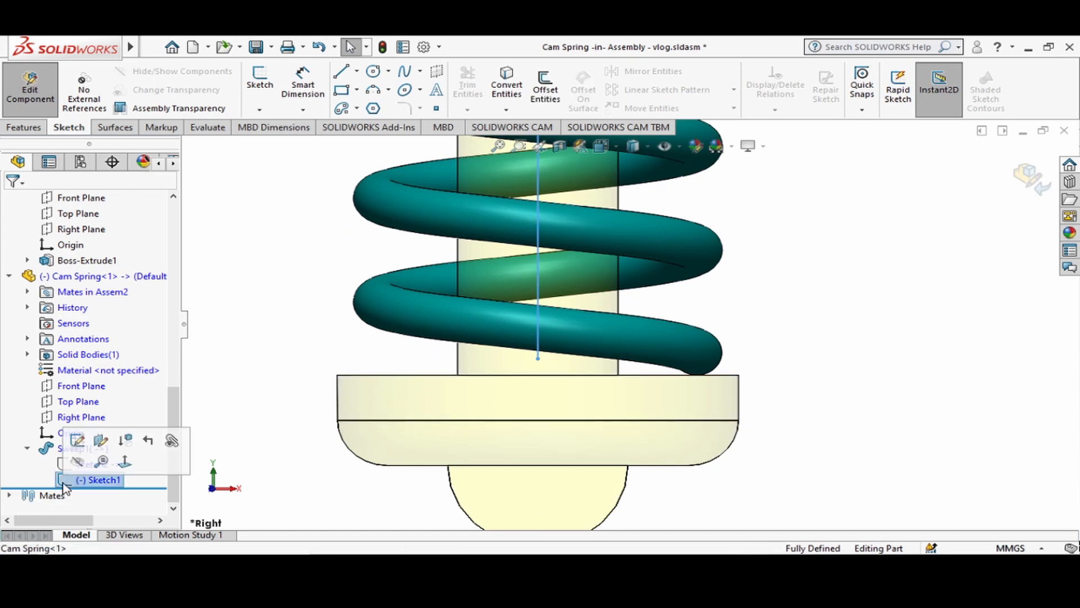
left_click(78, 440)
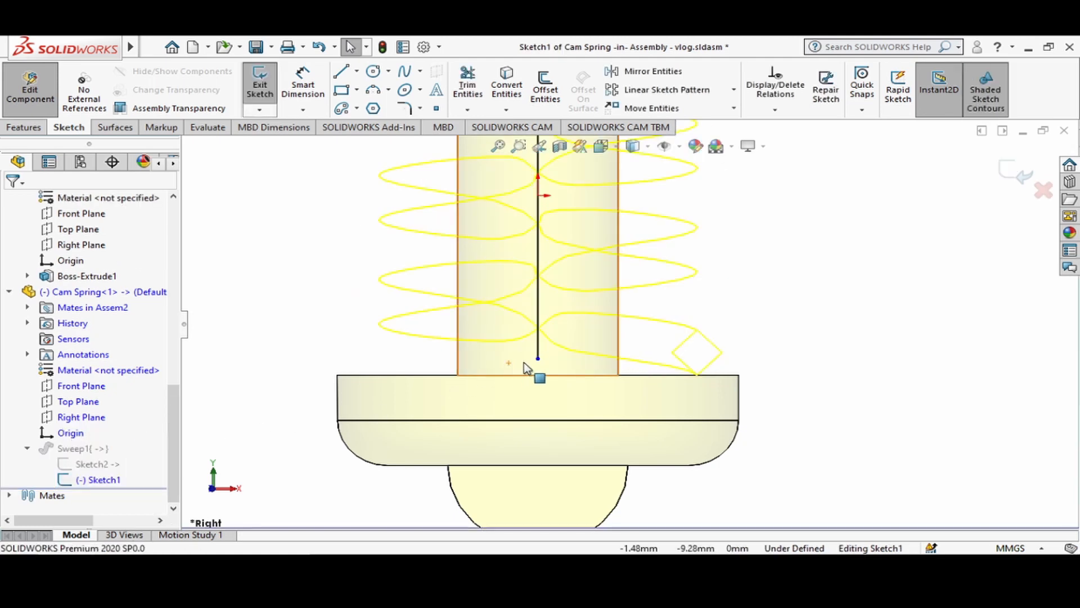
Make the lower endpoint of the spring's axis line coincident with the Cam Piston's origin.
scroll(526, 366, "down", 4)
scroll(567, 362, "down", 2)
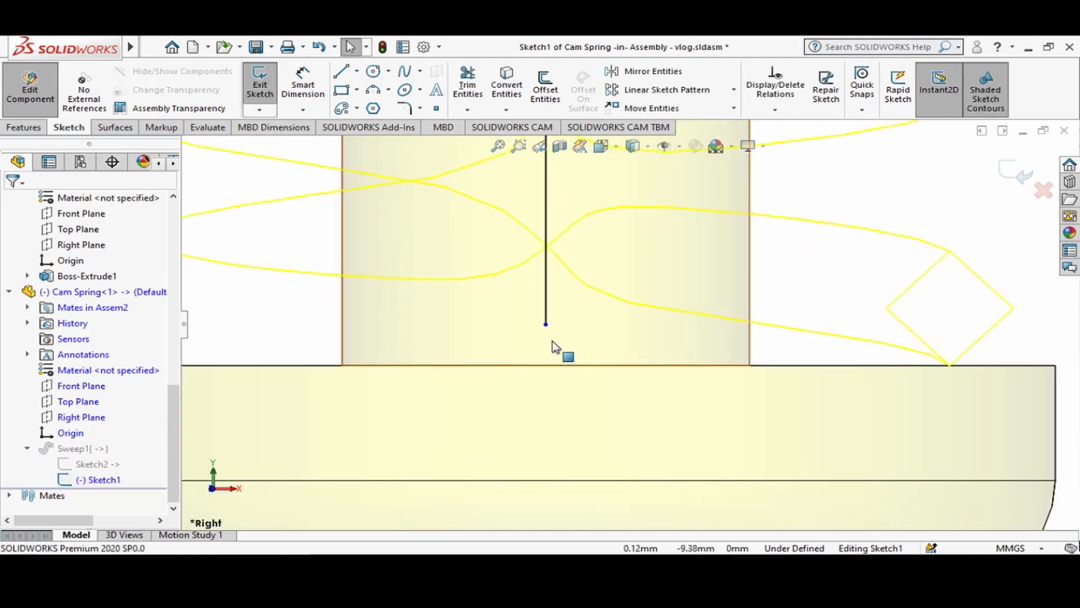
scroll(559, 352, "down", 1)
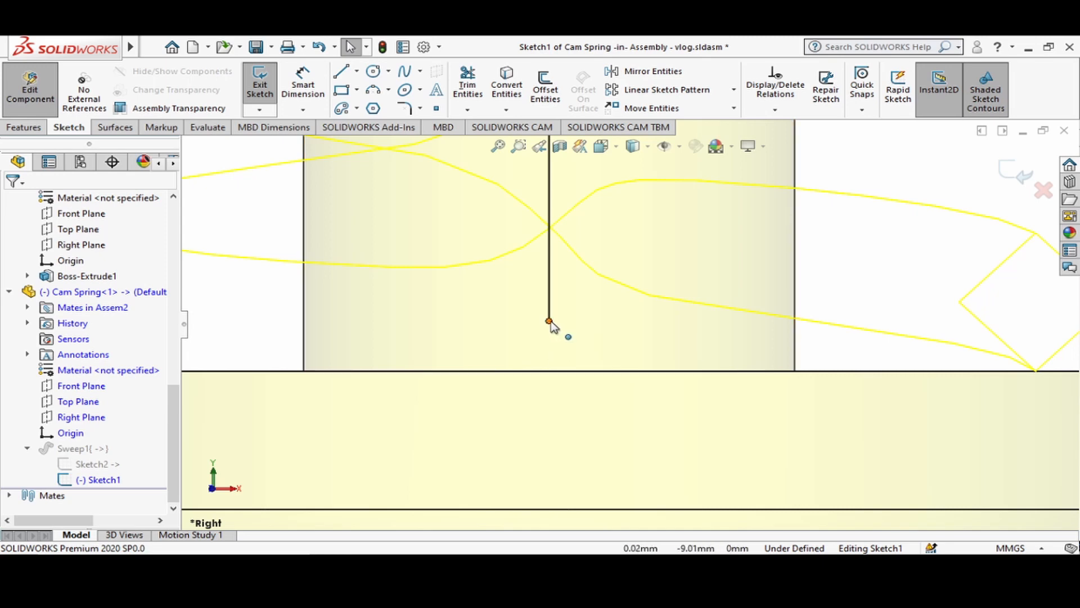
left_click(549, 321)
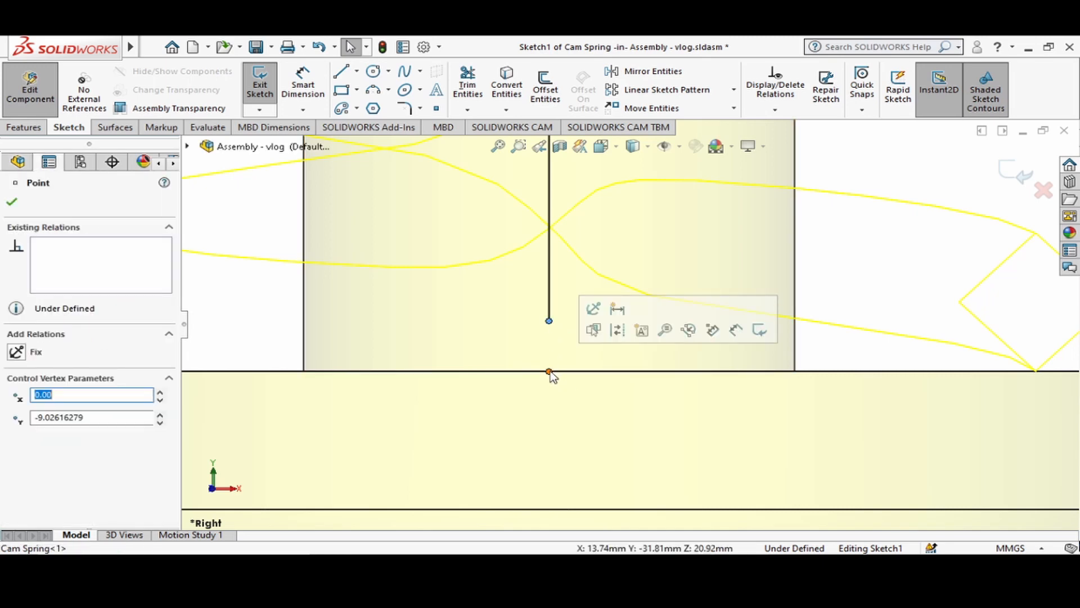
key("Escape")
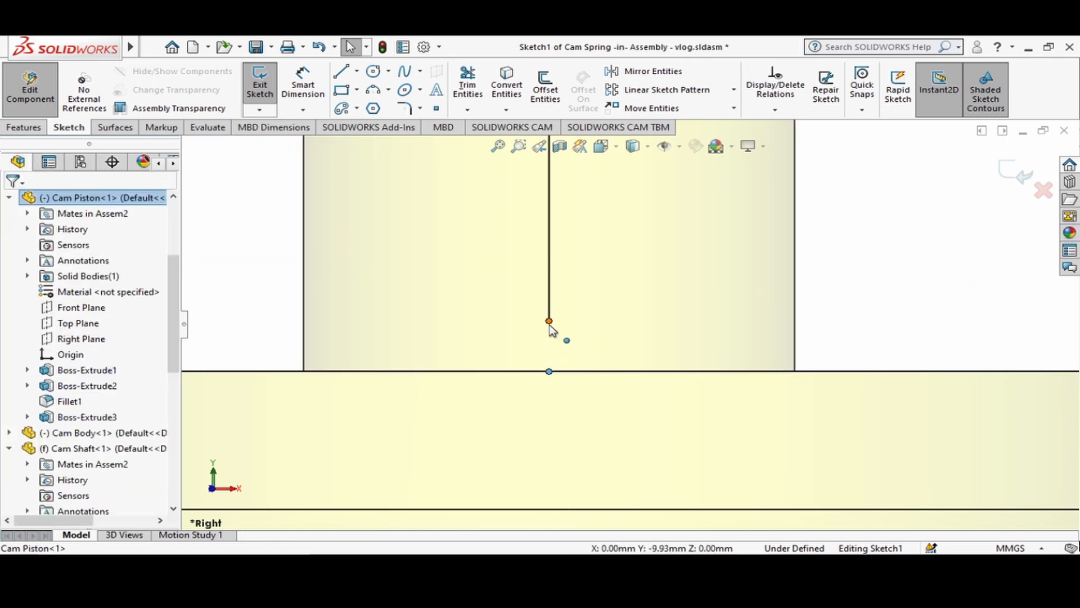
left_click(550, 324, "ctrl")
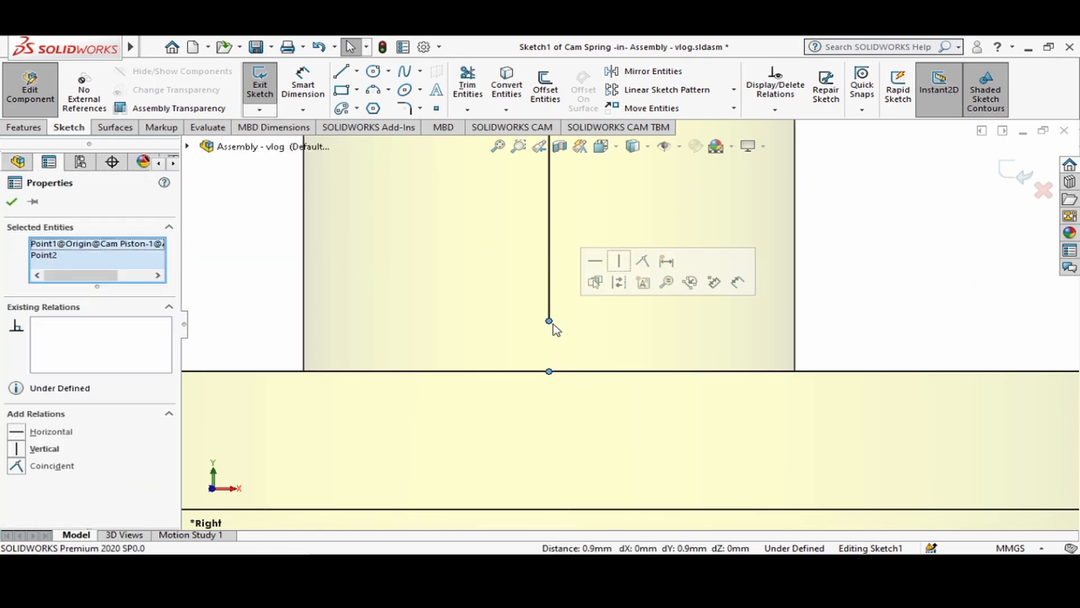
left_click(642, 262)
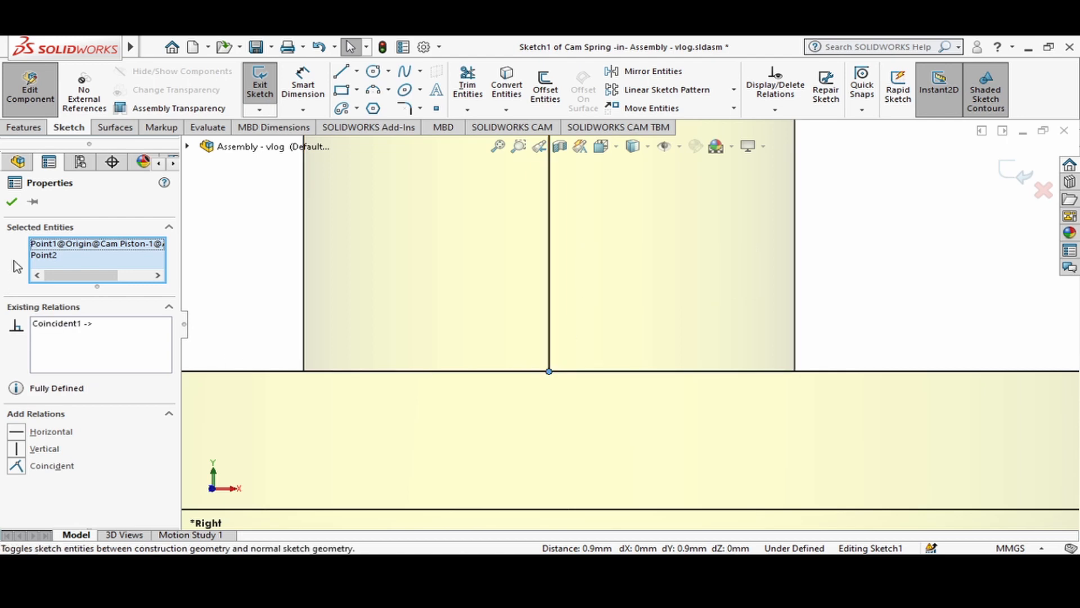
left_click(11, 204)
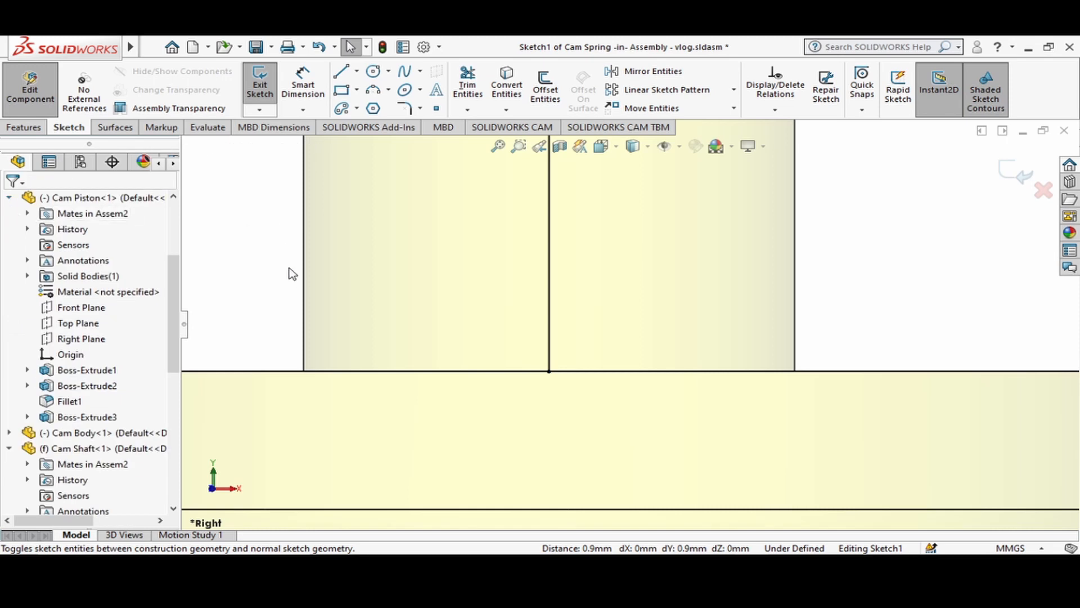
Dimension the axis line's upper endpoint 3 mm from the base's lower edge, and exit the sketch and the component editing.
scroll(838, 350, "up", 5)
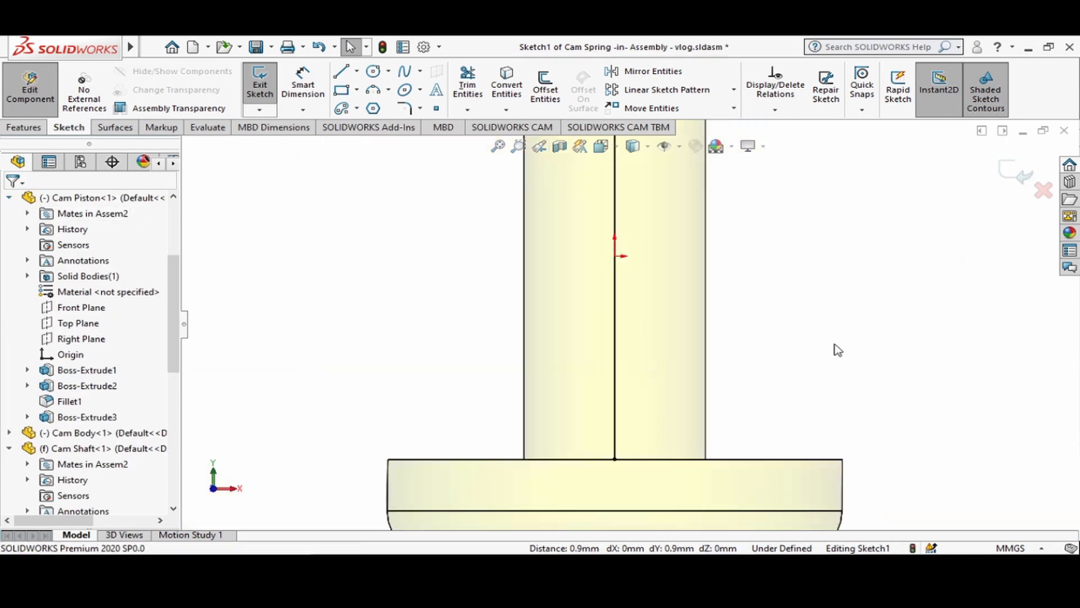
scroll(685, 340, "up", 3)
scroll(632, 291, "up", 3)
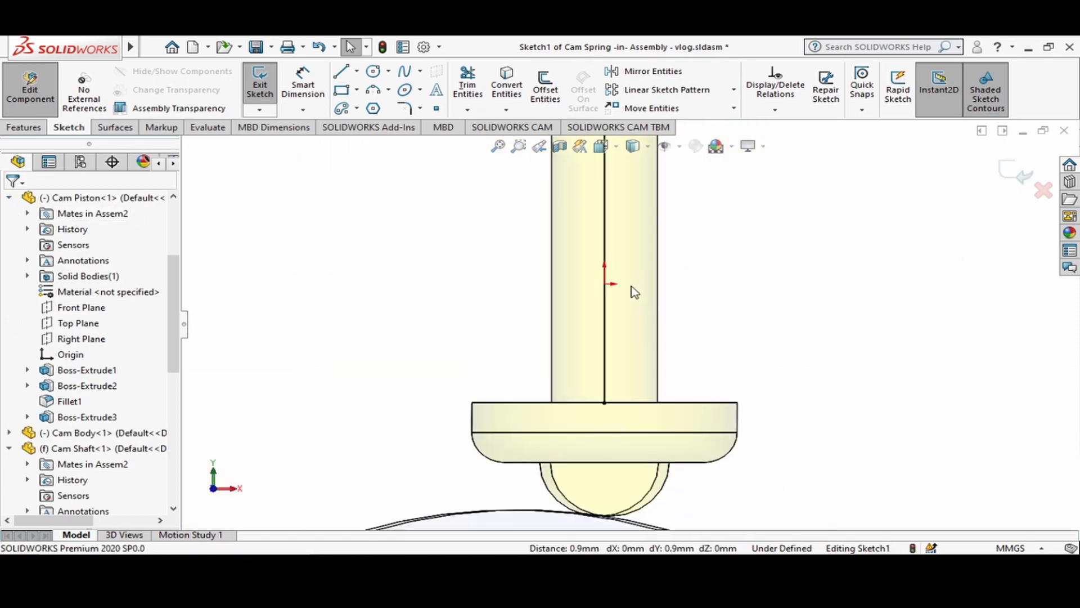
scroll(616, 270, "up", 2)
scroll(615, 248, "up", 3)
scroll(615, 229, "down", 2)
scroll(615, 229, "up", 2)
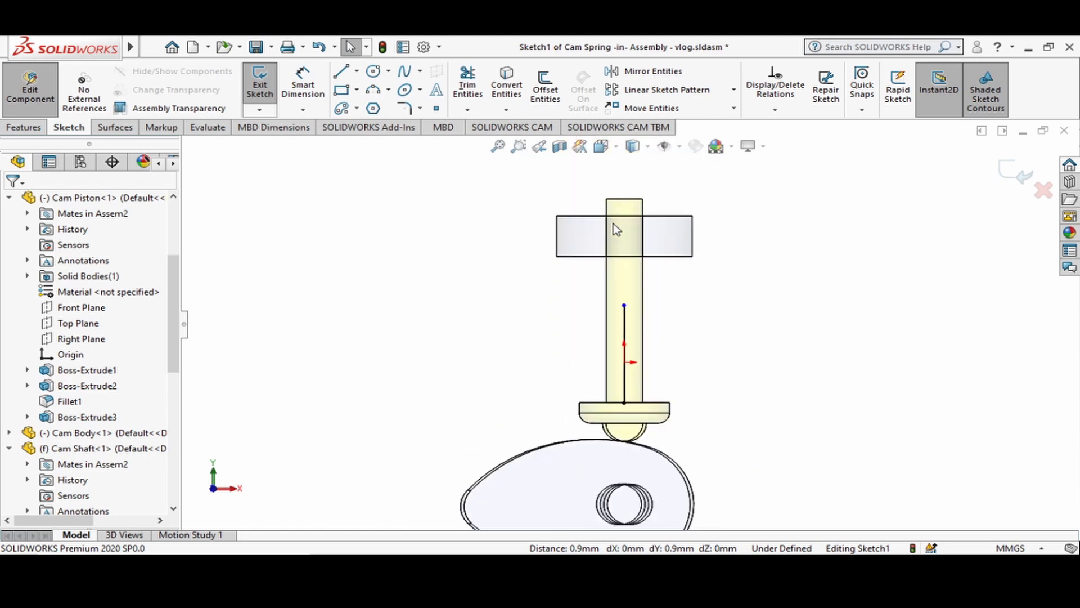
scroll(579, 228, "down", 5)
left_click(303, 85)
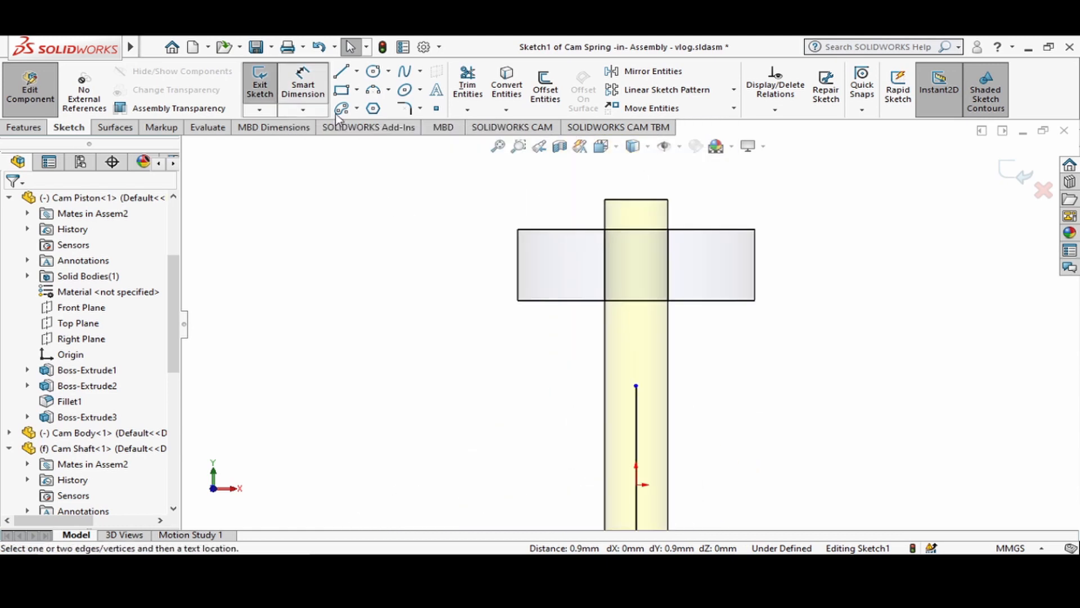
left_click(636, 386)
left_click(565, 300)
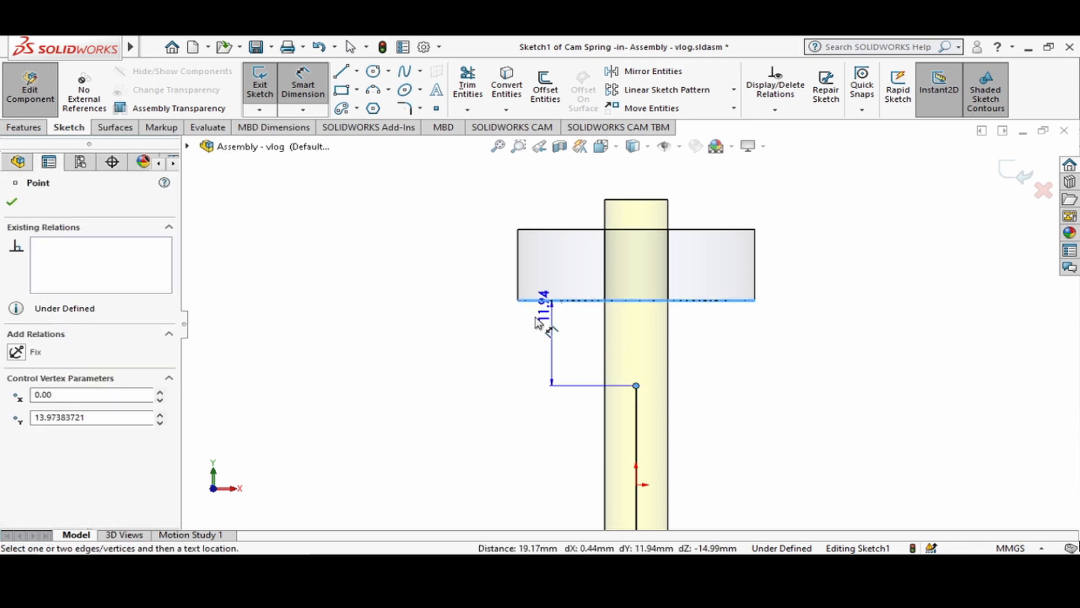
left_click(489, 357)
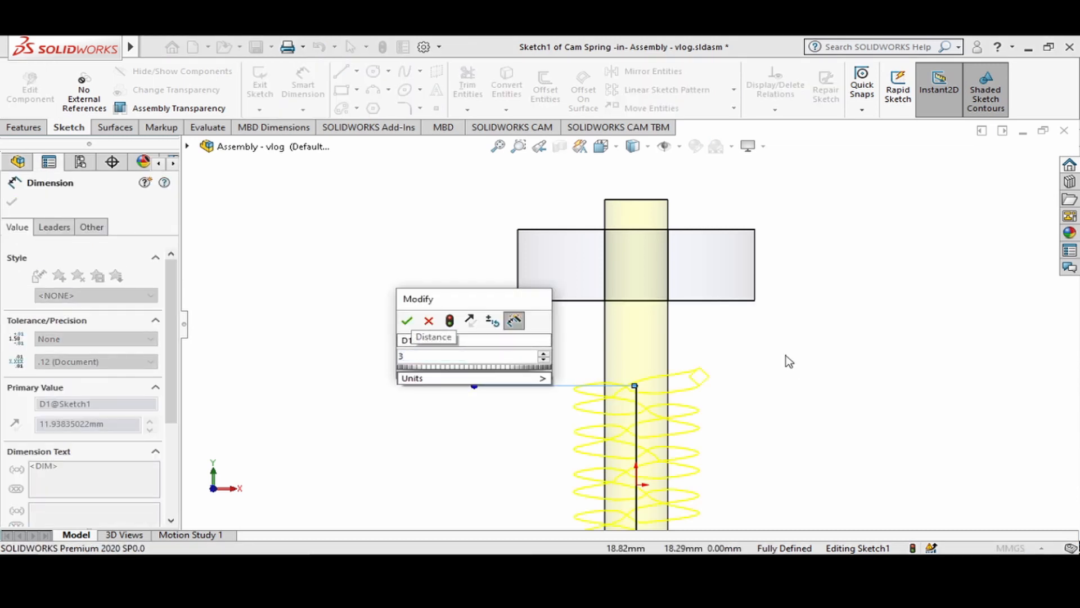
key("Return")
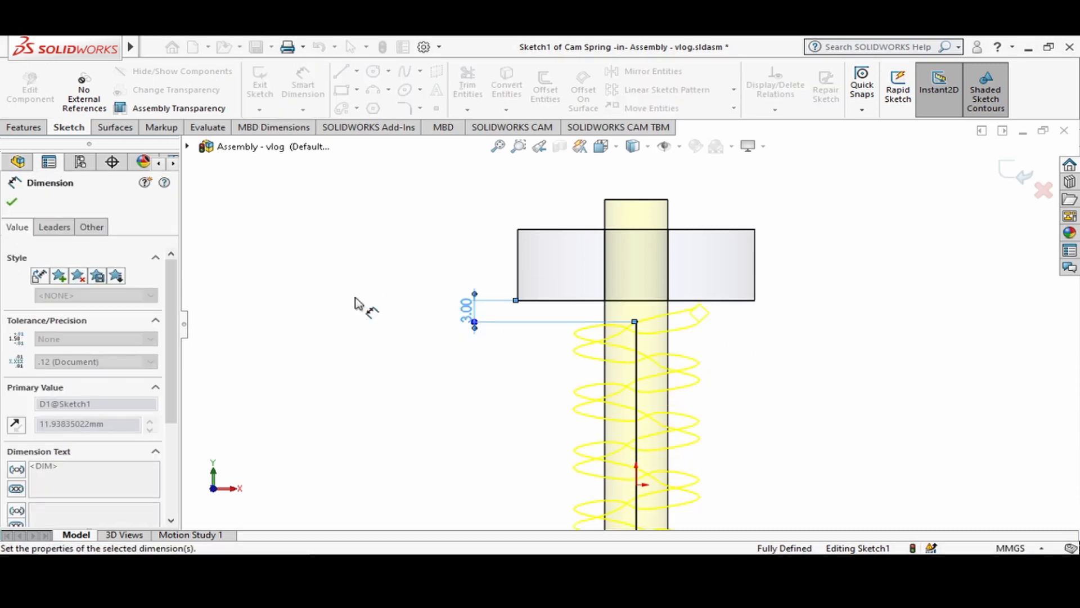
left_click(13, 203)
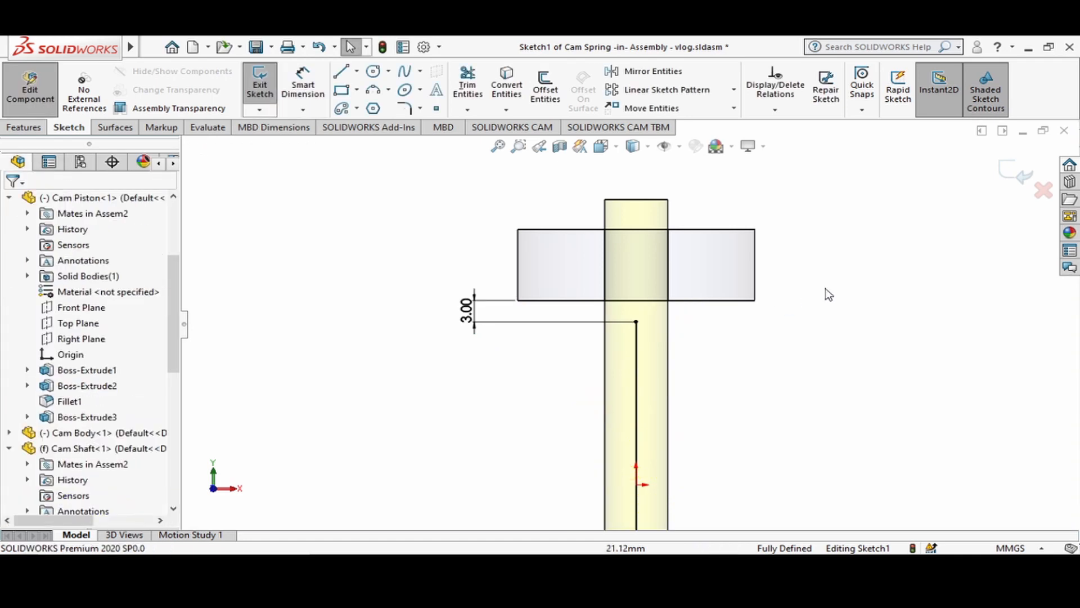
left_click(1020, 167)
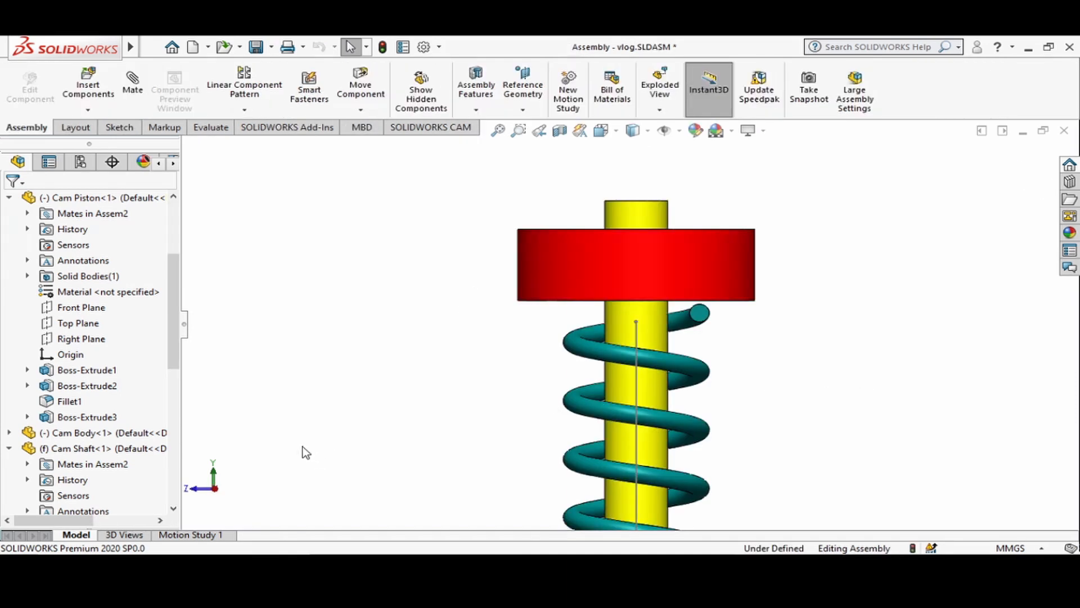
Open Motion Study 1 with its timeline expanded and set the animation to 25 frames per second.
left_click(207, 536)
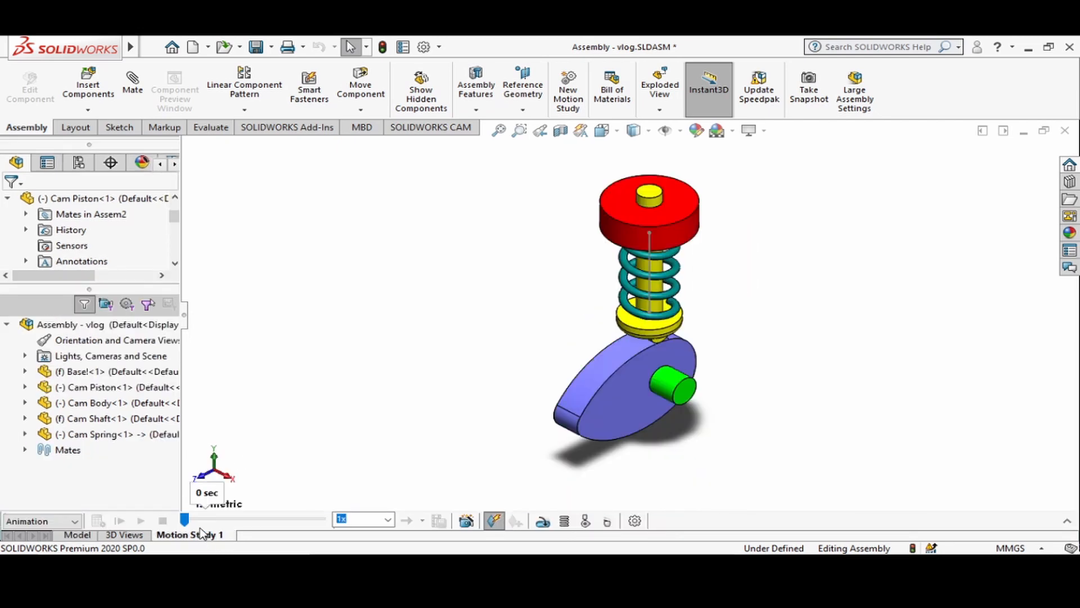
left_click(1063, 521)
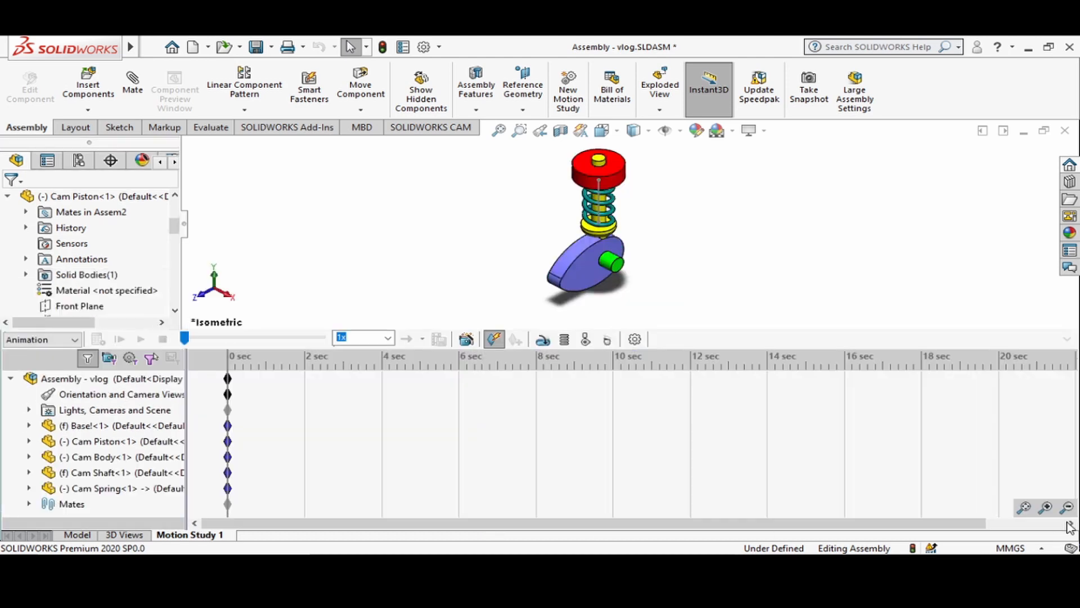
left_click(635, 339)
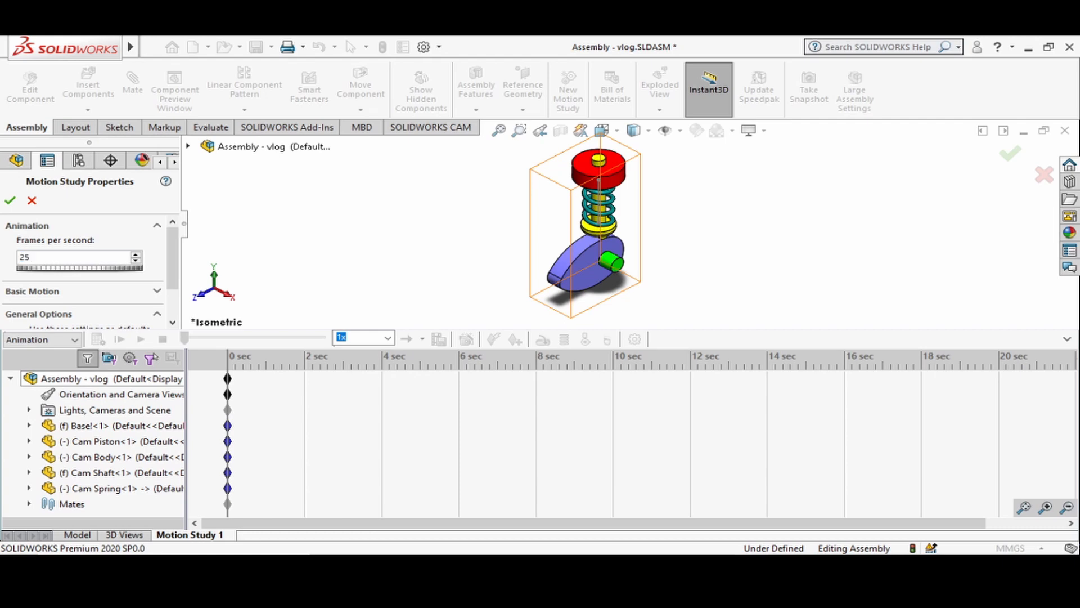
left_click(9, 200)
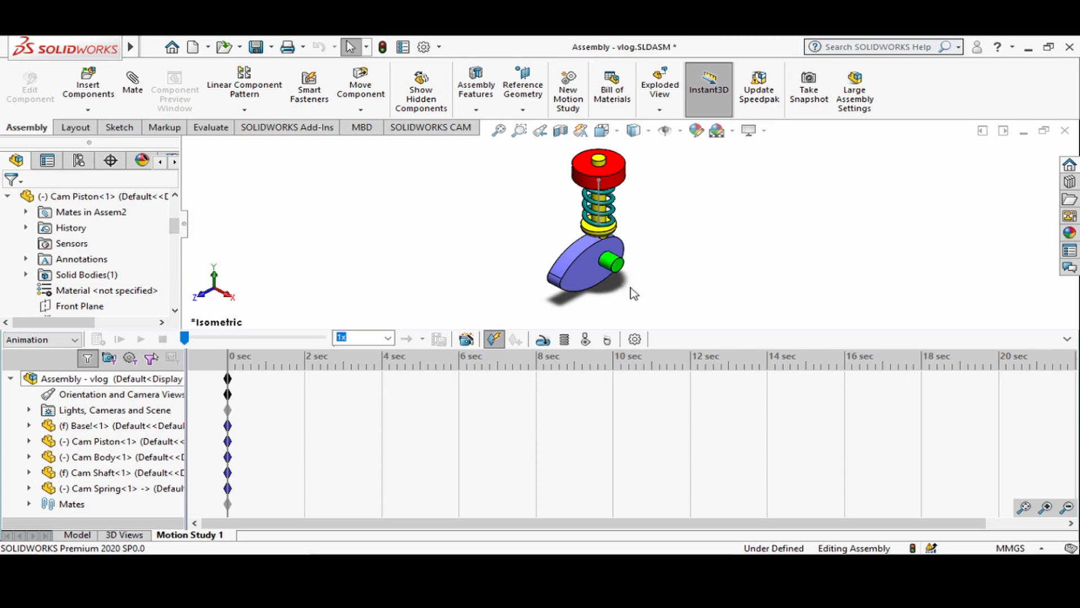
Hide the Cam Shaft and extend the motion study's duration to 10 seconds.
left_click(612, 264)
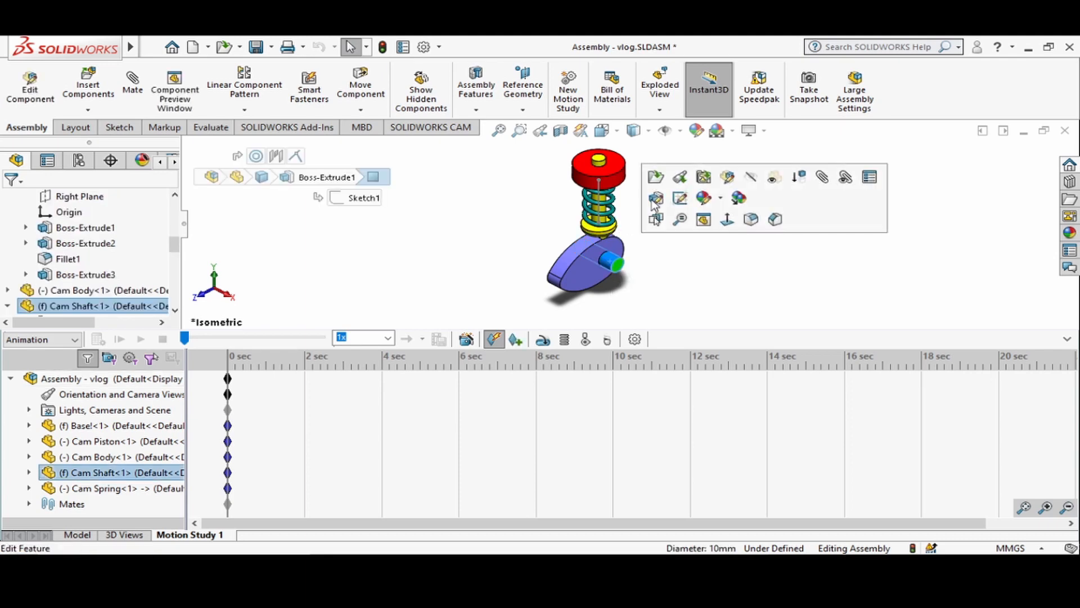
left_click(752, 177)
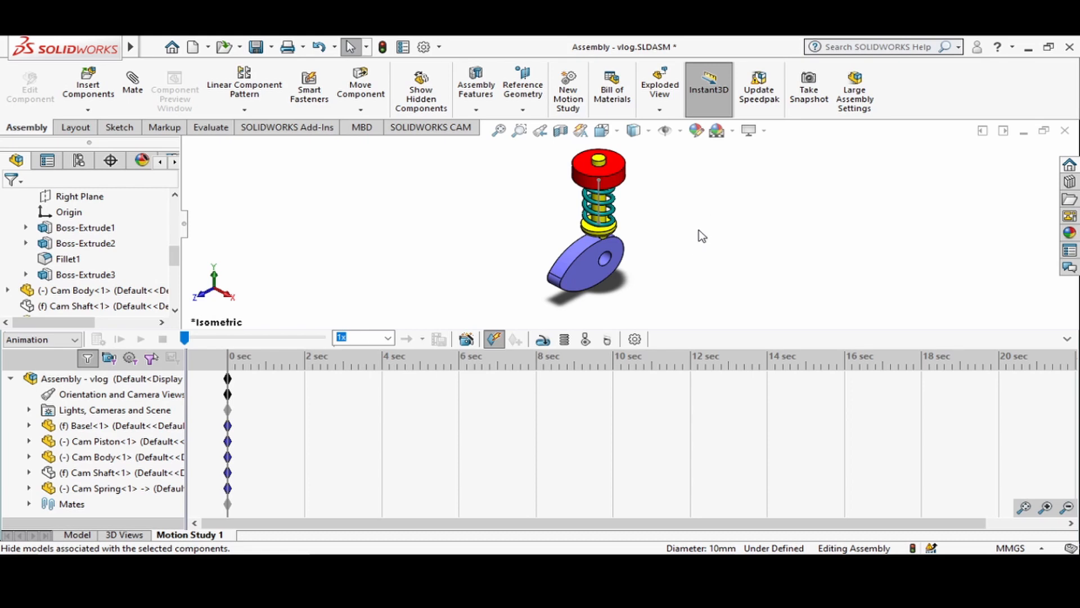
left_click(228, 378)
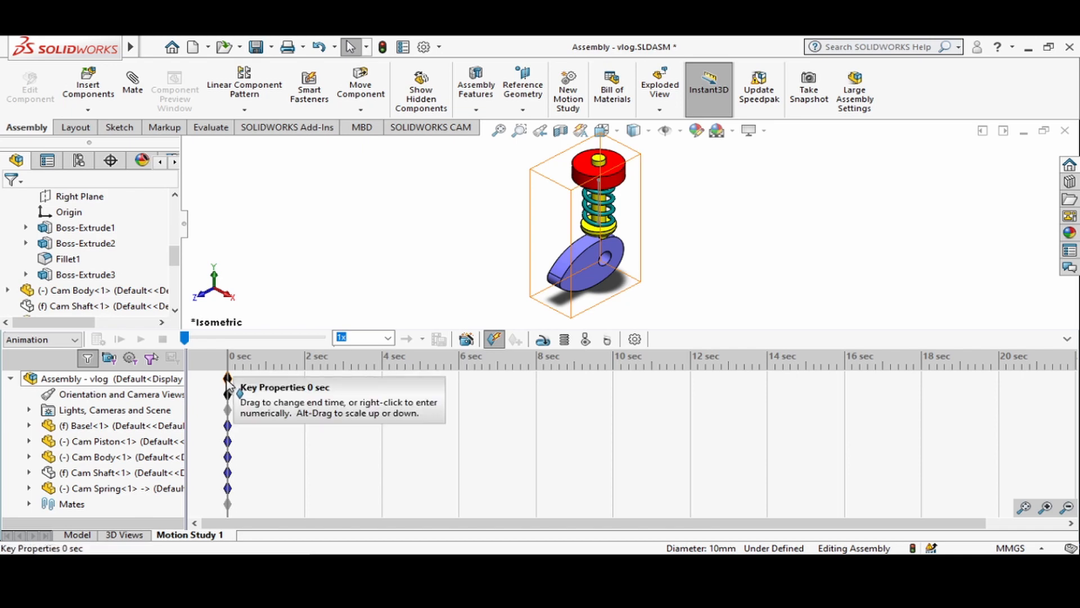
left_click_drag(229, 383, 615, 409)
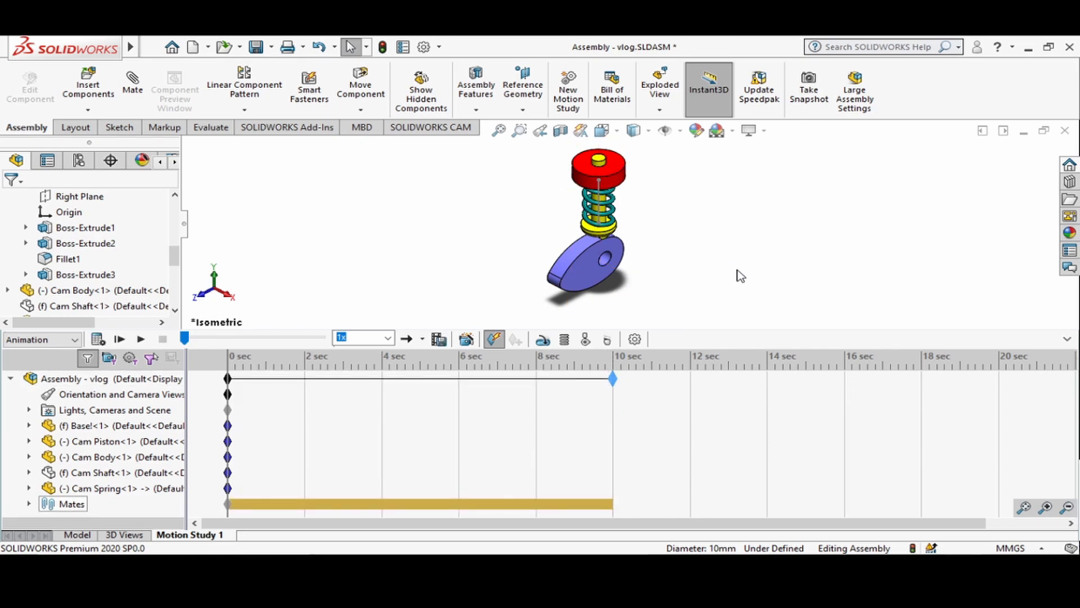
Add a rotary motor with a constant speed of 20 RPM on the cylindrical hole face of the Cam Body.
left_click(541, 338)
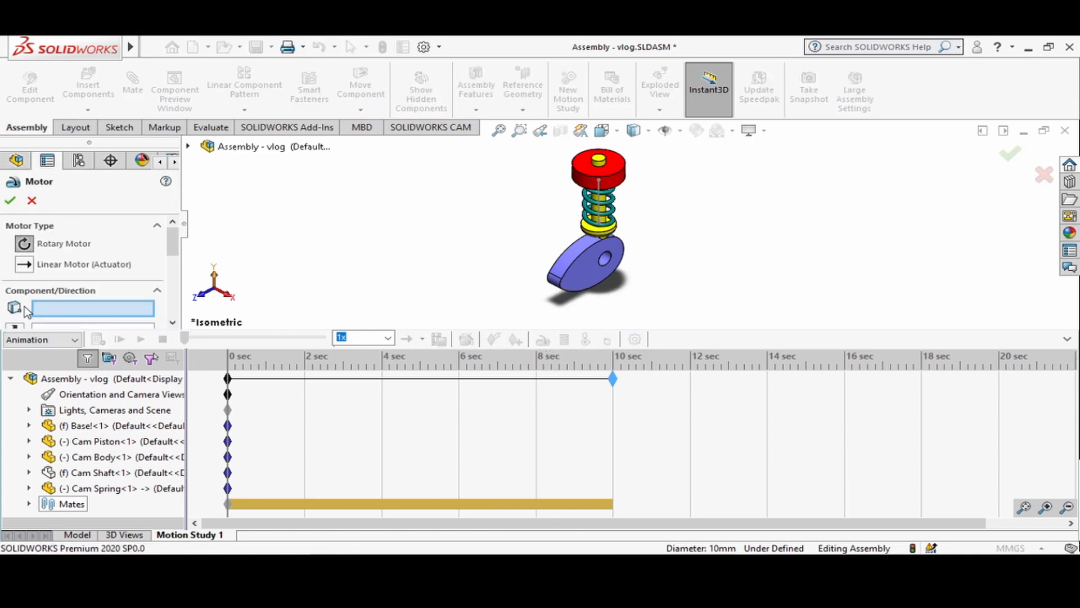
scroll(171, 245, "down", 5)
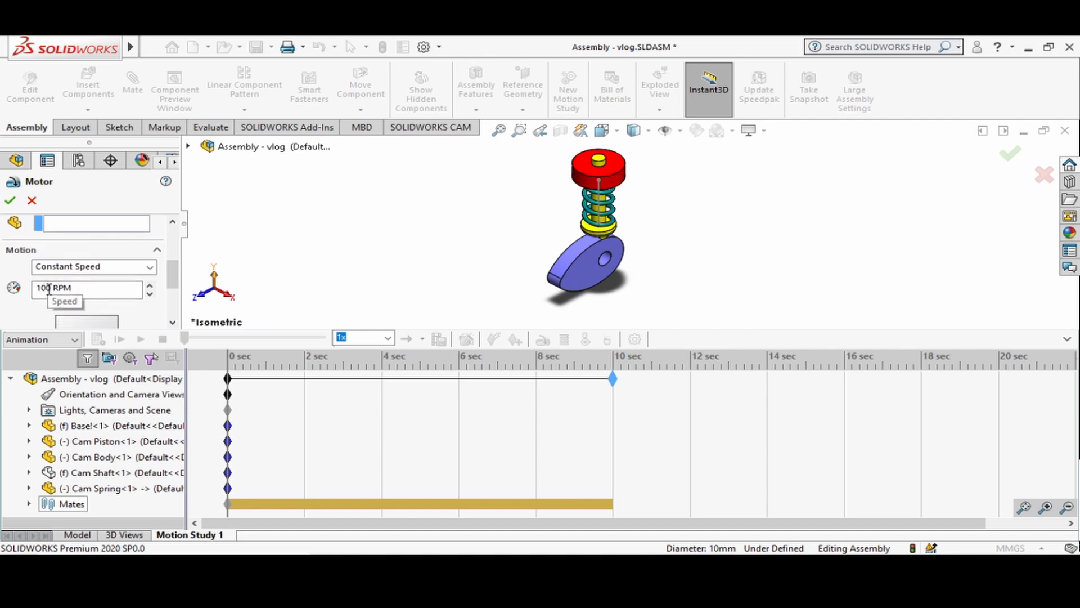
double_click(48, 289)
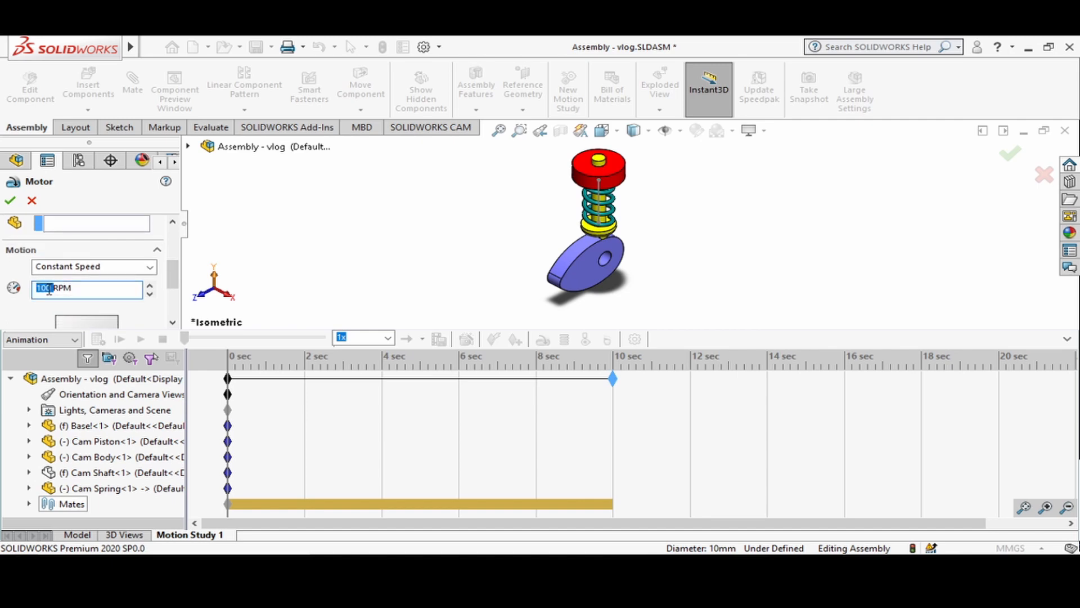
type("20")
left_click_drag(172, 269, 156, 246)
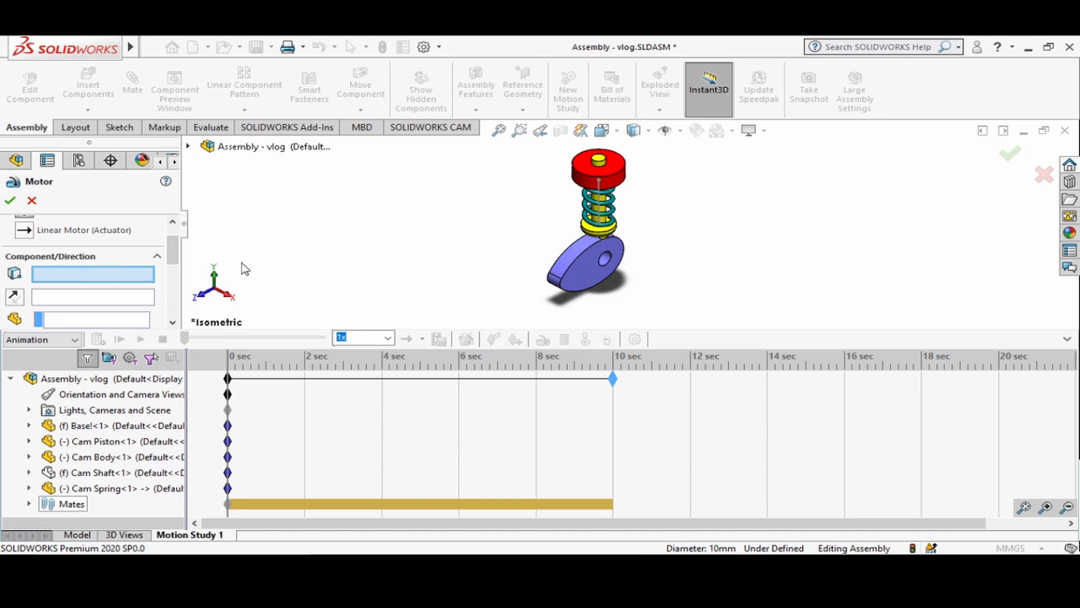
left_click(606, 261)
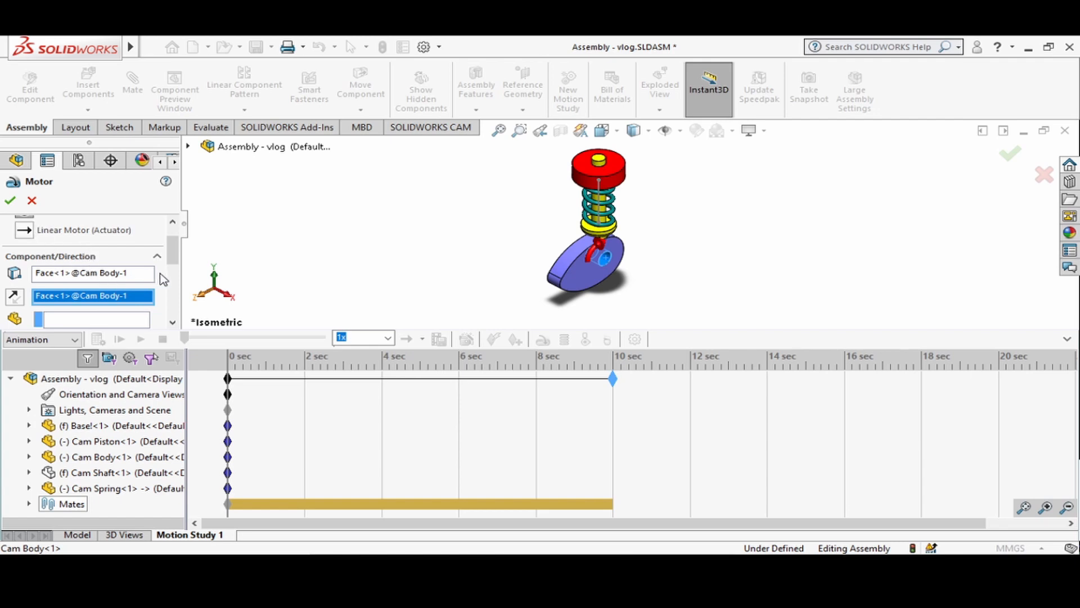
mouse_move(176, 252)
left_mouse_down()
mouse_move(176, 263)
mouse_move(175, 252)
left_mouse_up()
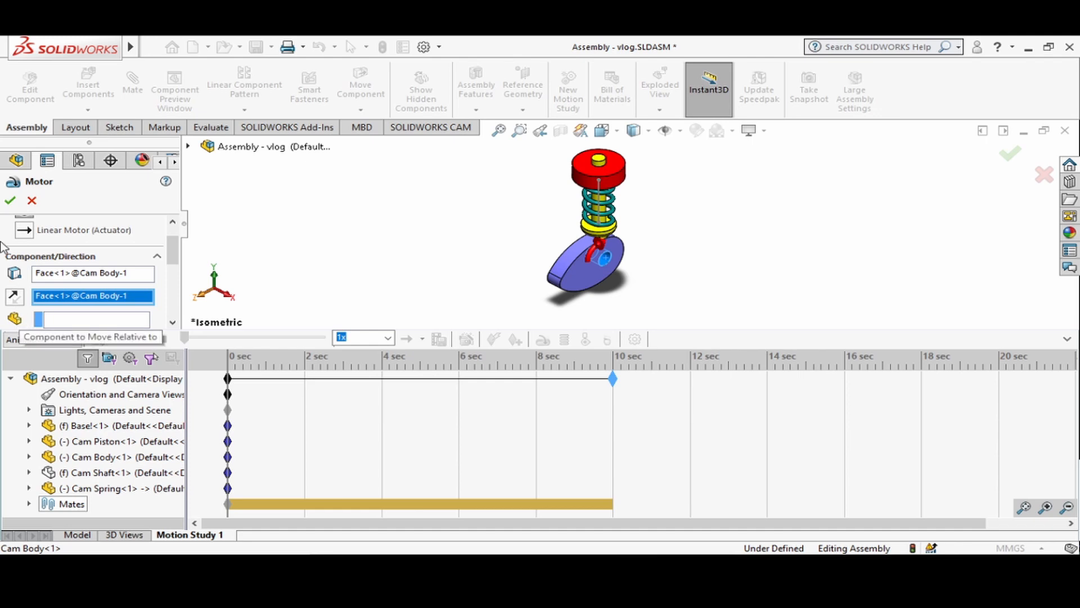
left_click(10, 200)
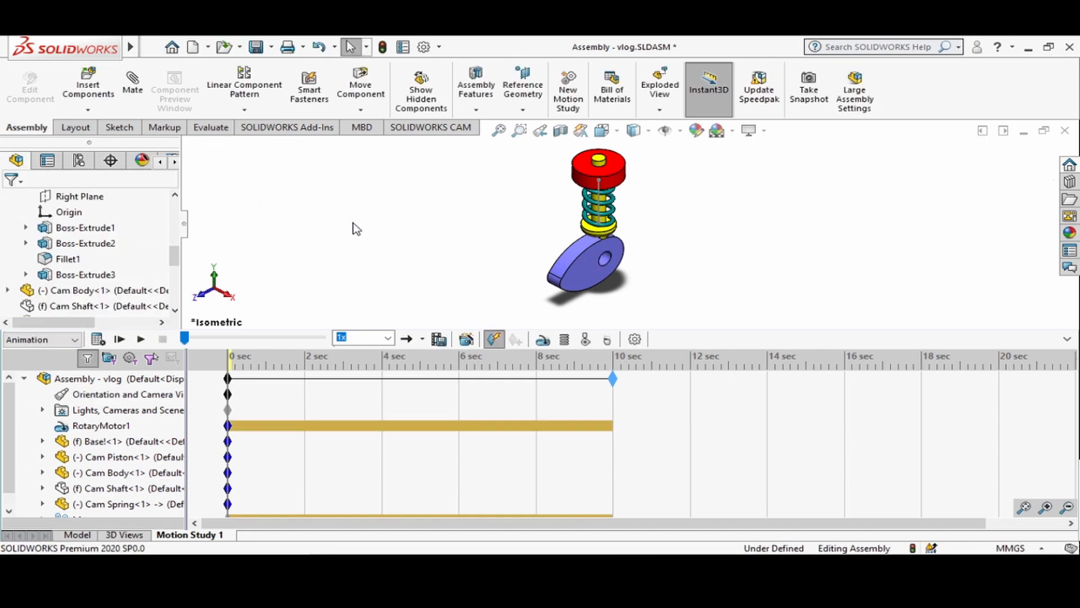
Calculate the motion study and play back the animation with the timeline collapsed.
left_click(97, 339)
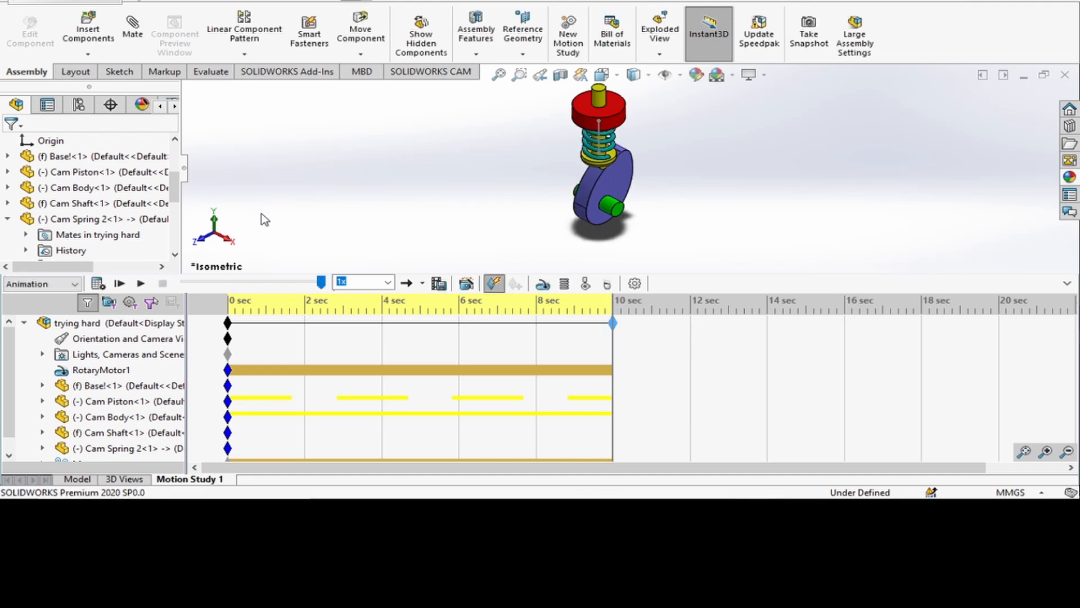
left_click(1067, 284)
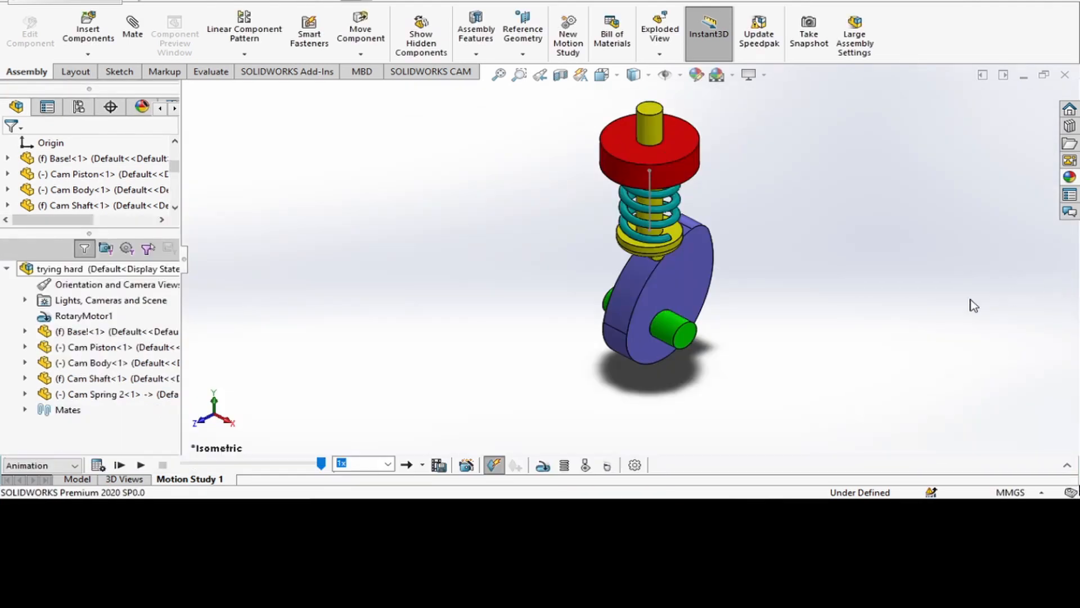
left_click(140, 465)
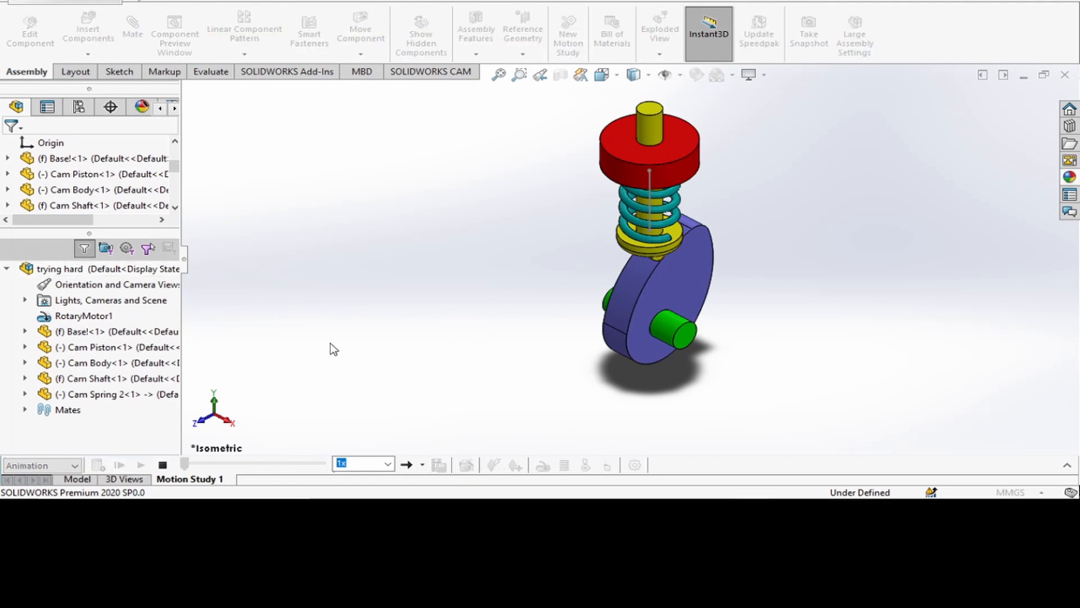